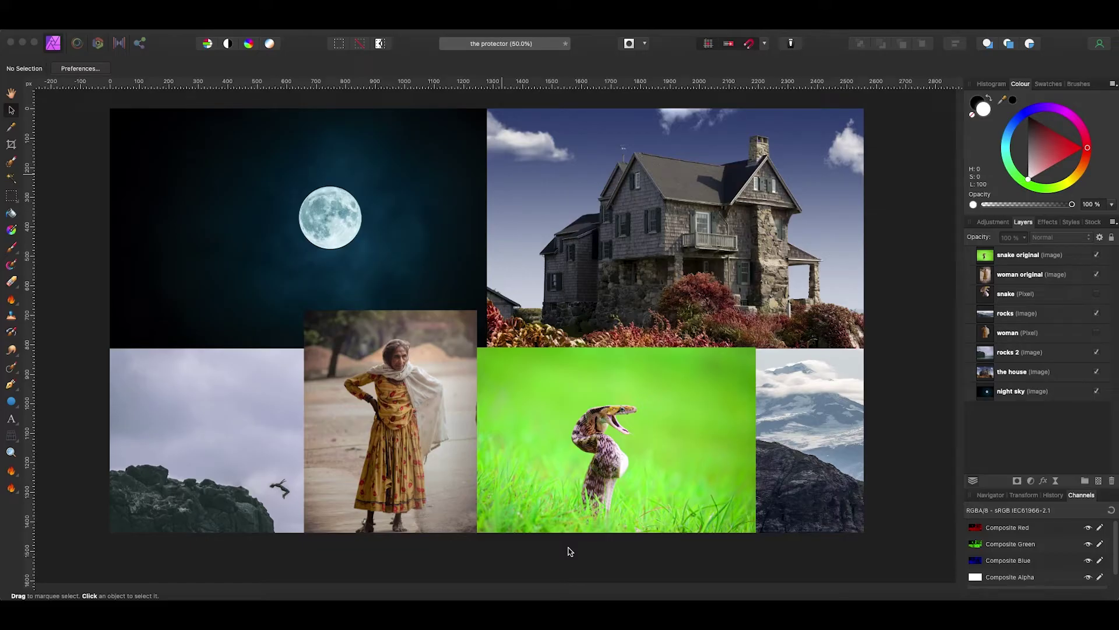
# Step: Hide the snake, woman and other source photos, then select and reposition the house photo
pyautogui.click(1096, 255)
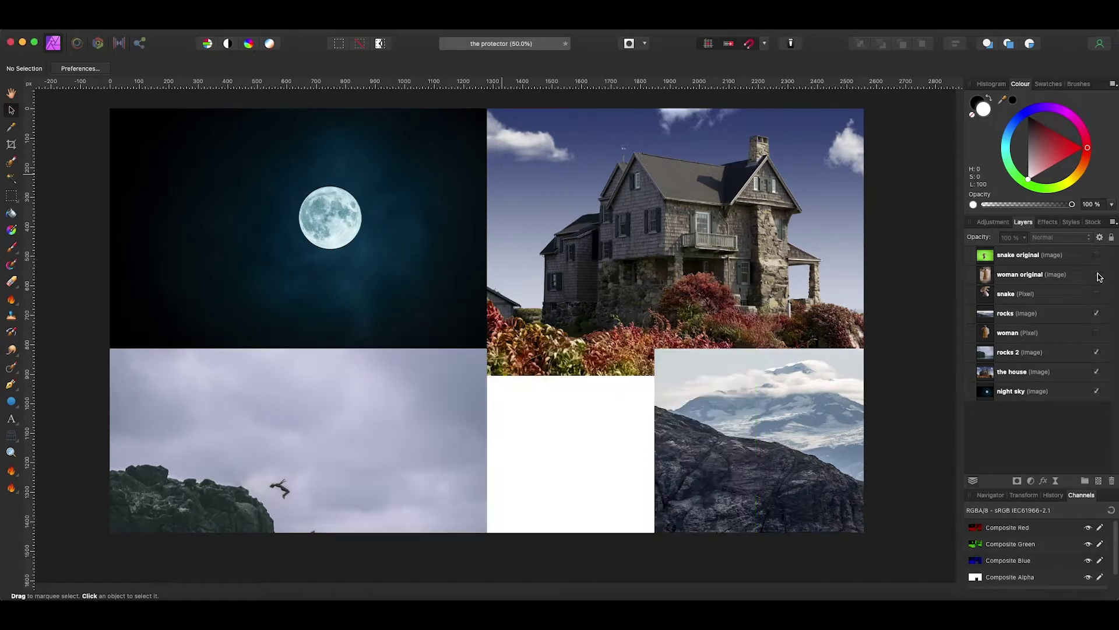
pyautogui.click(1096, 274)
pyautogui.click(1096, 352)
pyautogui.click(1096, 313)
pyautogui.click(1096, 390)
pyautogui.click(1014, 372)
pyautogui.moveTo(686, 201); pyautogui.dragTo(646, 239)
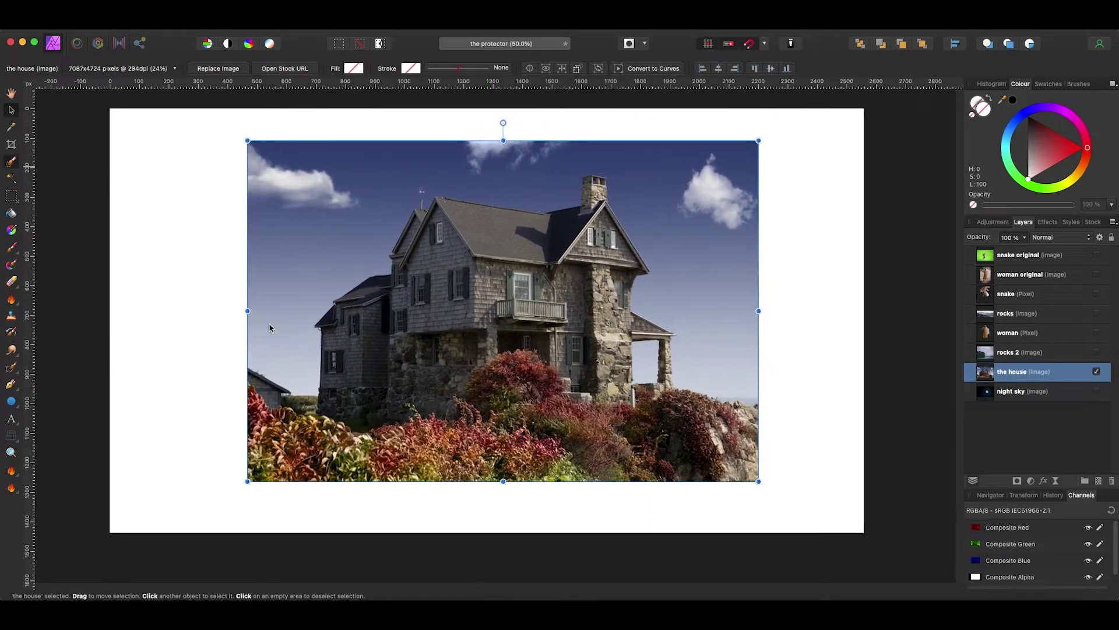
# Step: Brush-select the house, refine its roofline edge, and output the cut-out to a new layer
pyautogui.press('w')
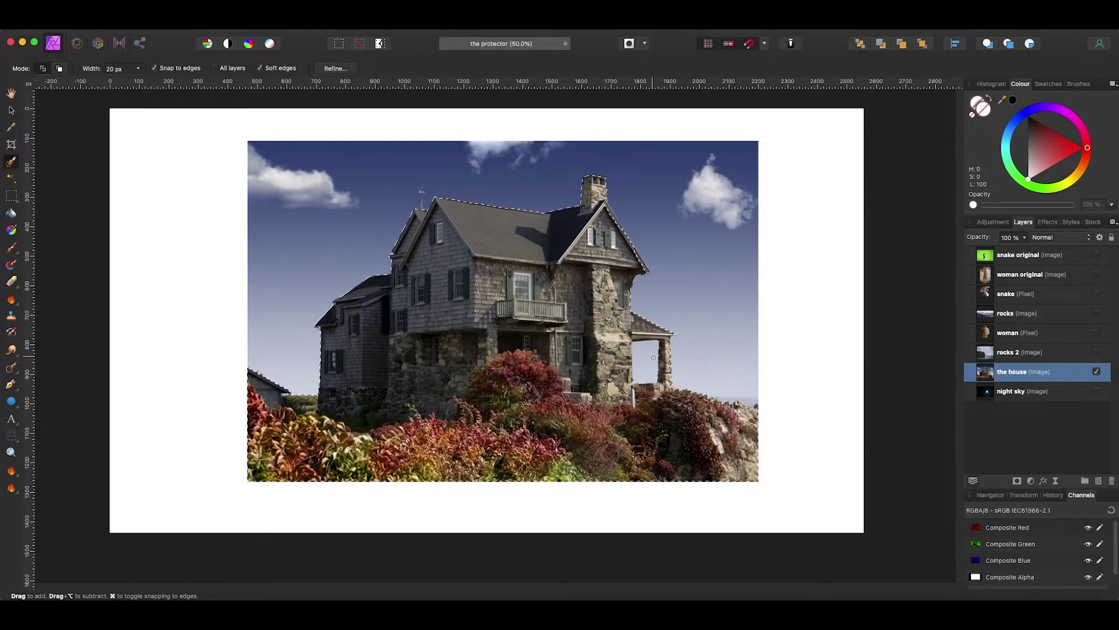
pyautogui.hotkey('ctrl', 'alt', 'r')
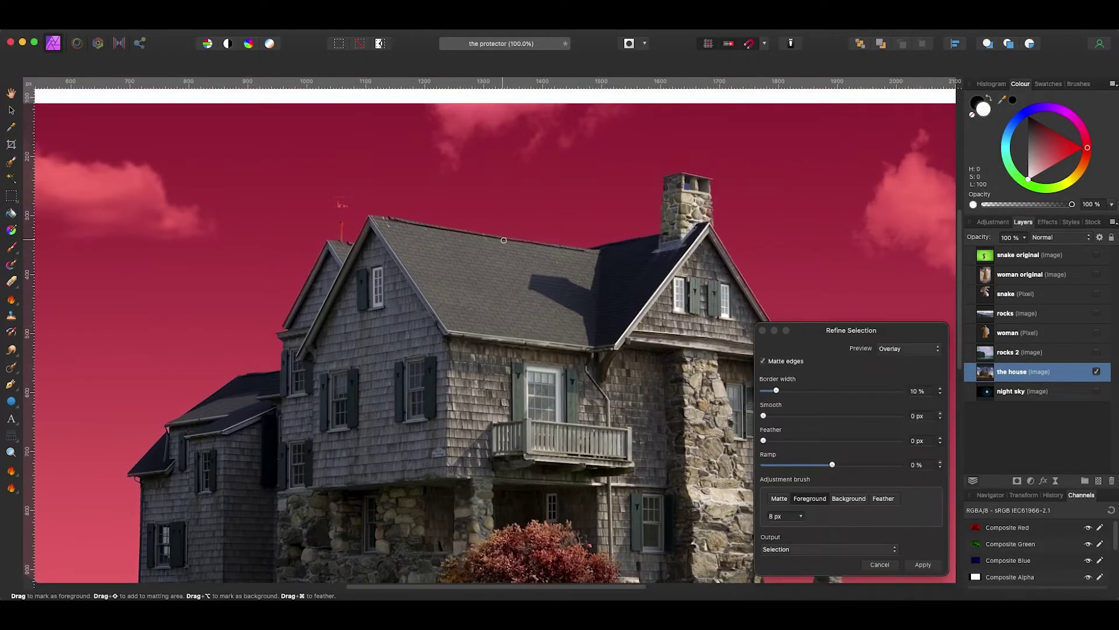
pyautogui.scroll(5, 605, 544)
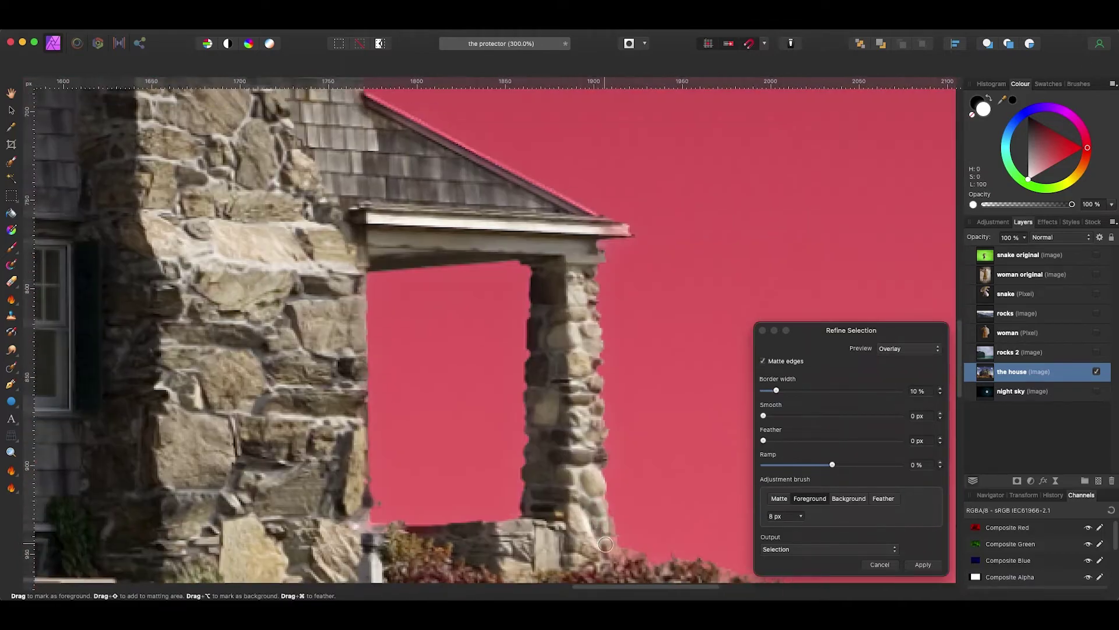
pyautogui.scroll(4, 587, 369)
pyautogui.press('[')
pyautogui.press('[')
pyautogui.press('[')
pyautogui.moveTo(571, 336); pyautogui.dragTo(373, 233)
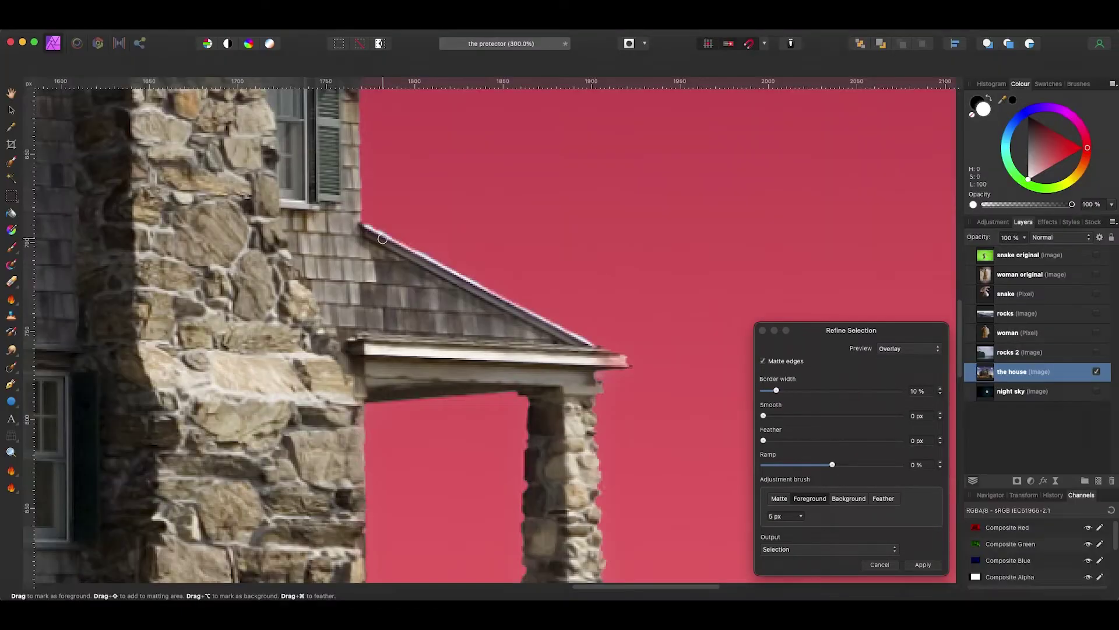
pyautogui.press('super+0')
pyautogui.click(816, 548)
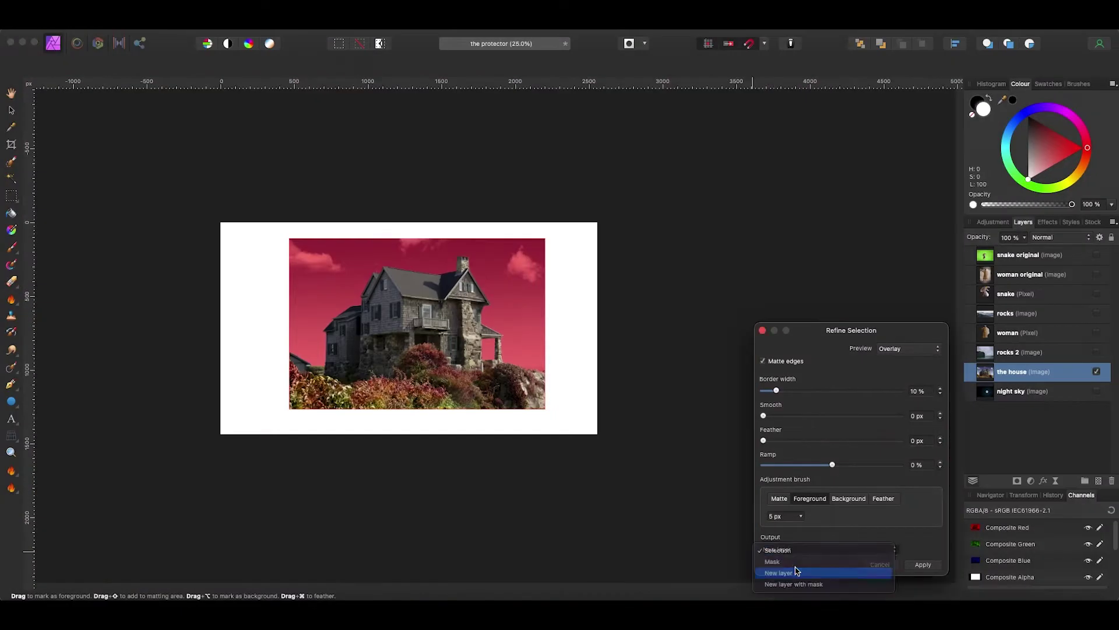
pyautogui.press('Return')
# Step: Move the house cut-out left, enlarge the night sky behind it, and darken the house with Curves
pyautogui.press('v')
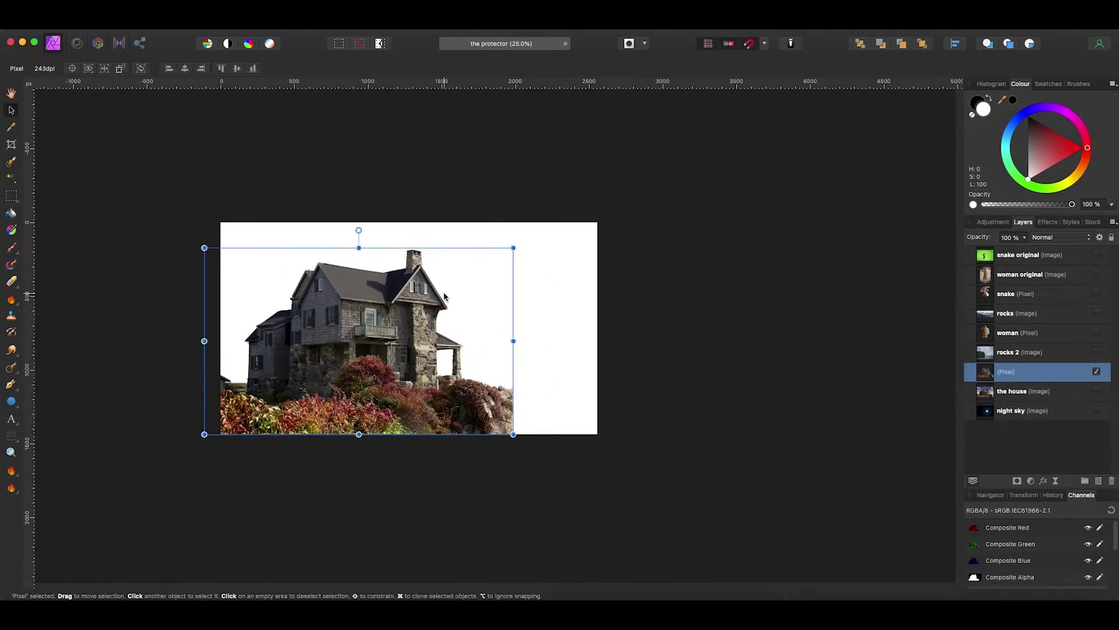
pyautogui.moveTo(465, 312); pyautogui.dragTo(419, 303)
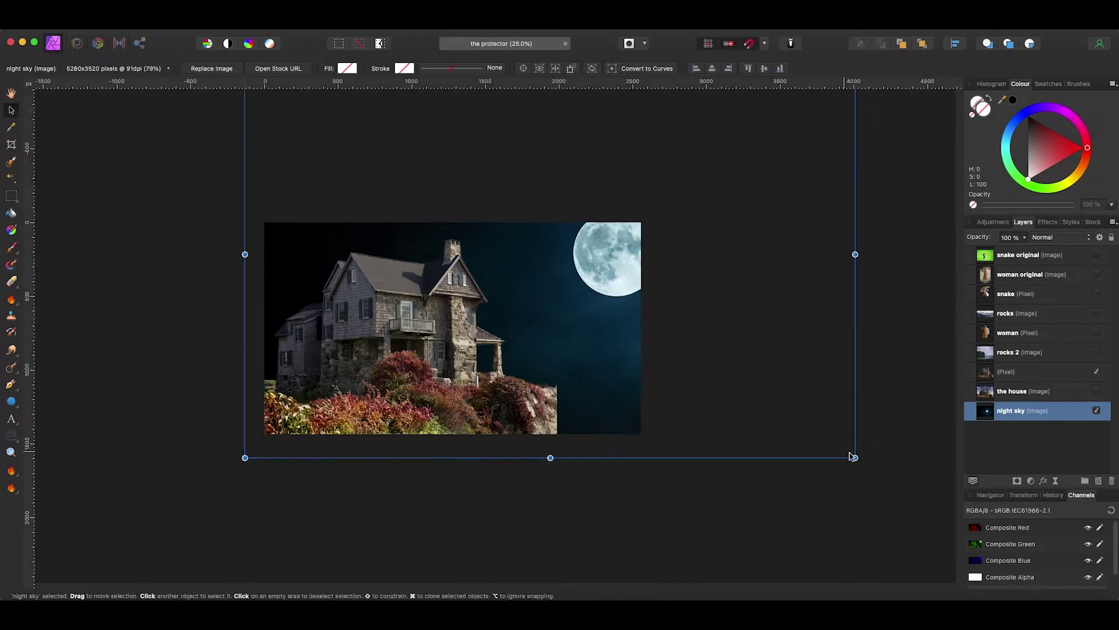
pyautogui.moveTo(155, 510); pyautogui.dragTo(118, 528)
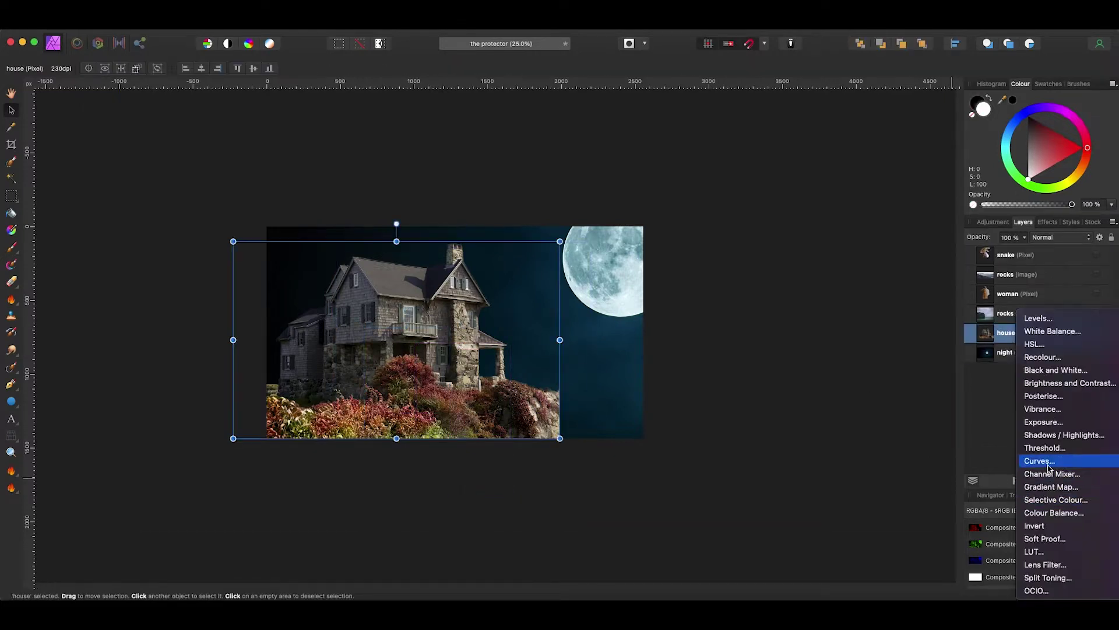
pyautogui.click(1039, 461)
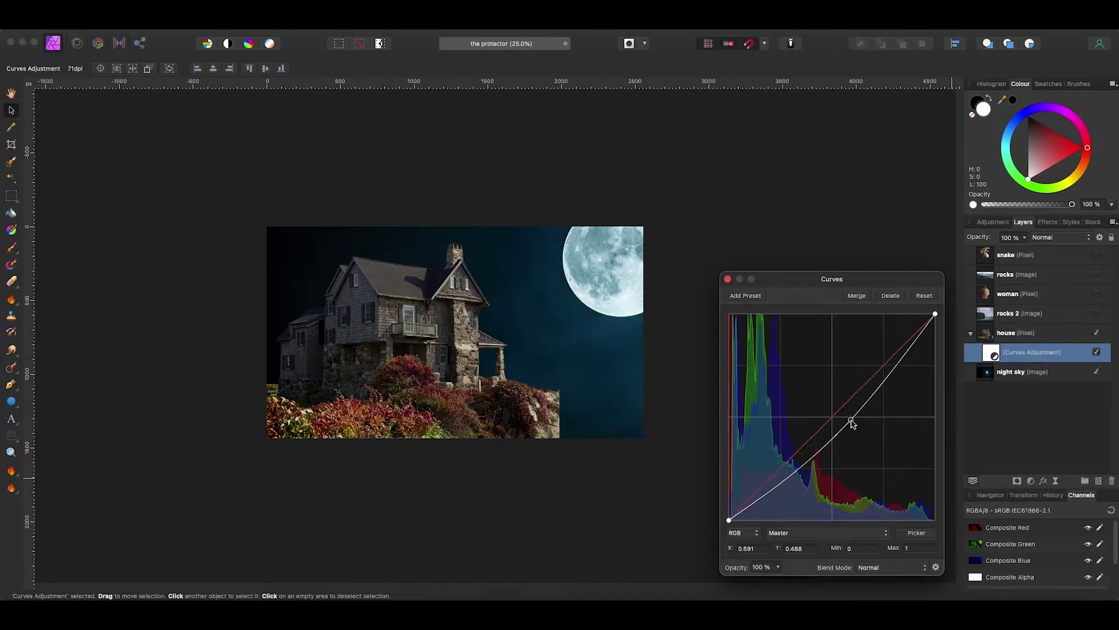
pyautogui.moveTo(850, 420); pyautogui.dragTo(857, 442)
pyautogui.click(727, 280)
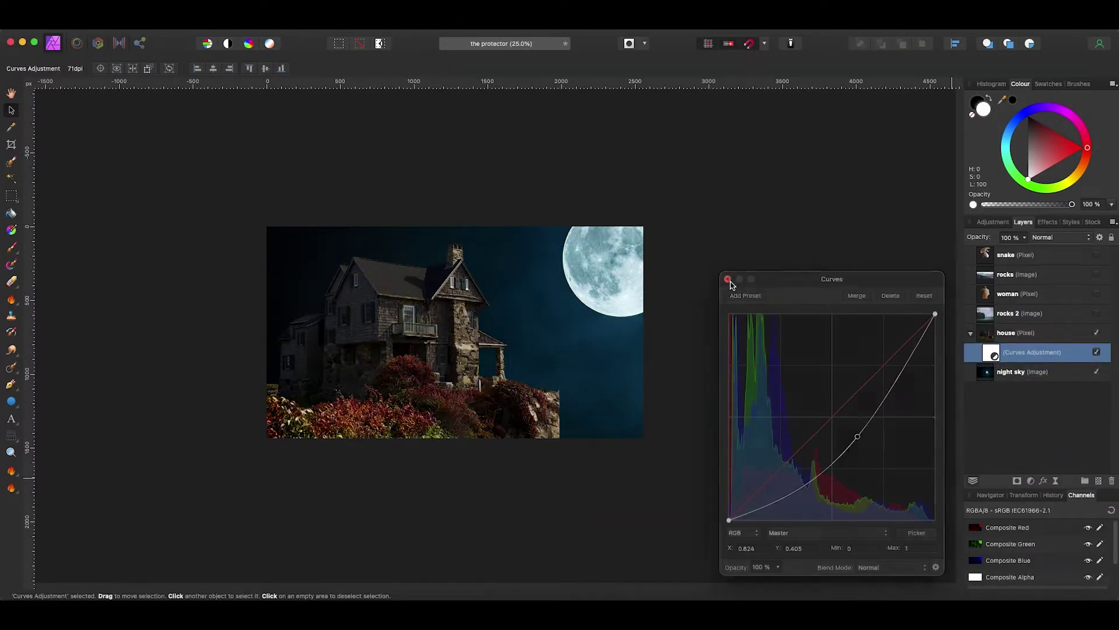
# Step: Show the woman, shrink her onto the porch step, and begin a pen outline of her shawl
pyautogui.click(1096, 293)
pyautogui.scroll(5, 455, 332)
pyautogui.moveTo(533, 182); pyautogui.dragTo(416, 333)
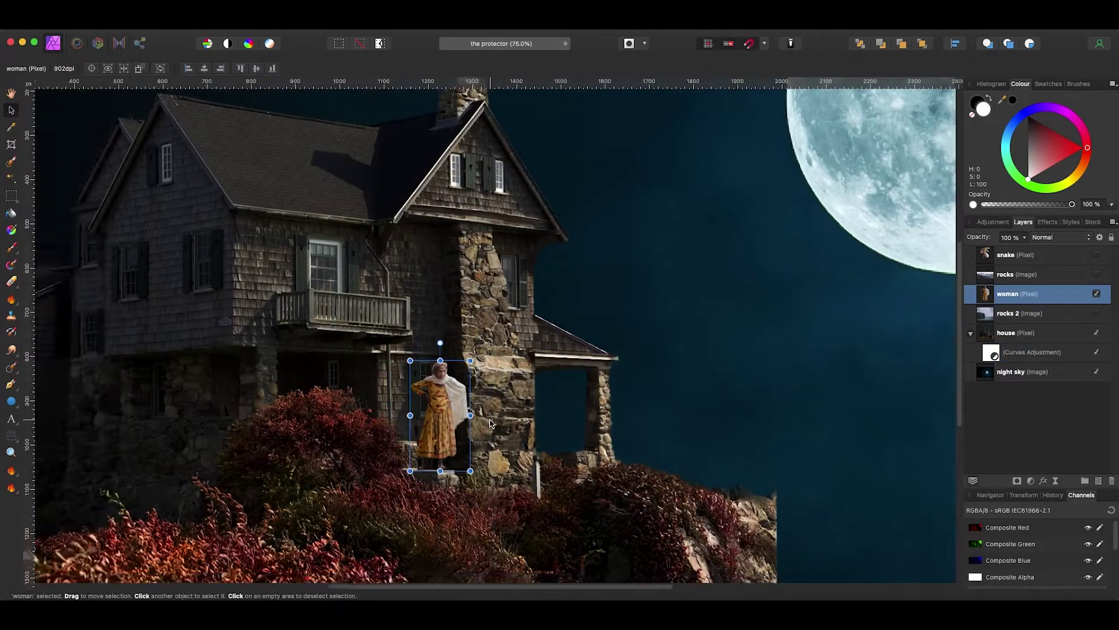
pyautogui.scroll(2, 490, 424)
pyautogui.click(589, 339)
pyautogui.scroll(-3, 589, 339)
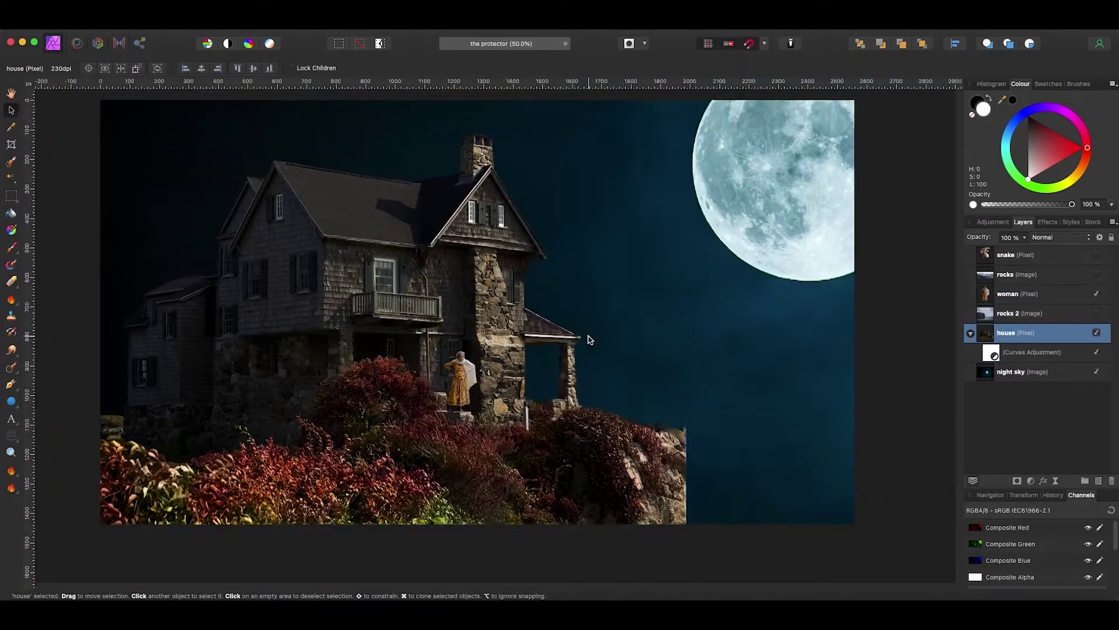
pyautogui.click(459, 396)
pyautogui.scroll(2, 463, 396)
pyautogui.scroll(-2, 473, 394)
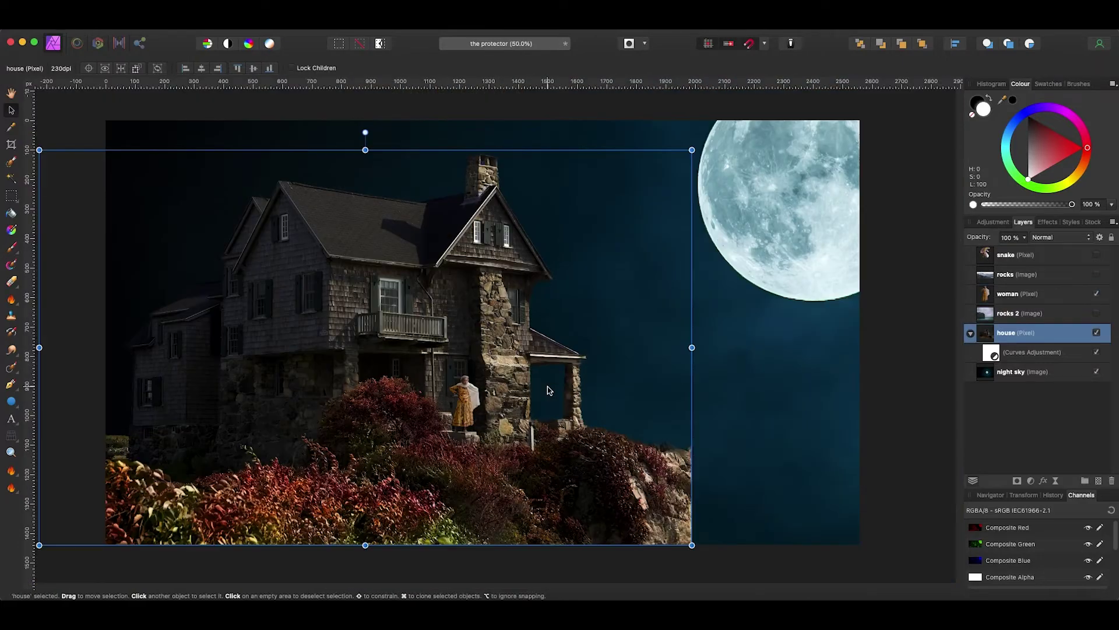
pyautogui.scroll(5, 464, 379)
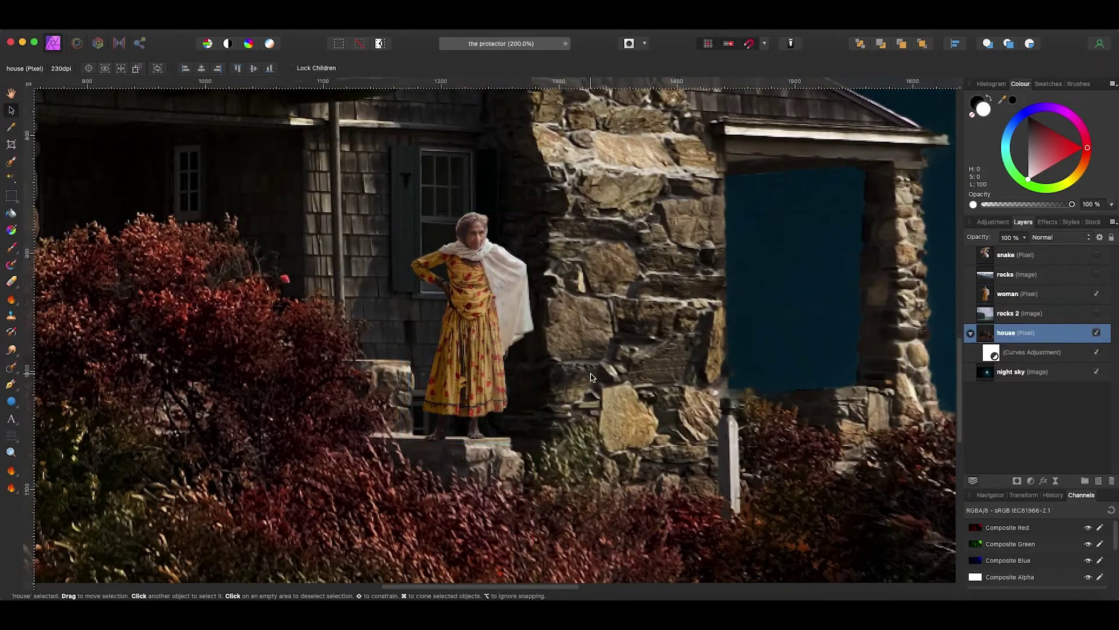
pyautogui.scroll(3, 463, 373)
pyautogui.press('p')
pyautogui.click(352, 208)
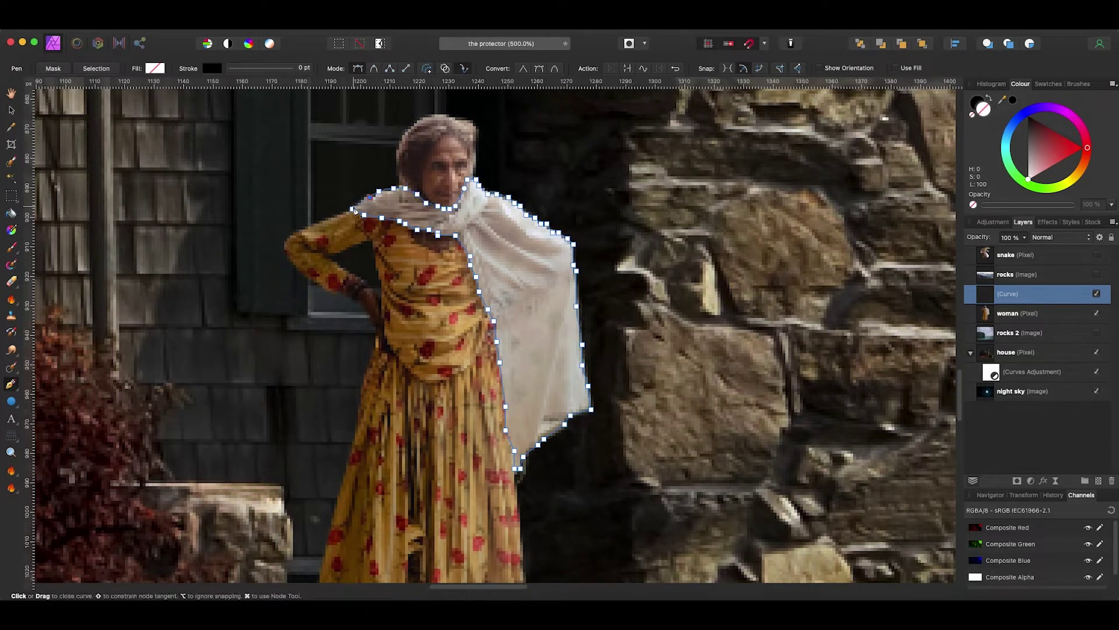
# Step: Fill the traced shawl shape with cyan in Multiply blending and adjust its opacity
pyautogui.press('v')
pyautogui.click(1036, 131)
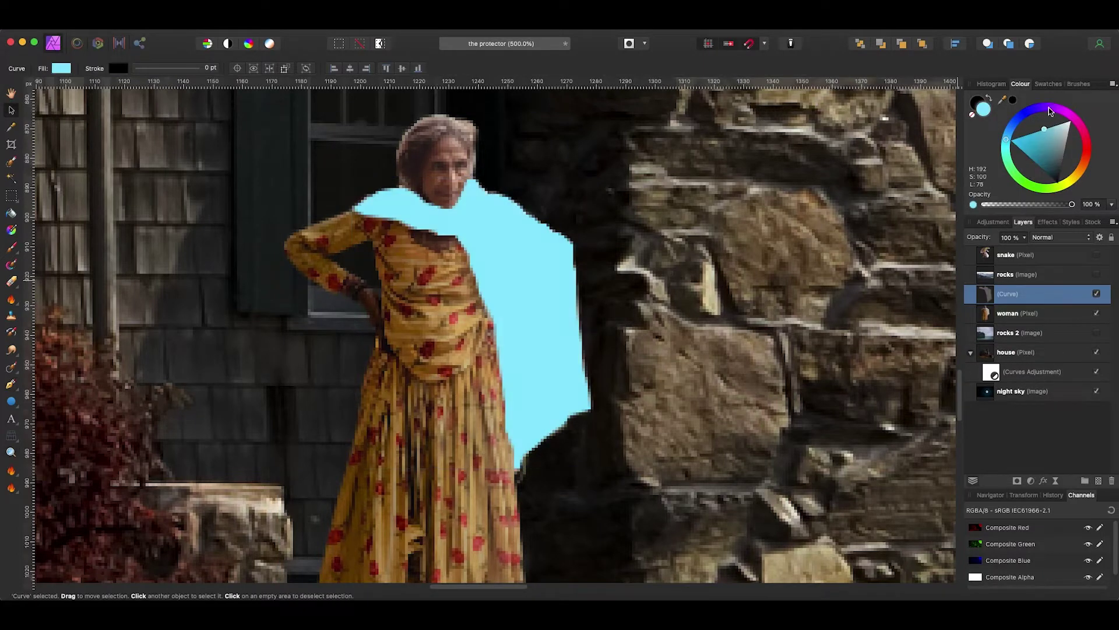
pyautogui.click(1058, 237)
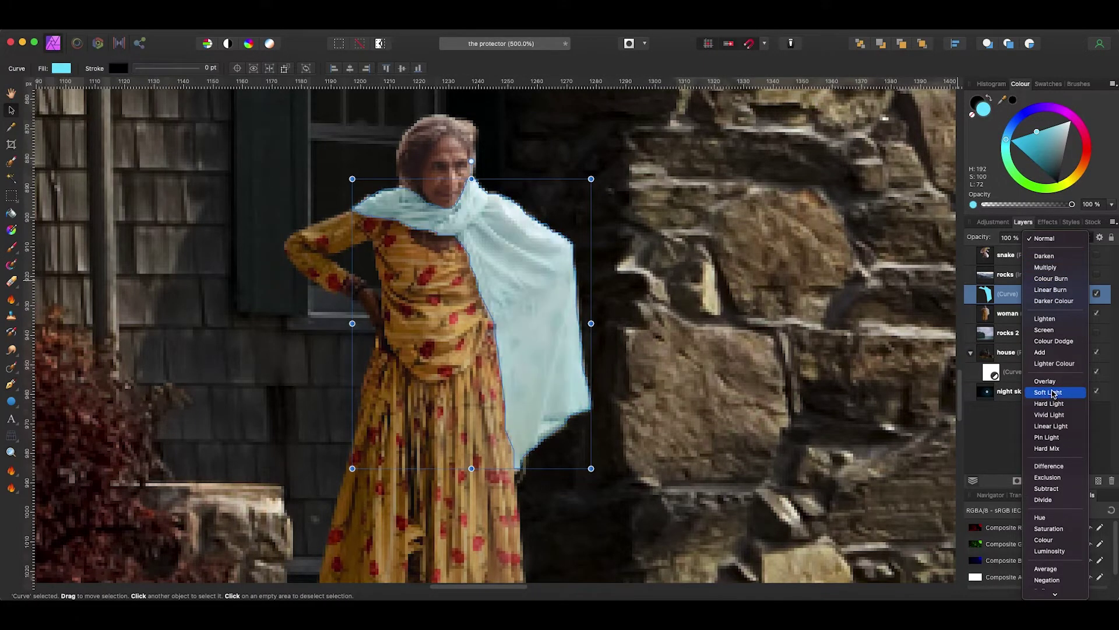
pyautogui.click(1044, 239)
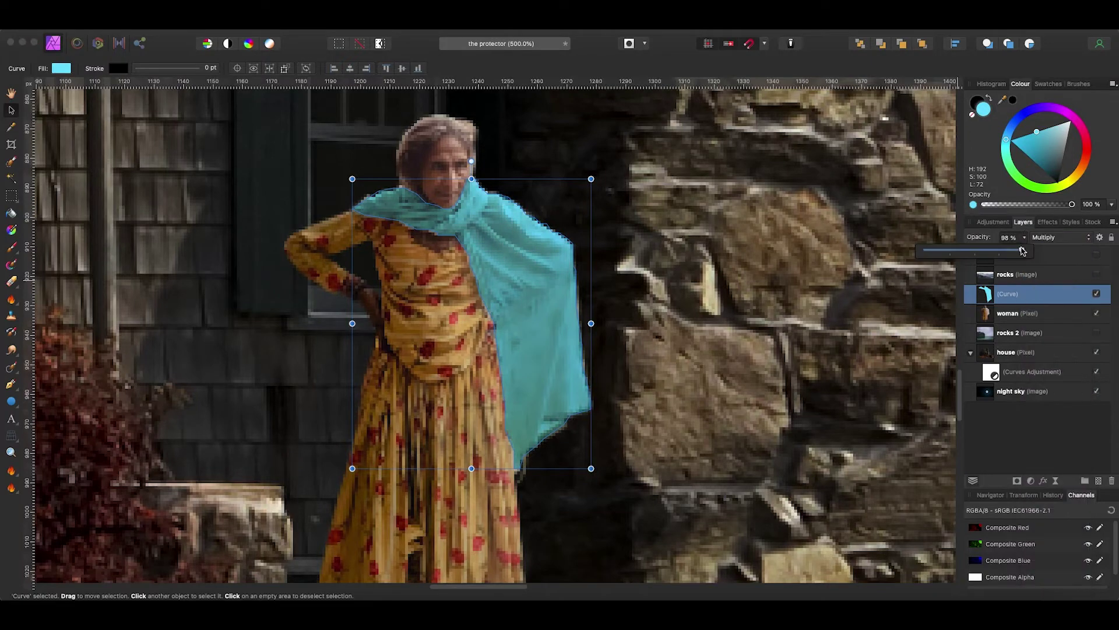
pyautogui.click(1006, 352)
pyautogui.press('super+0')
# Step: Draw a cyan ellipse over the moon, set it to Multiply, and raise its opacity
pyautogui.press('super+equal')
pyautogui.press('u')
pyautogui.moveTo(646, 112); pyautogui.dragTo(863, 325)
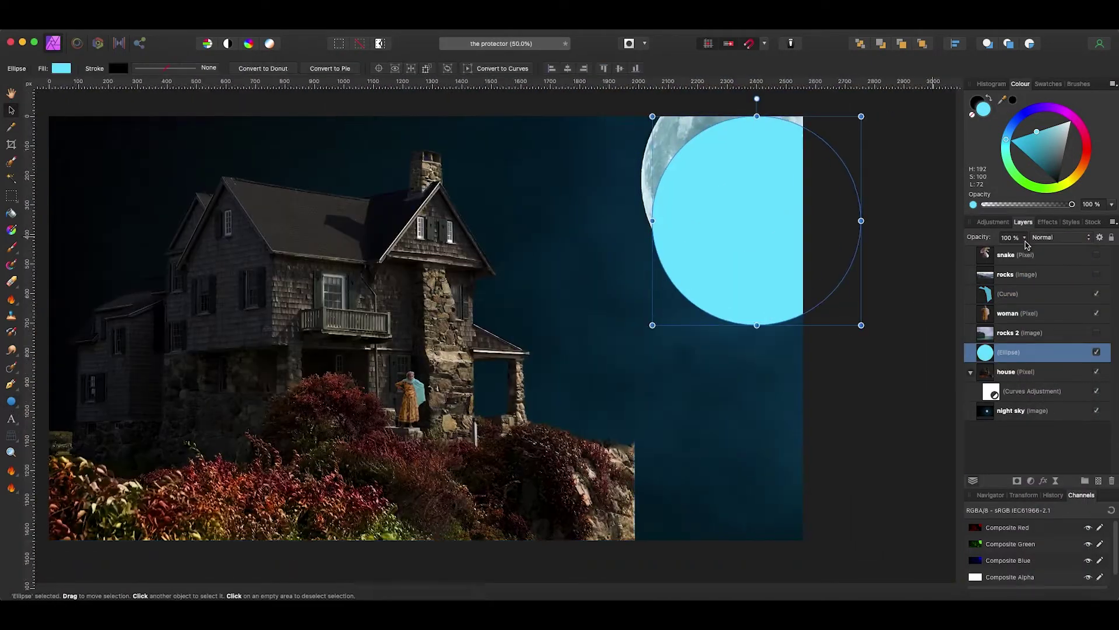
pyautogui.press('2')
pyautogui.press('2')
pyautogui.moveTo(849, 288); pyautogui.dragTo(874, 295)
pyautogui.scroll(2, 758, 233)
pyautogui.moveTo(640, 130); pyautogui.dragTo(641, 118)
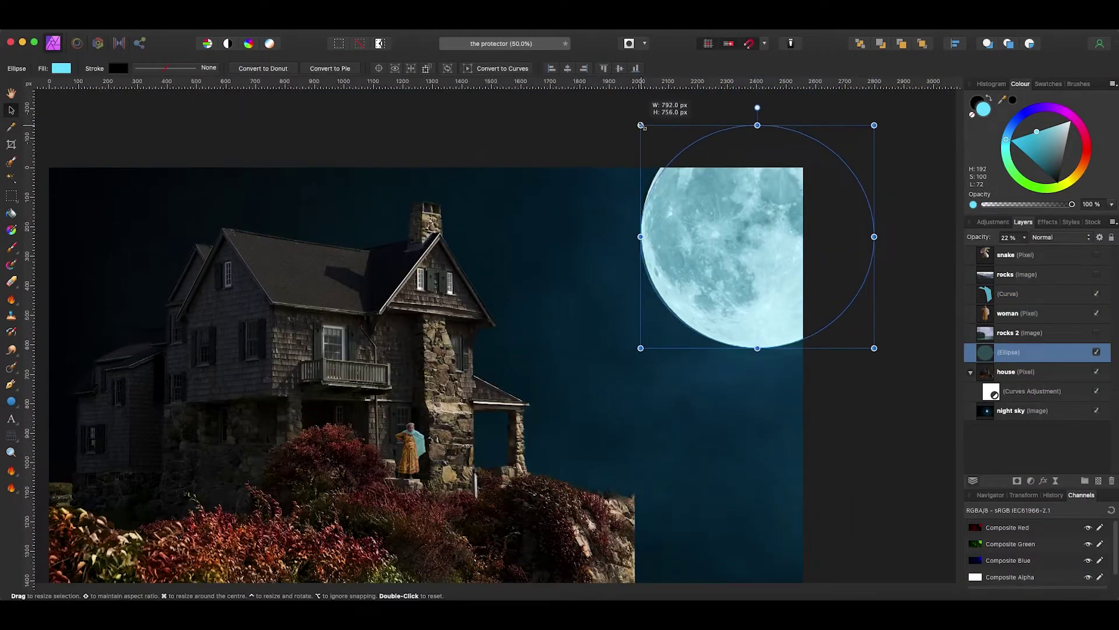
pyautogui.click(1060, 237)
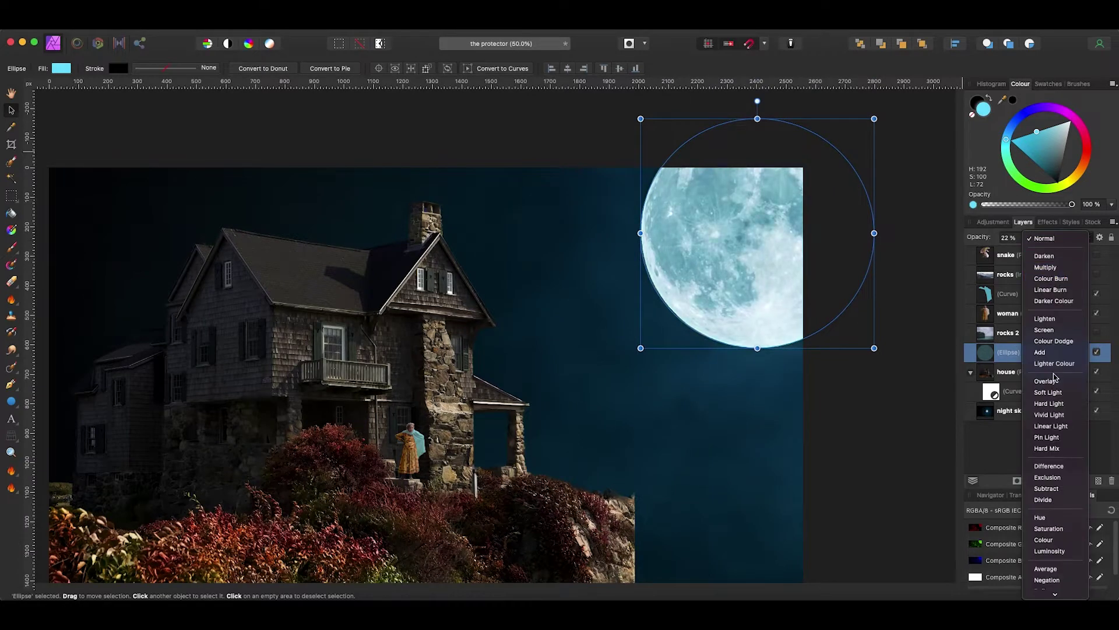
pyautogui.click(1055, 268)
pyautogui.click(1025, 237)
pyautogui.moveTo(1021, 251); pyautogui.dragTo(1098, 255)
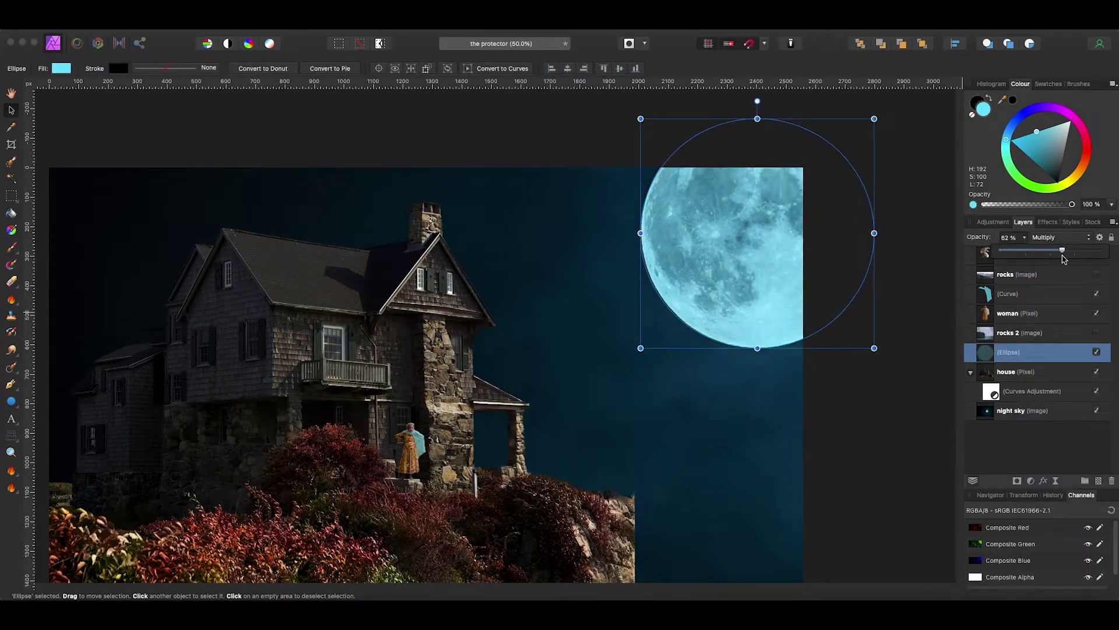
pyautogui.click(1015, 410)
pyautogui.scroll(5, 468, 372)
# Step: Liquify the woman layer, pushing the shawl's edge and the scarf's lower edge outward
pyautogui.click(1014, 320)
pyautogui.click(540, 324)
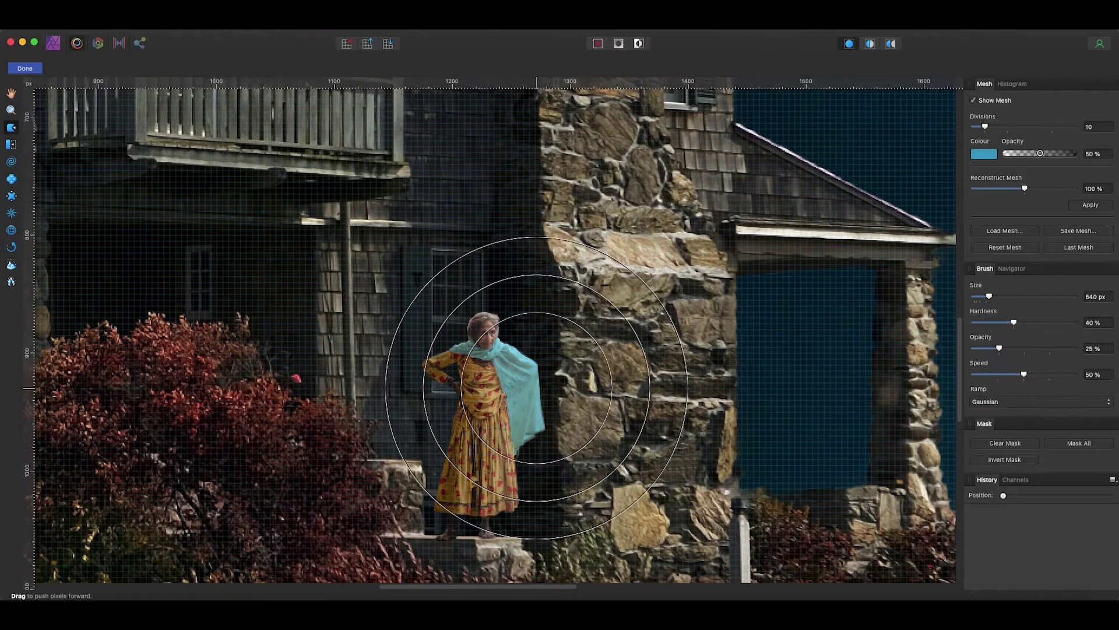
pyautogui.moveTo(538, 426); pyautogui.dragTo(545, 435)
pyautogui.click(25, 68)
pyautogui.click(1020, 293)
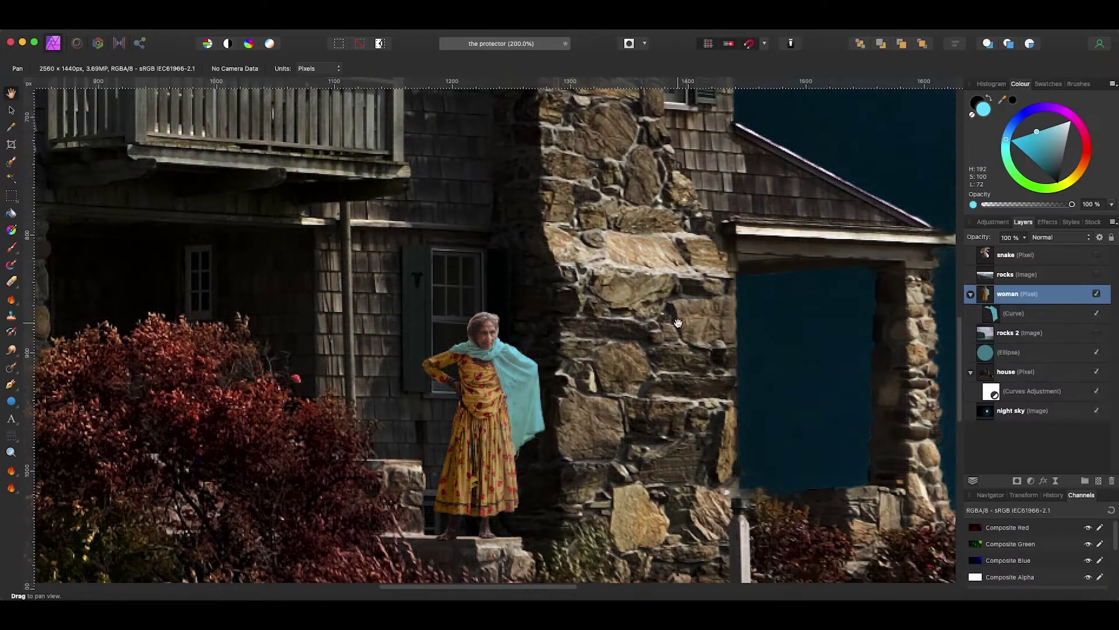
pyautogui.click(540, 324)
pyautogui.moveTo(542, 445); pyautogui.dragTo(576, 430)
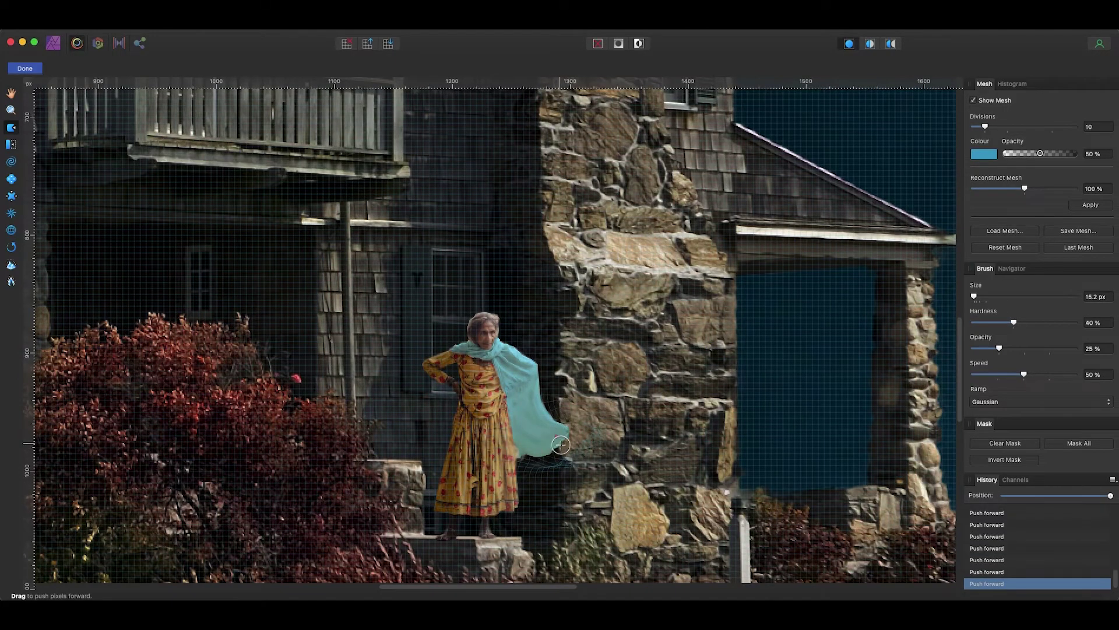
pyautogui.click(25, 69)
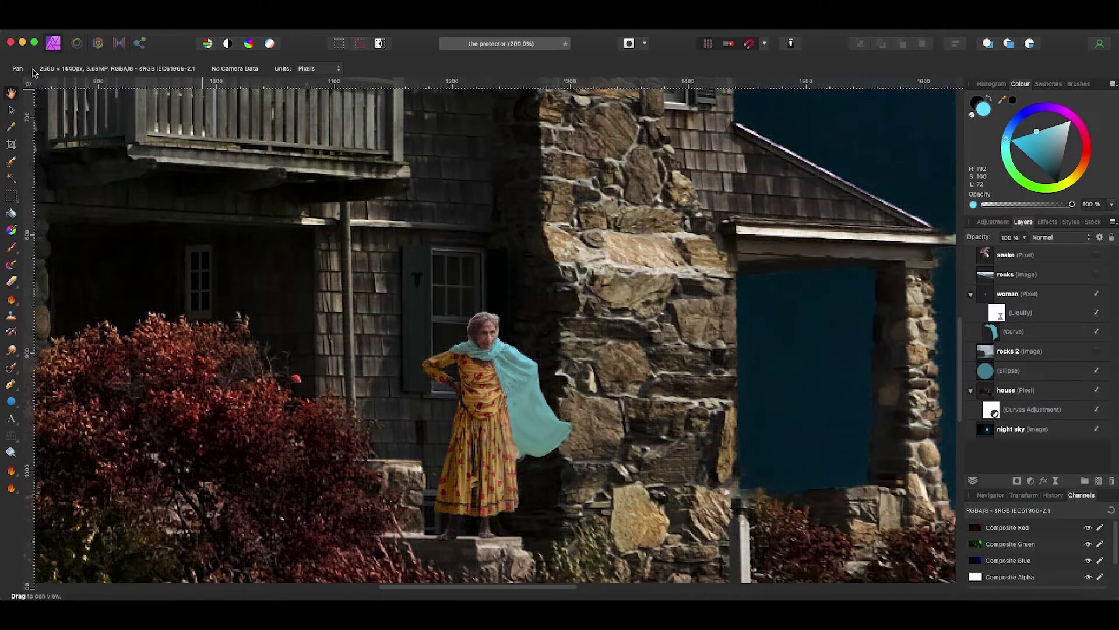
pyautogui.press('super+0')
# Step: Darken the woman with a Curves adjustment nested in her layer, then show the rocks layer
pyautogui.click(634, 267)
pyautogui.scroll(2, 634, 267)
pyautogui.click(1020, 313)
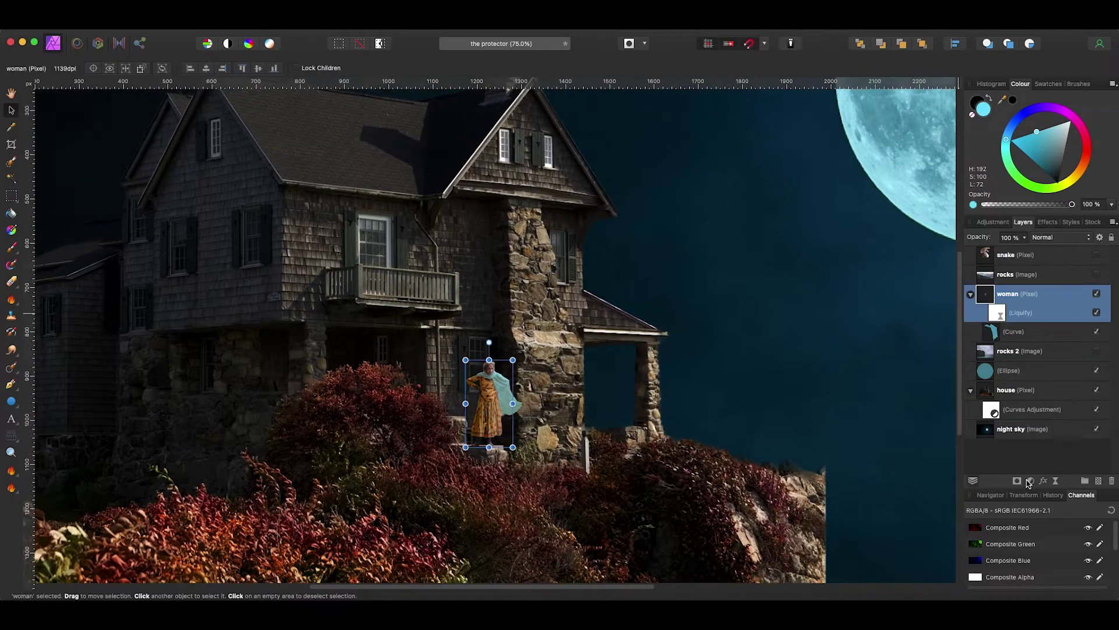
pyautogui.press('super+m')
pyautogui.moveTo(839, 408); pyautogui.dragTo(850, 430)
pyautogui.click(729, 278)
pyautogui.press('super+minus')
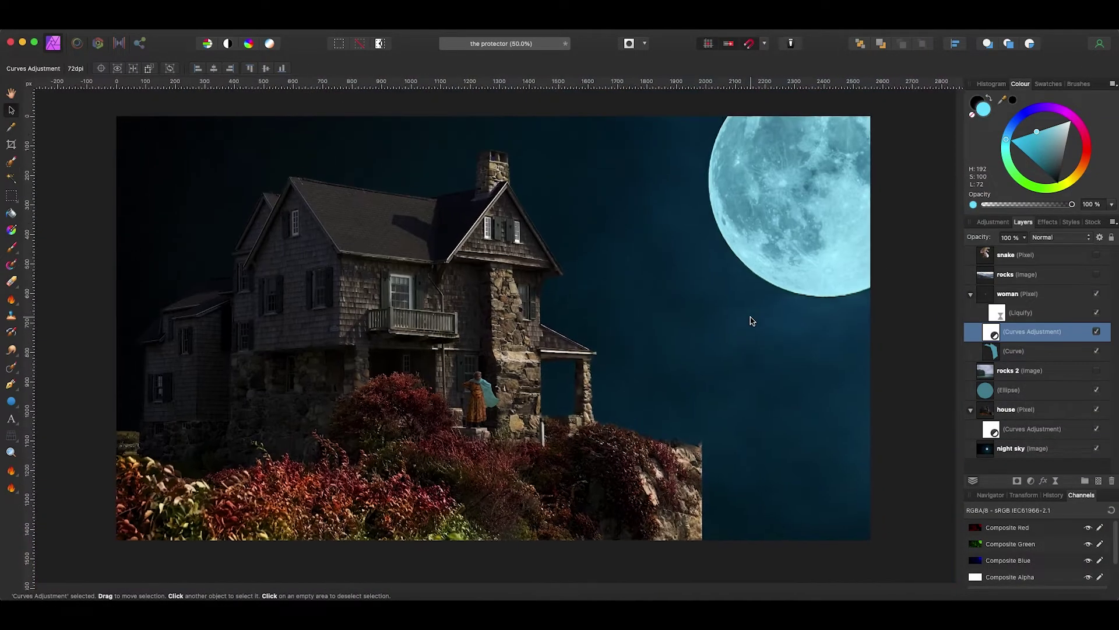
pyautogui.click(1097, 274)
pyautogui.click(1026, 274)
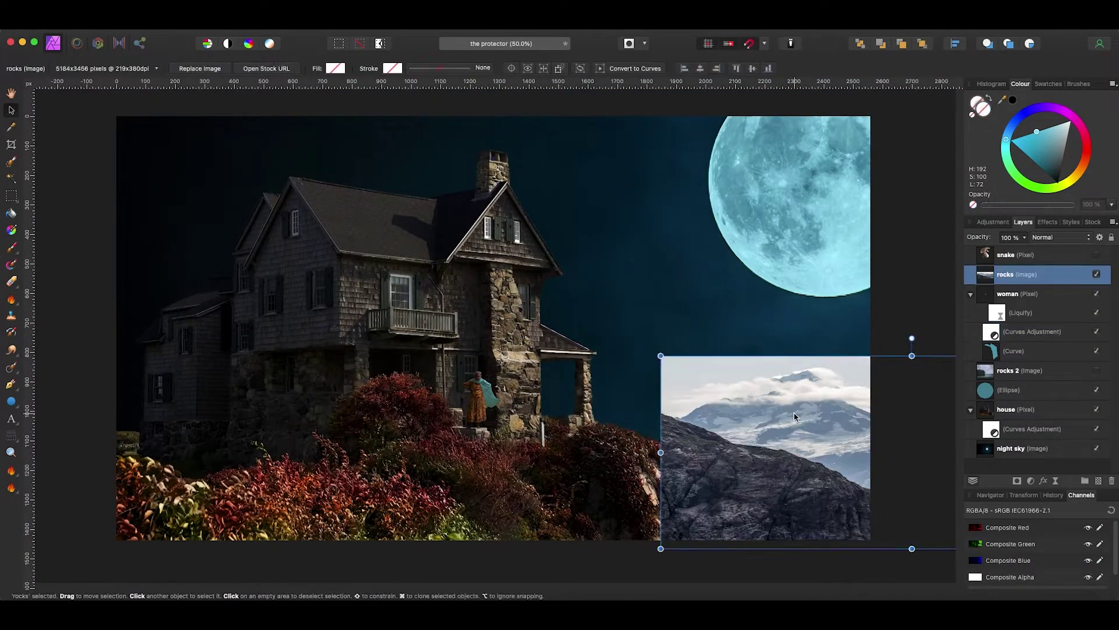
# Step: Cut the rocks out to a new layer via Refine Selection and move them about 110 px left
pyautogui.press('w')
pyautogui.click(335, 68)
pyautogui.click(794, 572)
pyautogui.click(921, 570)
pyautogui.press('v')
pyautogui.scroll(-1, 722, 478)
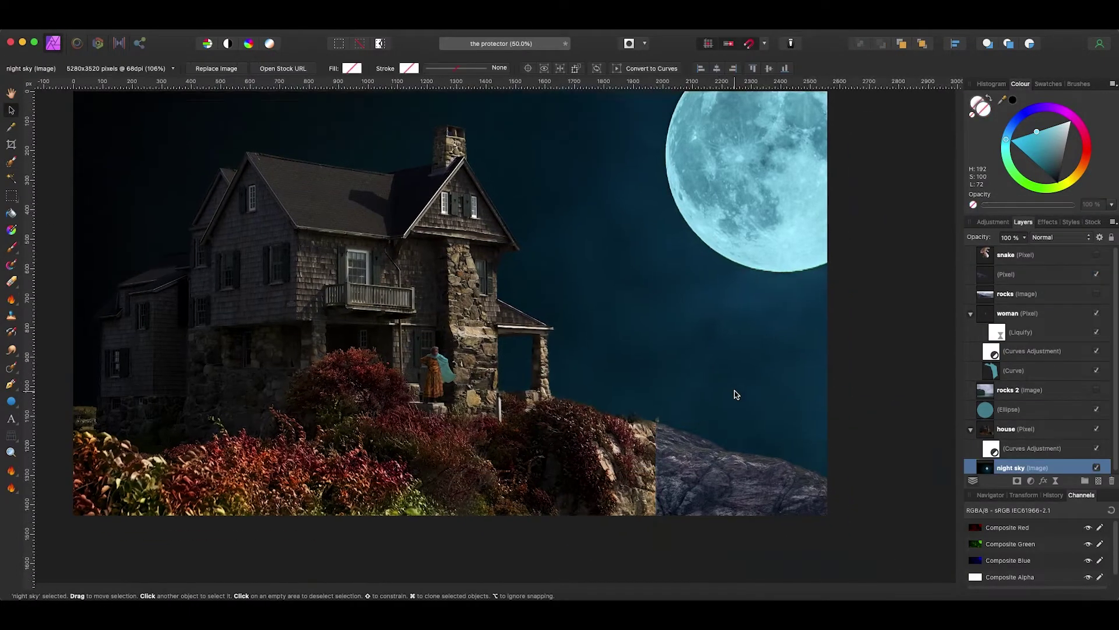
pyautogui.press('super+1')
pyautogui.moveTo(814, 466); pyautogui.dragTo(752, 465)
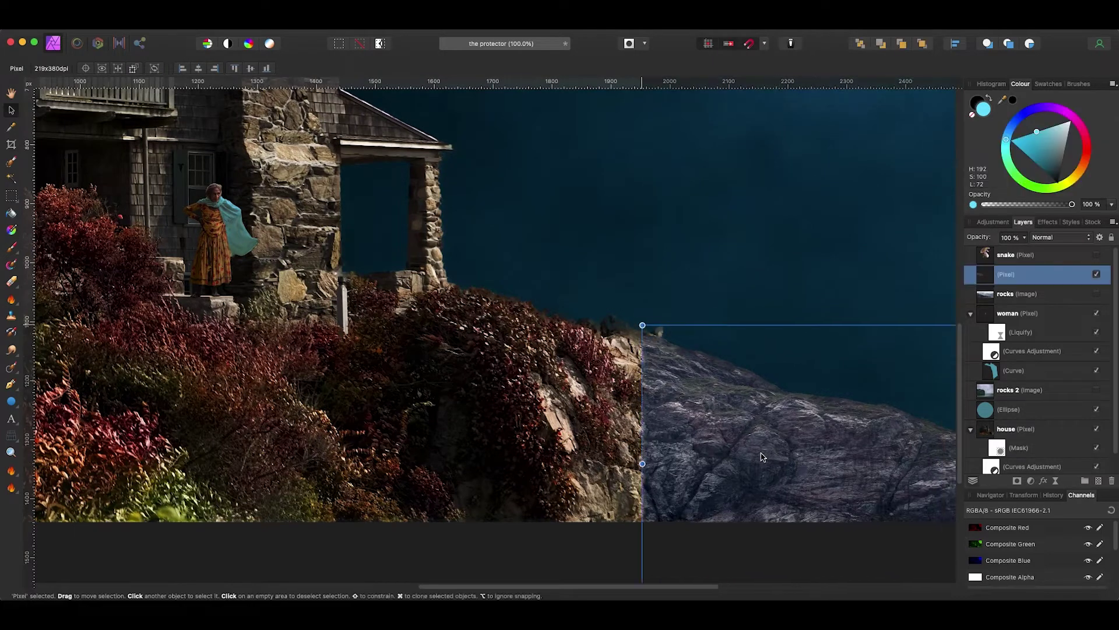
# Step: Fade the house and rock layers' meeting edges with gradient masks
pyautogui.click(1019, 448)
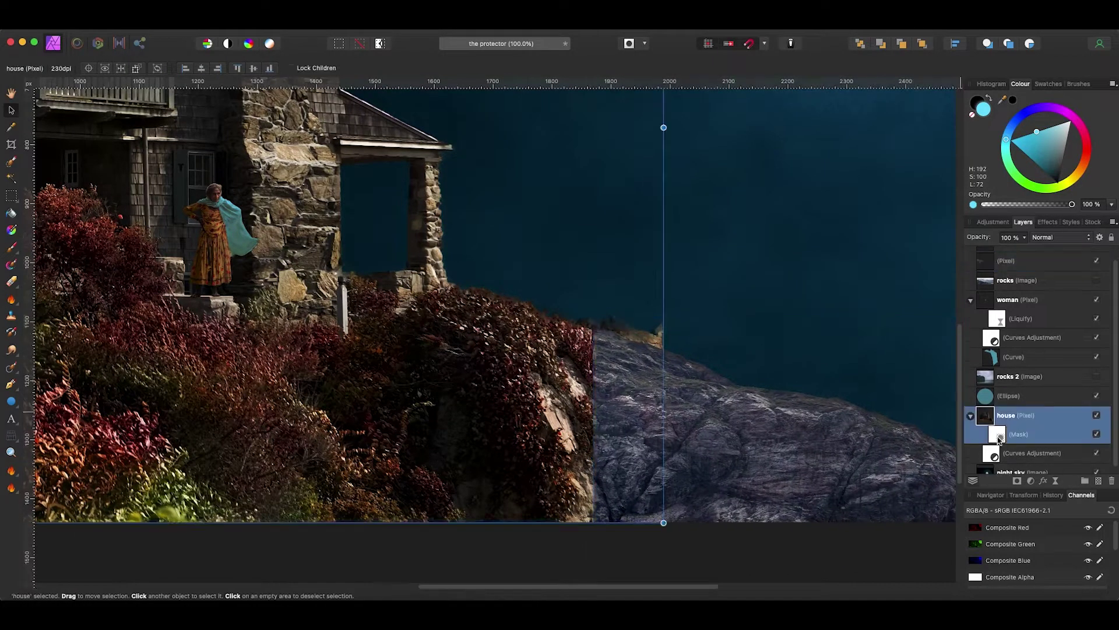
pyautogui.press('g')
pyautogui.moveTo(495, 379); pyautogui.dragTo(550, 395)
pyautogui.click(607, 430)
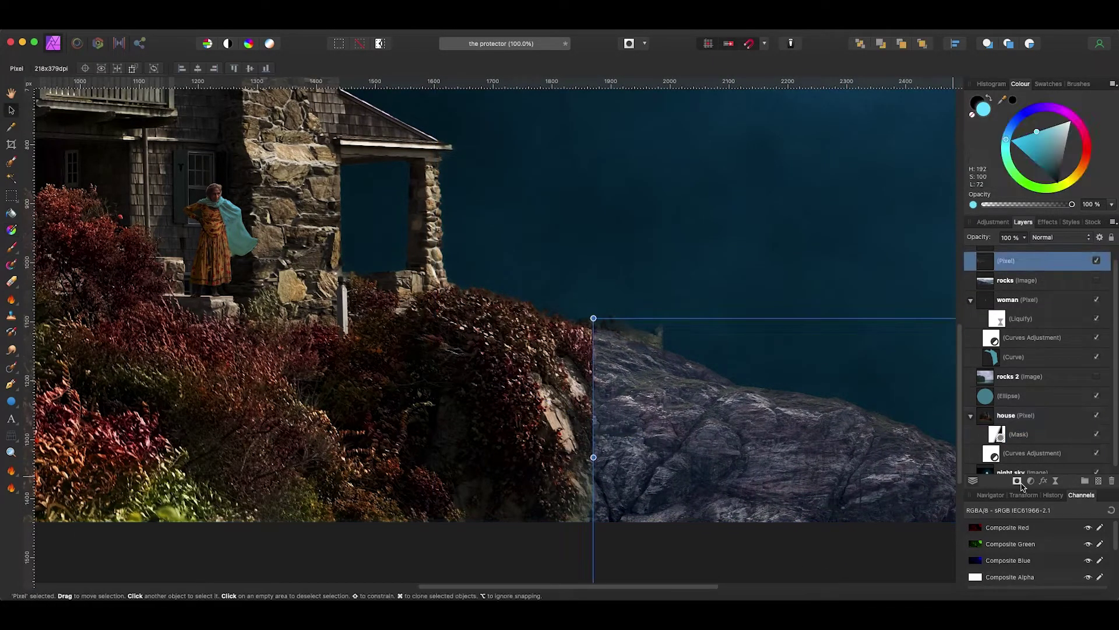
pyautogui.moveTo(646, 436); pyautogui.dragTo(598, 439)
# Step: Paint the house mask with a soft black brush to blend the shrub edge into the cliff
pyautogui.hotkey('ctrl', '2')
pyautogui.press('b')
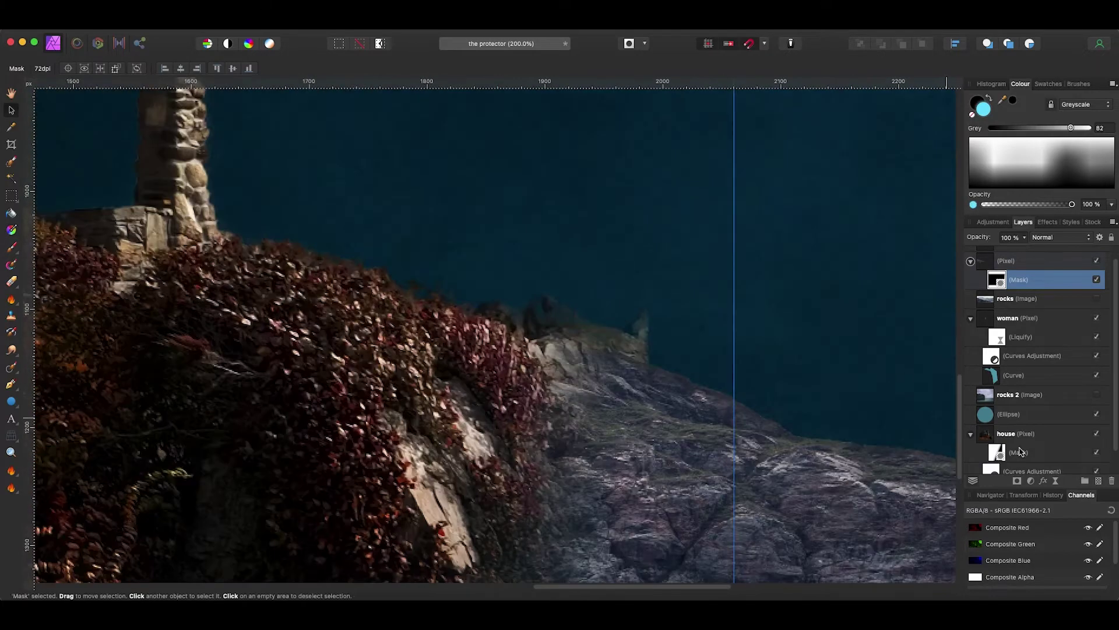
pyautogui.click(1079, 83)
pyautogui.click(1019, 453)
pyautogui.click(1037, 186)
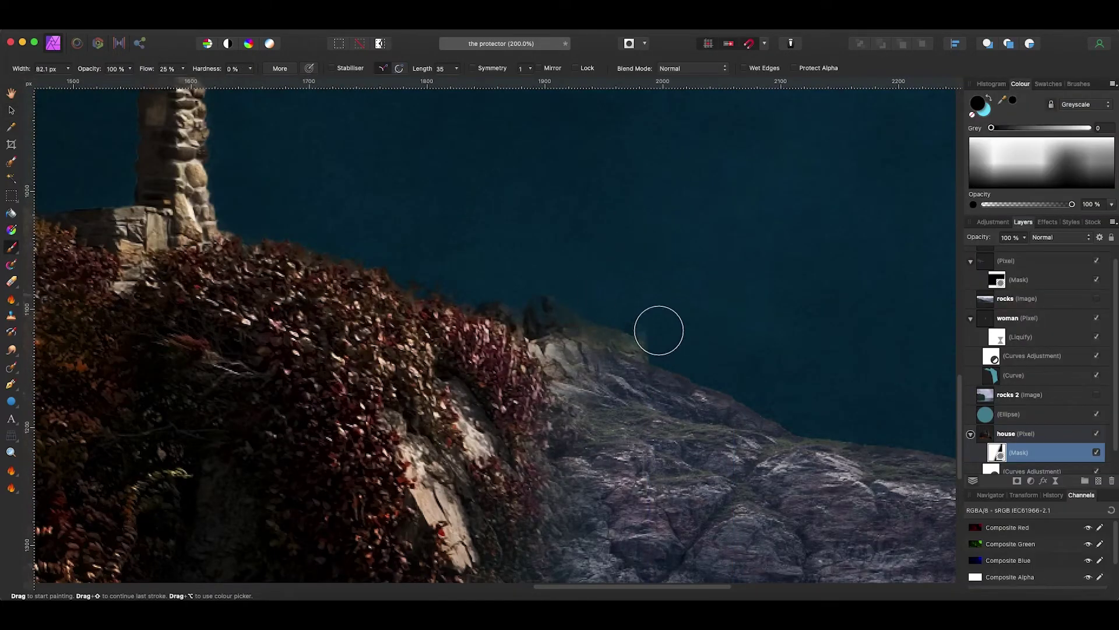
pyautogui.scroll(-5, 609, 339)
pyautogui.press('v')
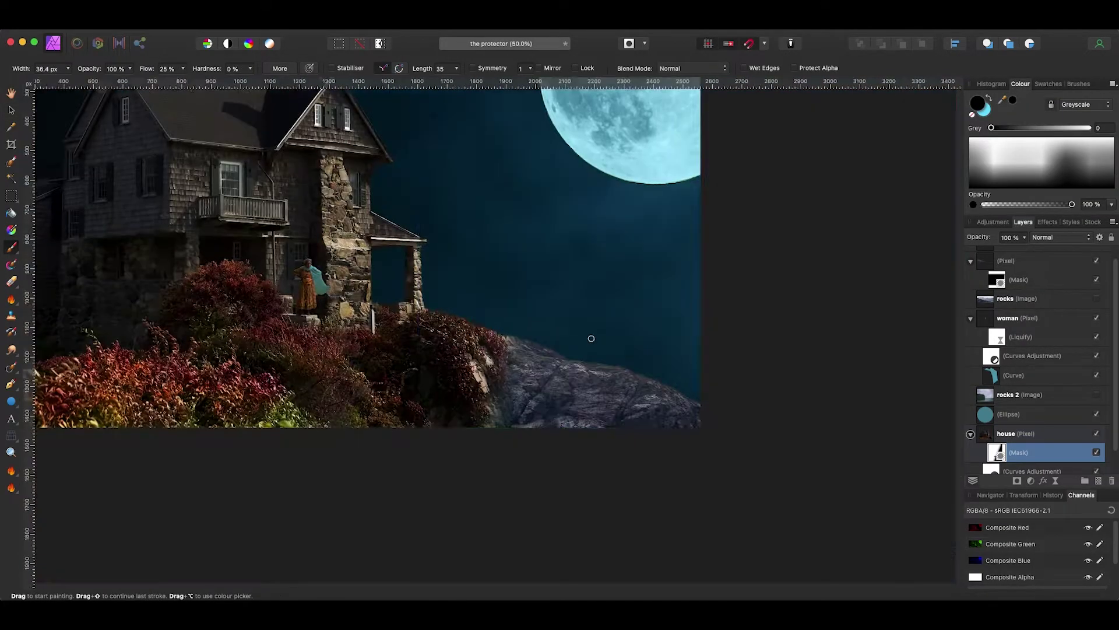
pyautogui.click(590, 337)
pyautogui.scroll(-2, 807, 287)
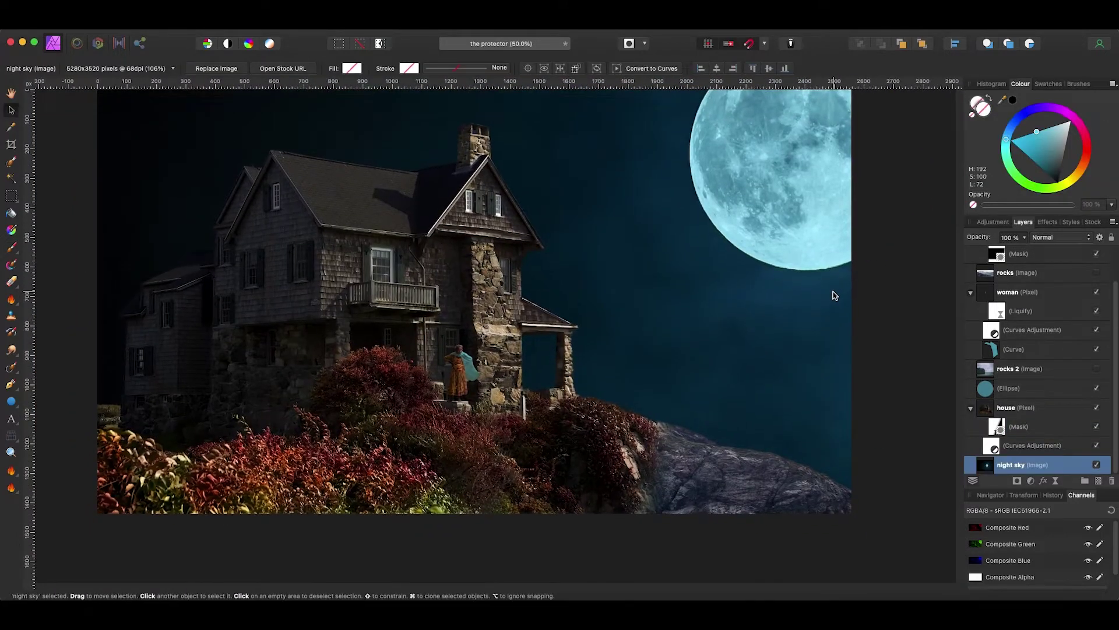
# Step: Add a new pixel layer and pick a brush from the 10 Cloud Stroke Brushes set
pyautogui.scroll(2, 816, 298)
pyautogui.hscroll(-2, 816, 298)
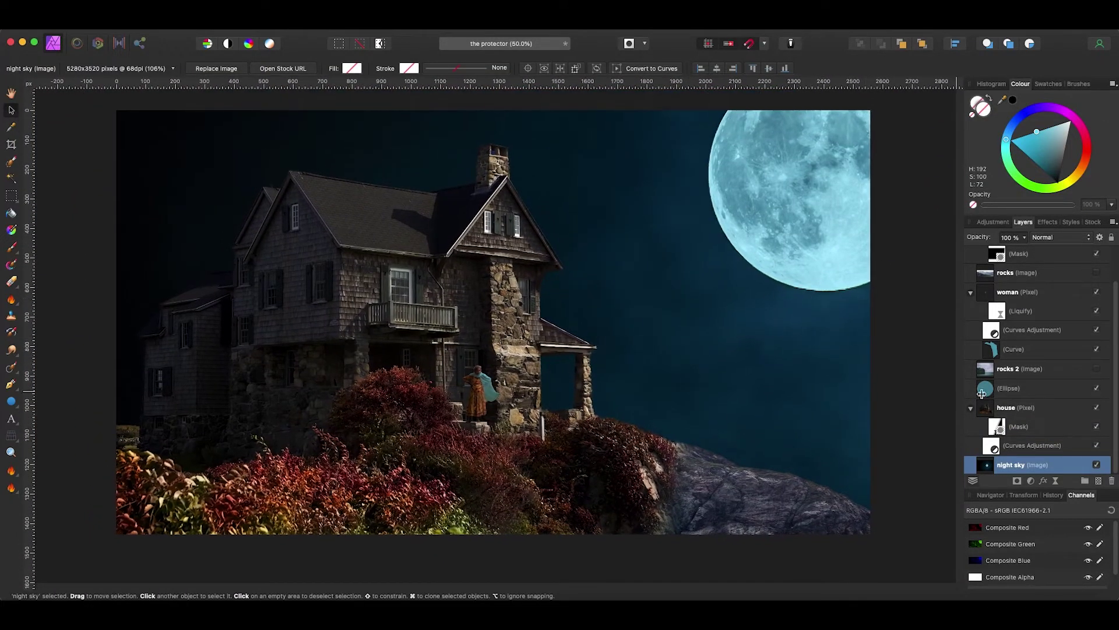
pyautogui.press('super+shift+n')
pyautogui.scroll(3, 1014, 402)
pyautogui.press('b')
pyautogui.click(1079, 83)
pyautogui.click(1032, 97)
pyautogui.click(1015, 41)
pyautogui.click(1049, 164)
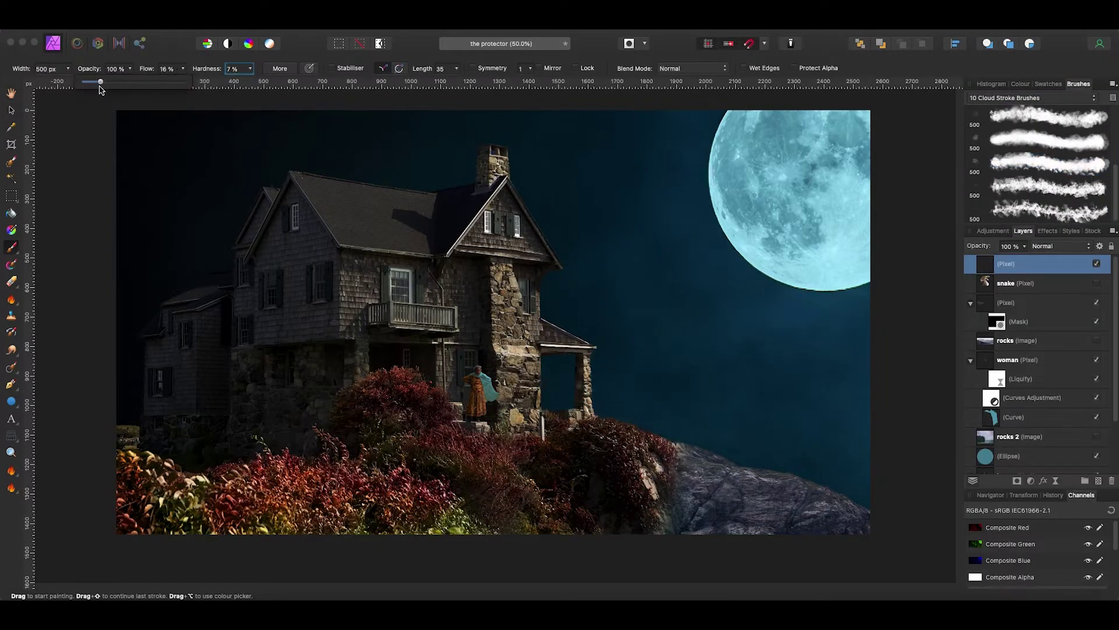
# Step: Darken the house with a Curves adjustment, lowering Master and raising the Blue channel
pyautogui.moveTo(867, 381)
pyautogui.mouseDown()
pyautogui.moveTo(867, 445)
pyautogui.moveTo(870, 430)
pyautogui.mouseUp()
pyautogui.click(828, 533)
pyautogui.click(781, 571)
pyautogui.moveTo(858, 392); pyautogui.dragTo(857, 374)
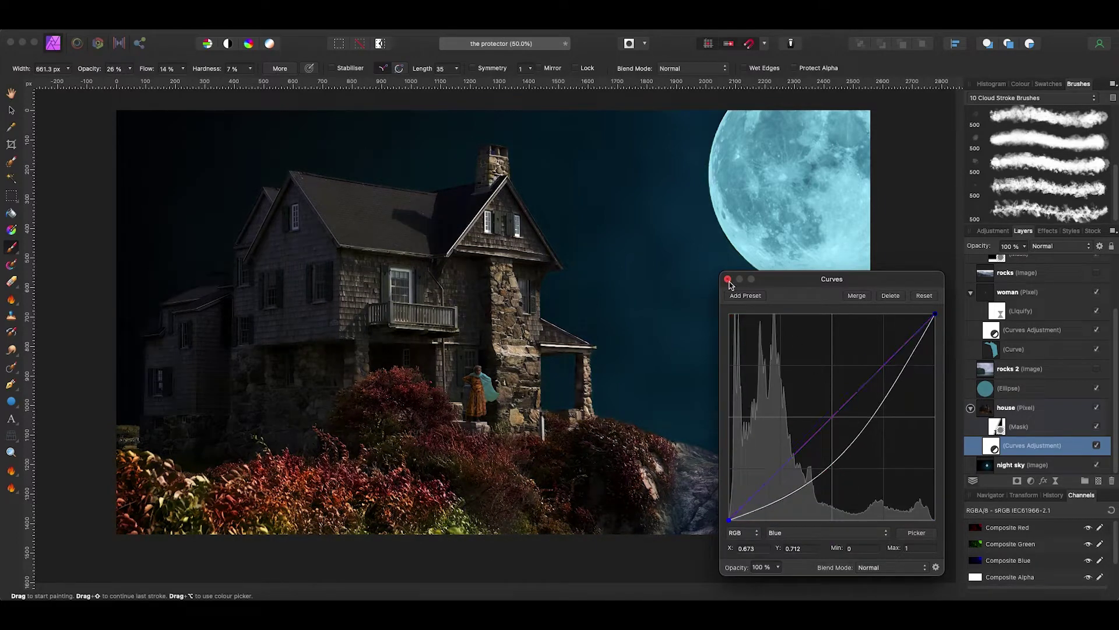
# Step: Add a Shadows/Highlights adjustment to the house with shadows -87% and highlights 10%
pyautogui.press('v')
pyautogui.click(247, 524)
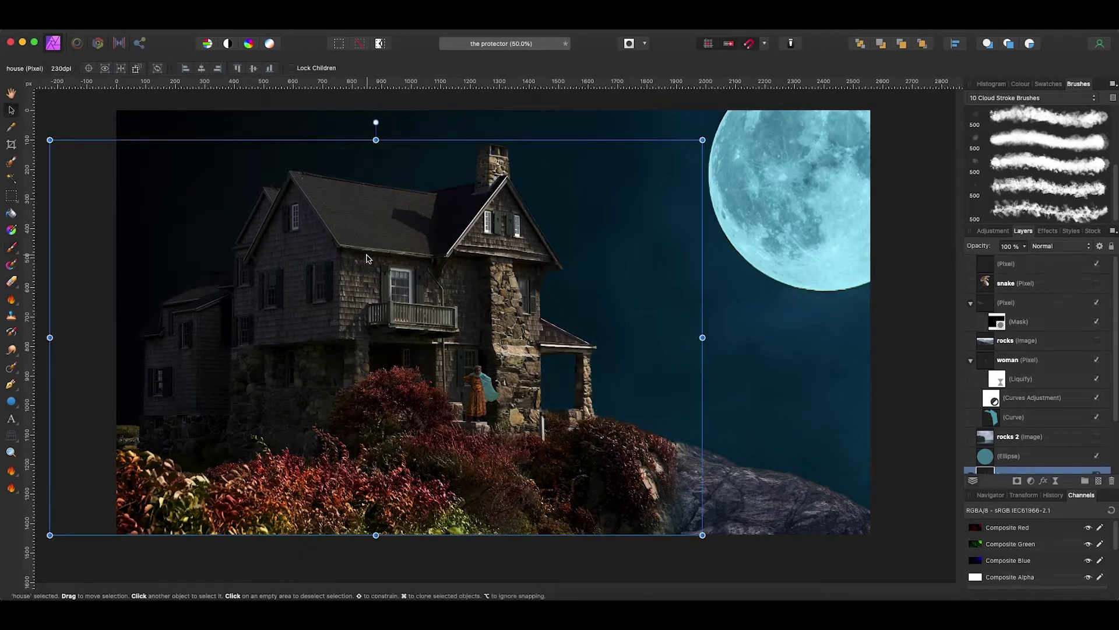
pyautogui.click(1030, 480)
pyautogui.click(1049, 535)
pyautogui.moveTo(813, 526); pyautogui.dragTo(781, 526)
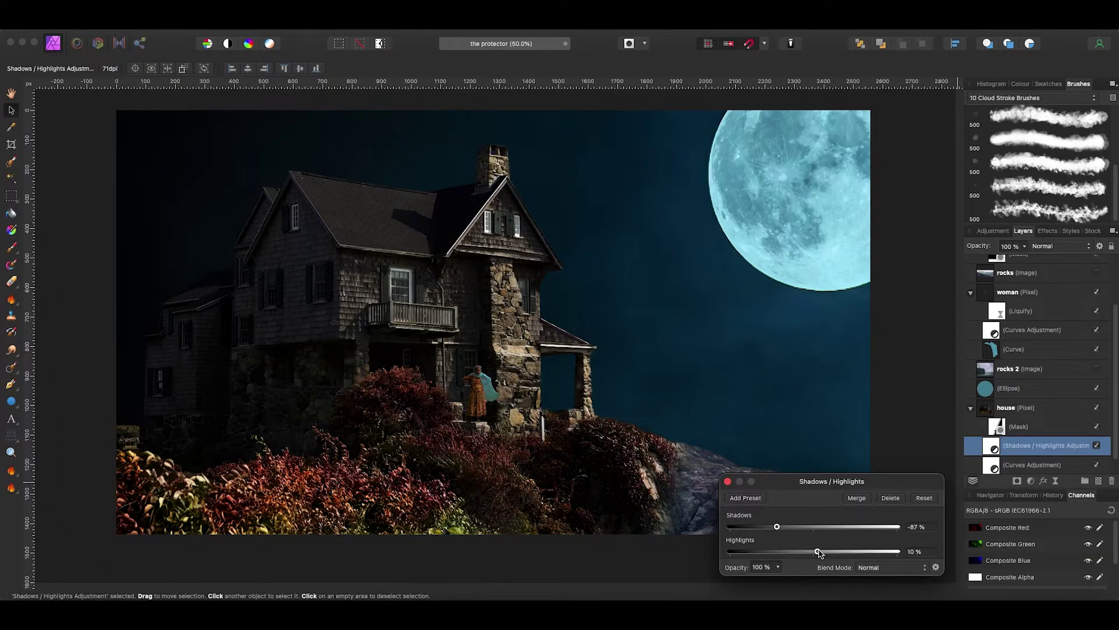
# Step: Burn the foliage along the bottom of the house layer darker
pyautogui.click(203, 519)
pyautogui.press('o')
pyautogui.moveTo(239, 549); pyautogui.dragTo(694, 555)
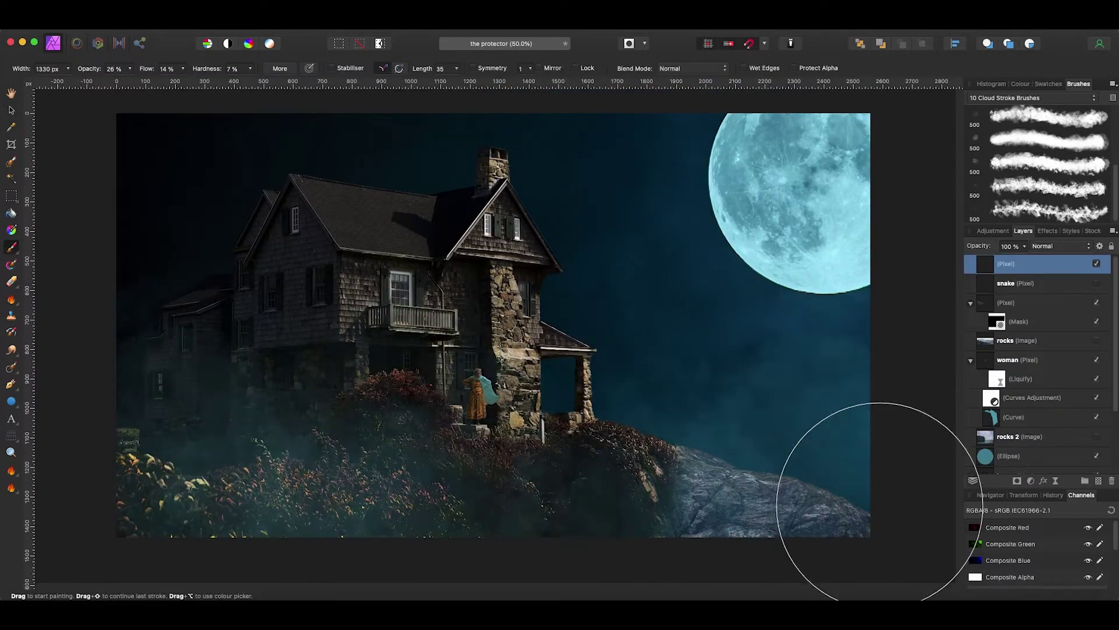
# Step: Add a pixel layer for mist and nudge the house about 40 px down
pyautogui.click(1098, 481)
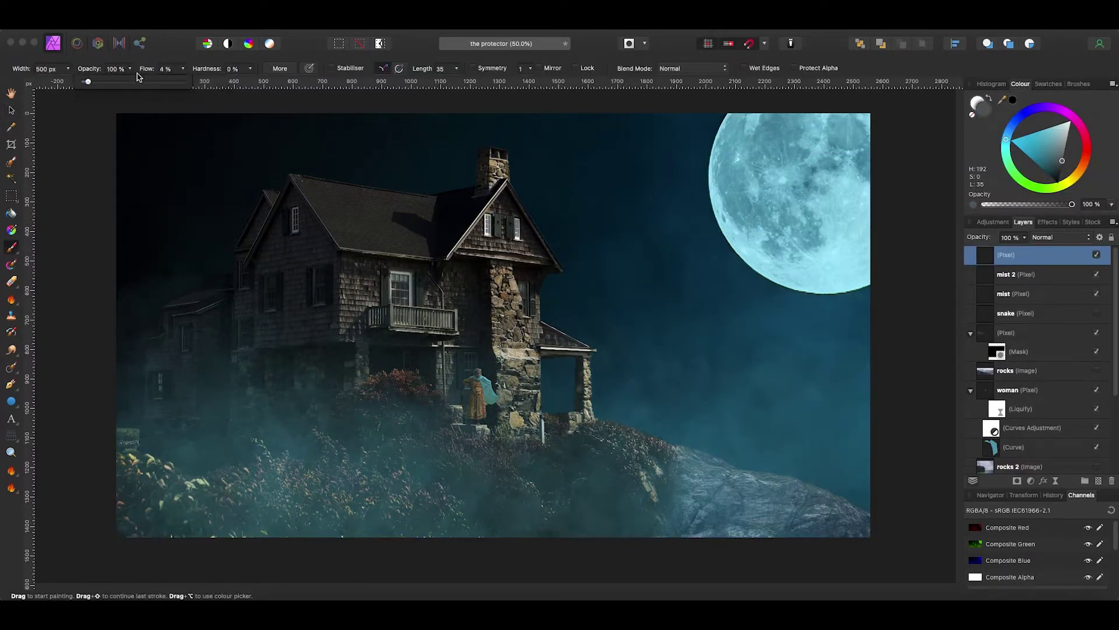
pyautogui.click(8, 111)
pyautogui.moveTo(458, 269); pyautogui.dragTo(457, 294)
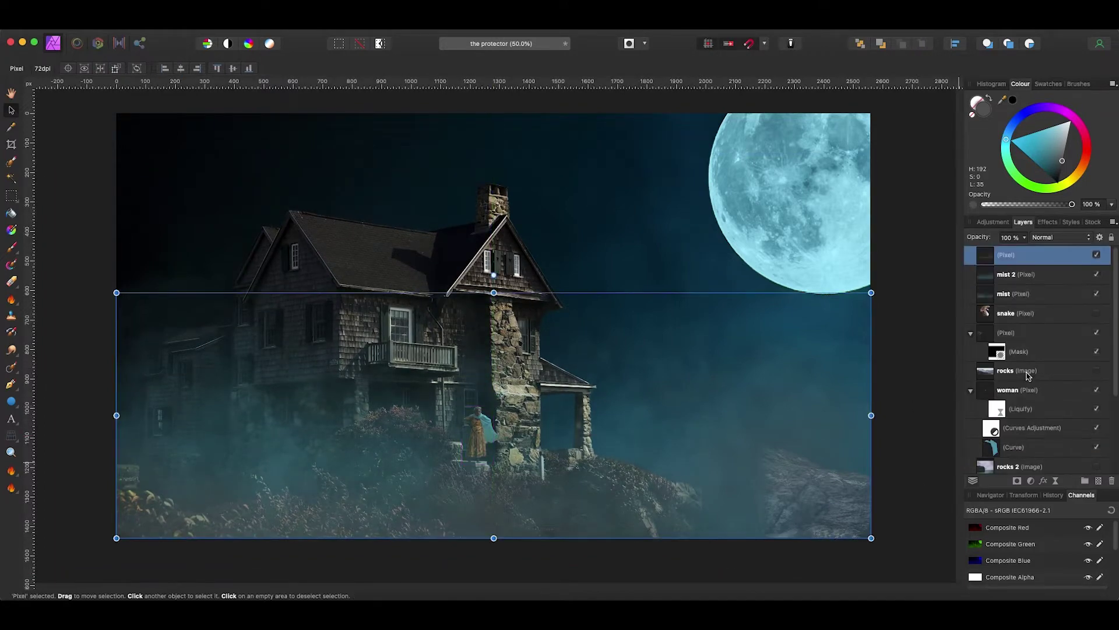
# Step: Move the masked rock cut-out layer to the lower right of the scene
pyautogui.click(1005, 332)
pyautogui.scroll(-1, 1028, 349)
pyautogui.moveTo(824, 468); pyautogui.dragTo(733, 503)
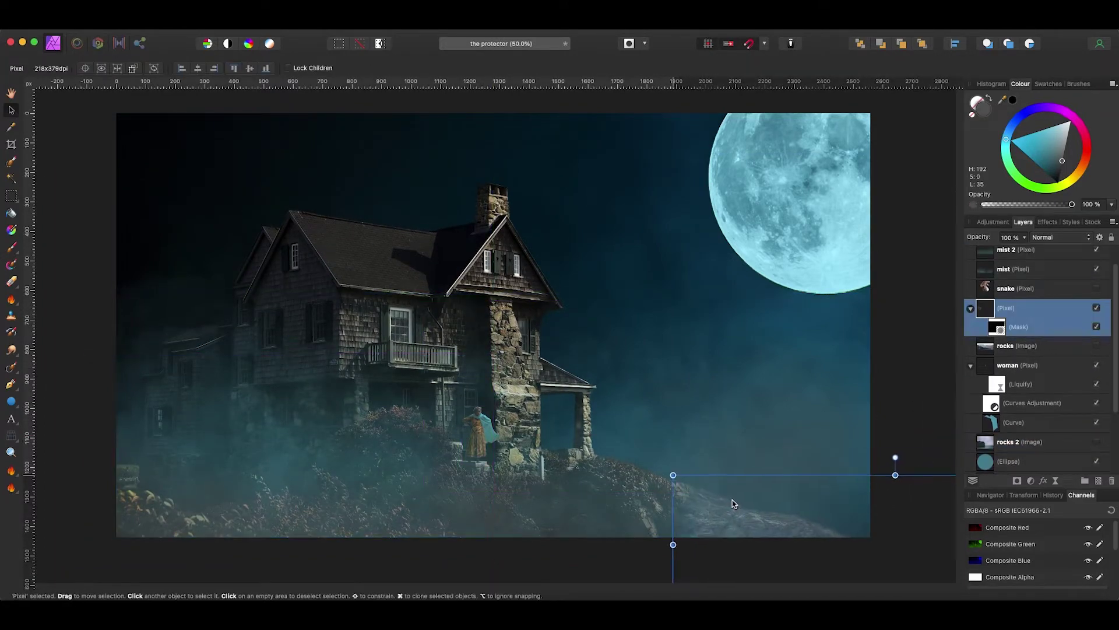
pyautogui.click(790, 369)
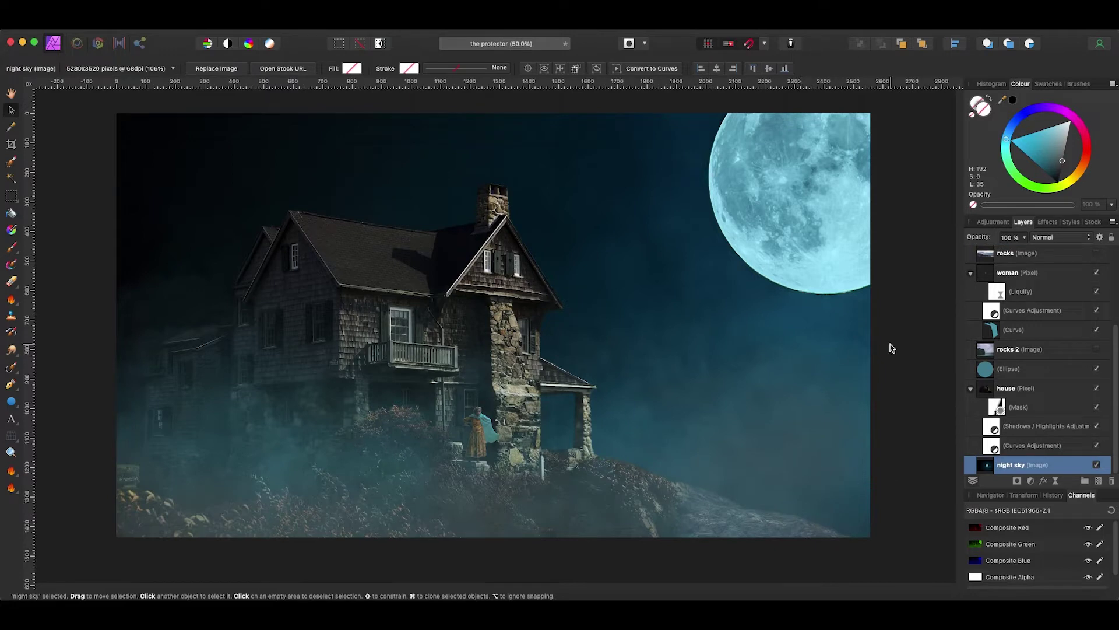
# Step: Paste the snake image beside the moon and place it below the rock group
pyautogui.hotkey('ctrl', 'v')
pyautogui.moveTo(507, 437); pyautogui.dragTo(737, 429)
pyautogui.rightClick(659, 373)
pyautogui.click(783, 431)
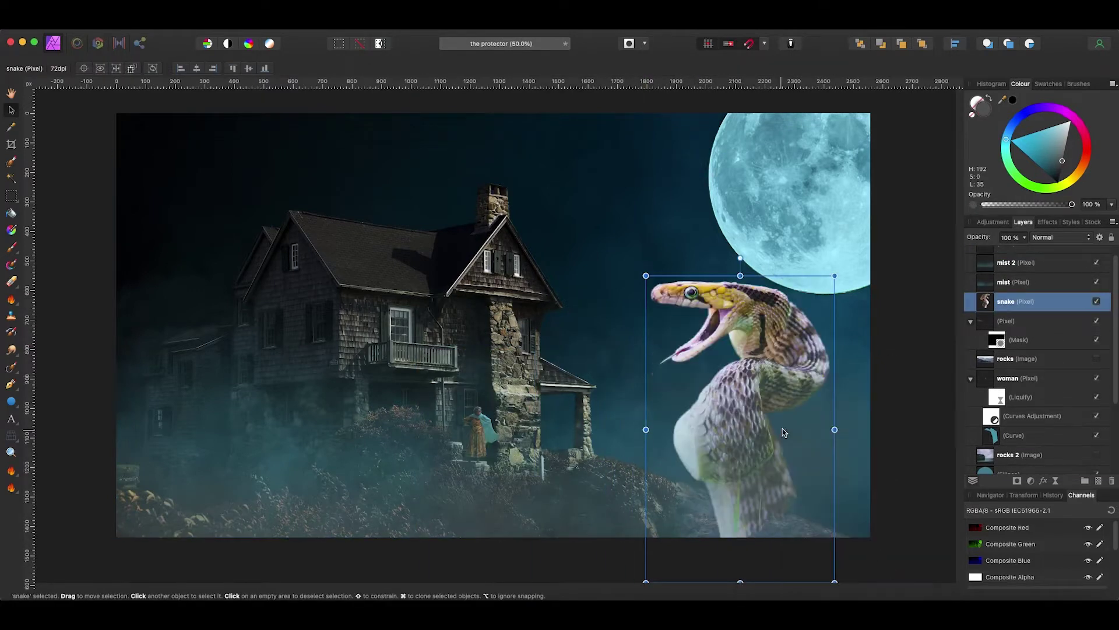
pyautogui.hotkey('ctrl', '[')
pyautogui.moveTo(781, 366); pyautogui.dragTo(817, 412)
pyautogui.moveTo(874, 320); pyautogui.dragTo(867, 302)
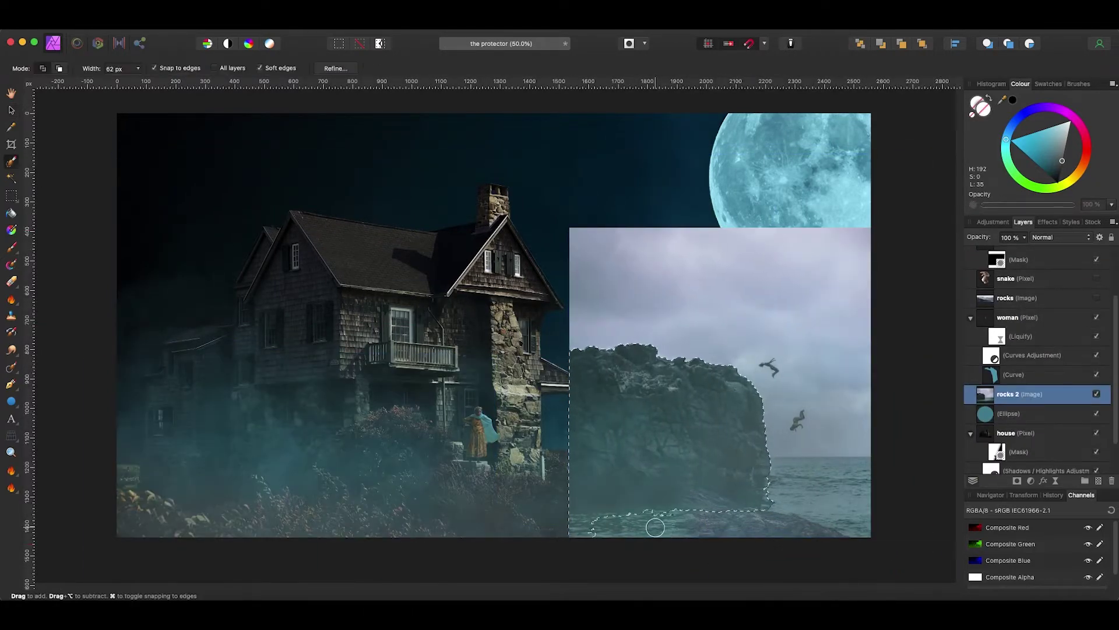
# Step: Show the snake layer and rotate it upright onto the rocks
pyautogui.press('super+alt+r')
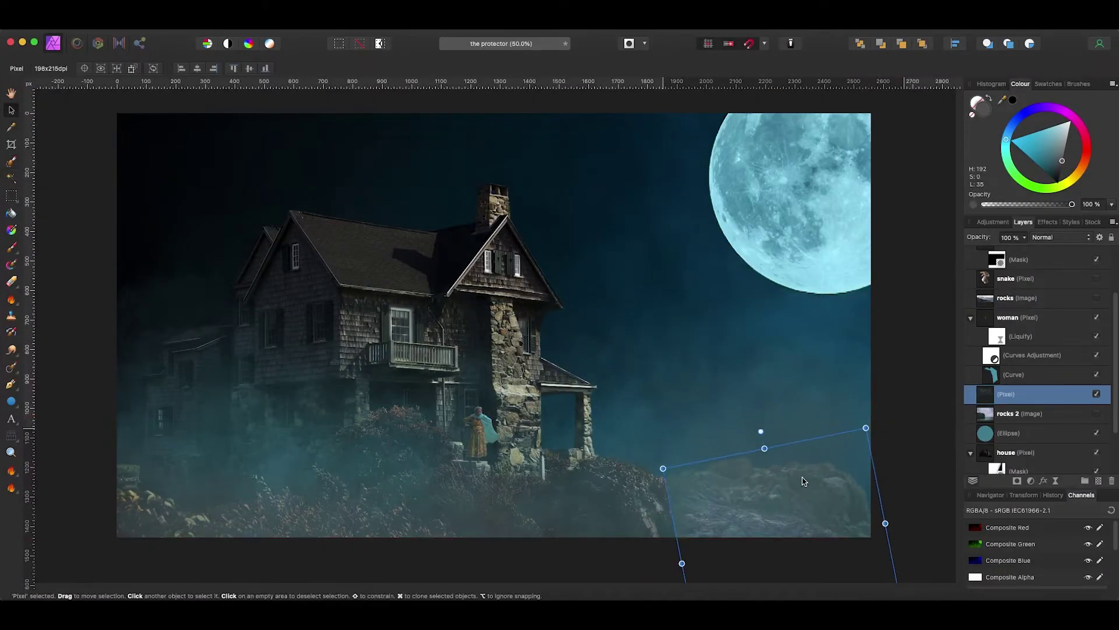
pyautogui.scroll(5, 1043, 350)
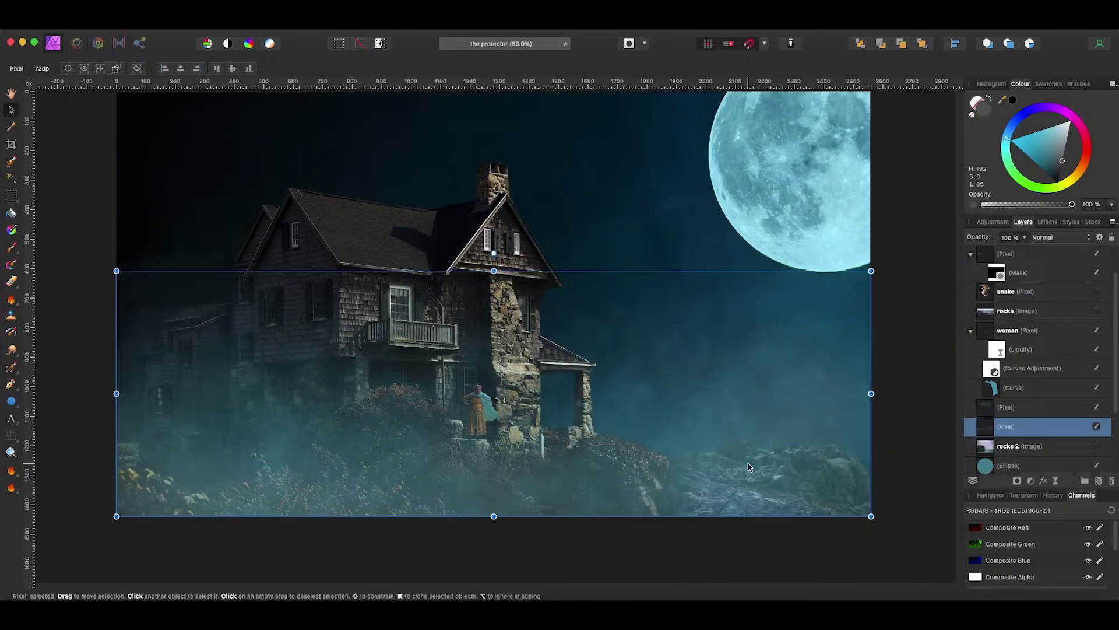
pyautogui.click(1096, 316)
pyautogui.moveTo(1014, 316); pyautogui.dragTo(1014, 419)
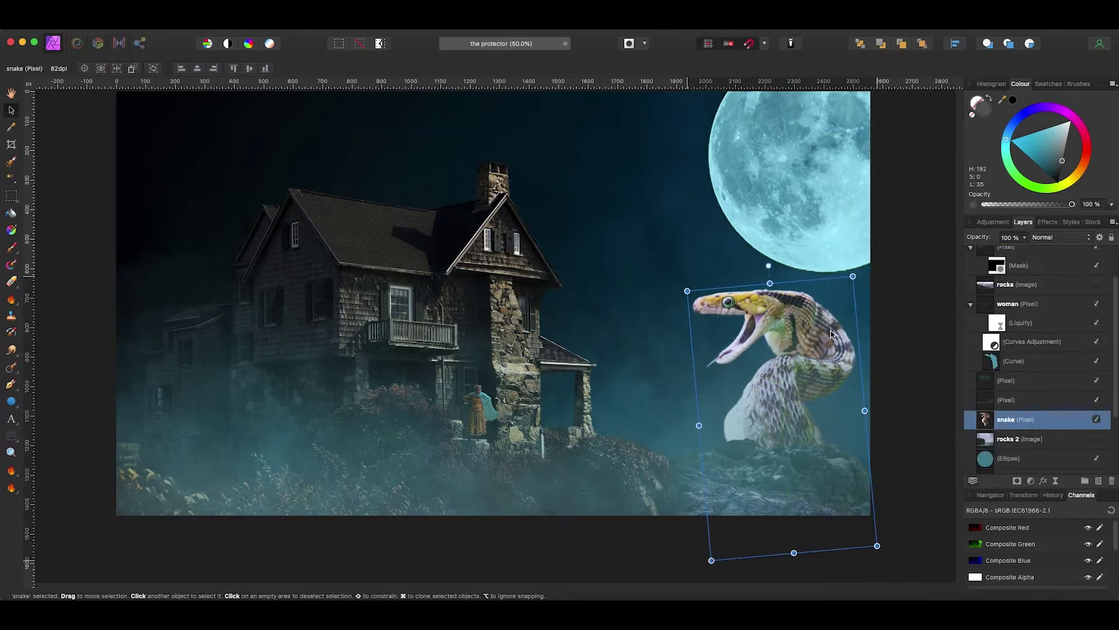
pyautogui.moveTo(869, 274); pyautogui.dragTo(852, 281)
pyautogui.moveTo(819, 321); pyautogui.dragTo(824, 320)
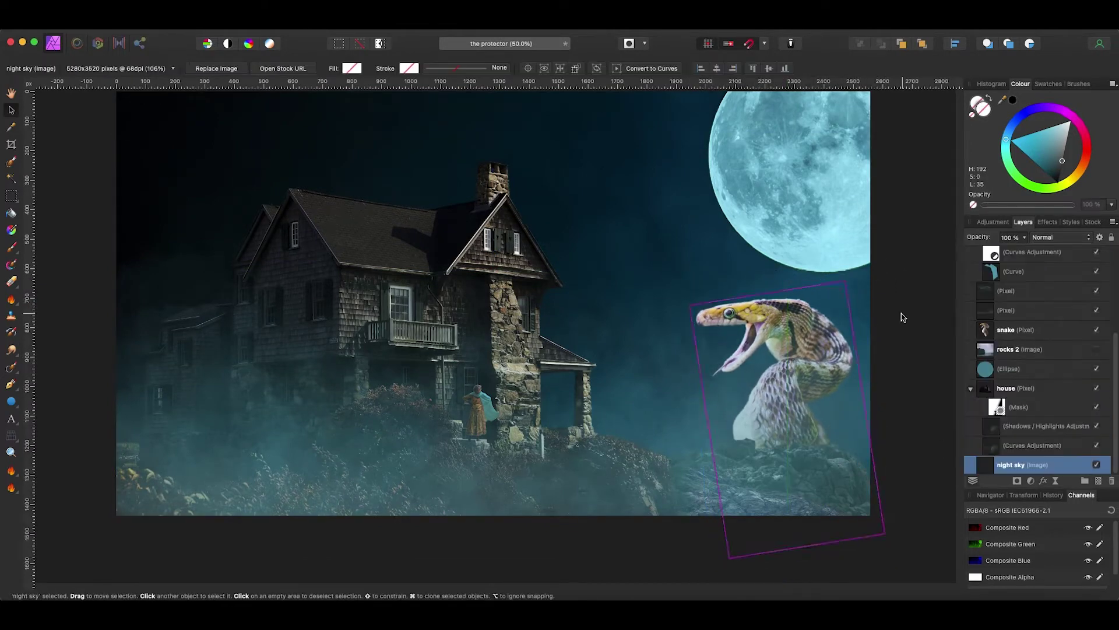
# Step: Add a Gradient Map to the snake with blue and teal stops sampled from the moon, at 31% opacity
pyautogui.click(1030, 480)
pyautogui.click(773, 542)
pyautogui.moveTo(867, 375); pyautogui.dragTo(765, 262)
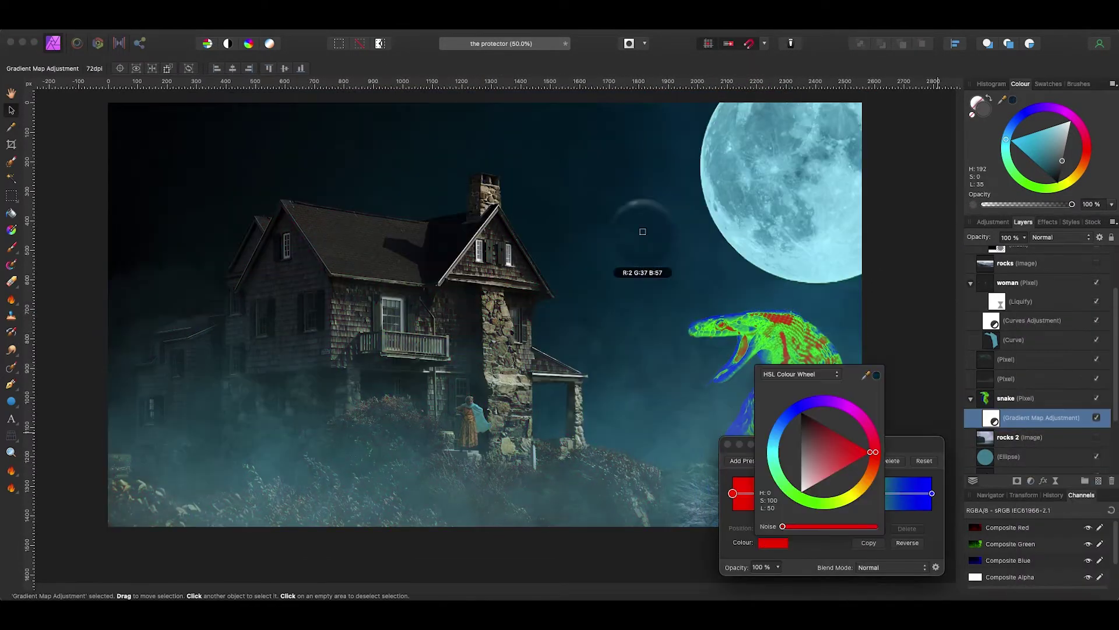
pyautogui.click(931, 493)
pyautogui.click(773, 542)
pyautogui.moveTo(866, 375); pyautogui.dragTo(830, 267)
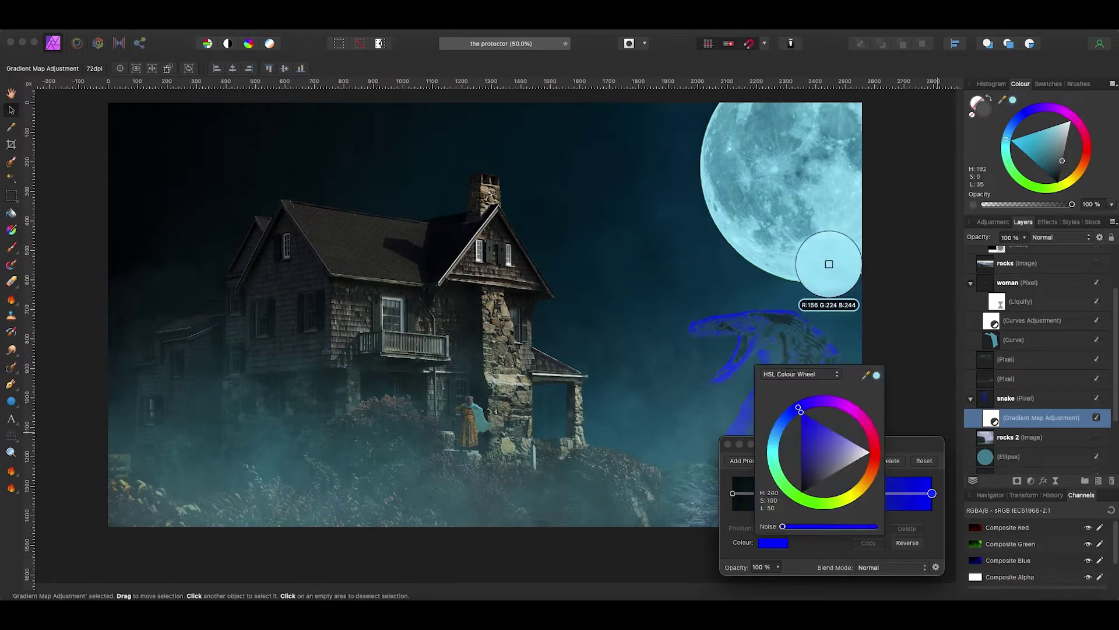
pyautogui.click(727, 444)
pyautogui.moveTo(1024, 237); pyautogui.dragTo(962, 255)
pyautogui.click(849, 318)
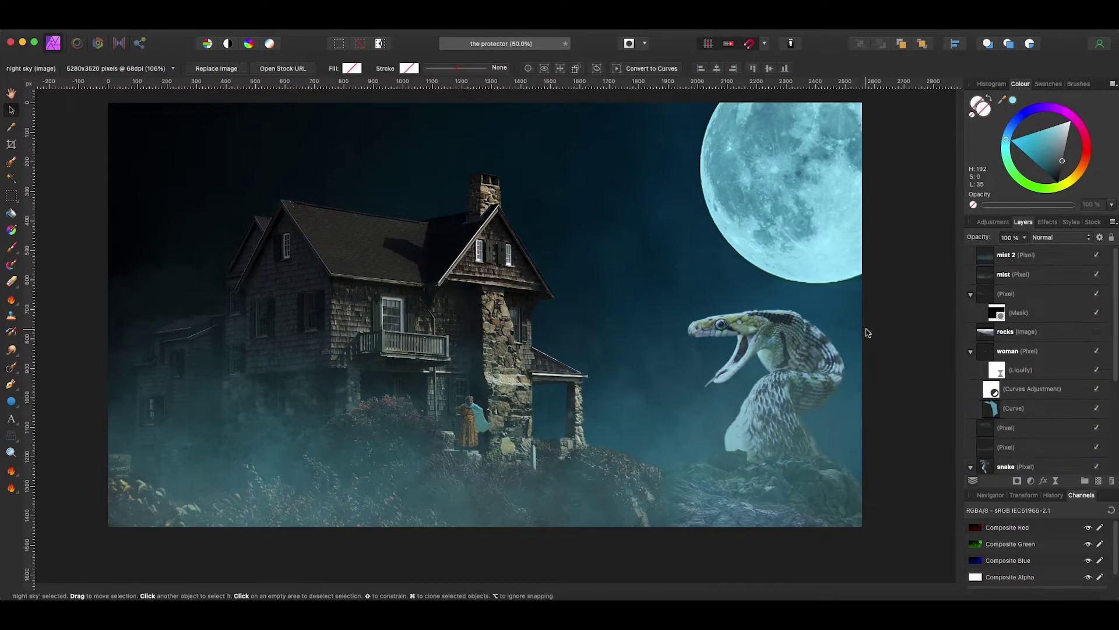
pyautogui.scroll(5, 849, 319)
pyautogui.scroll(2, 607, 309)
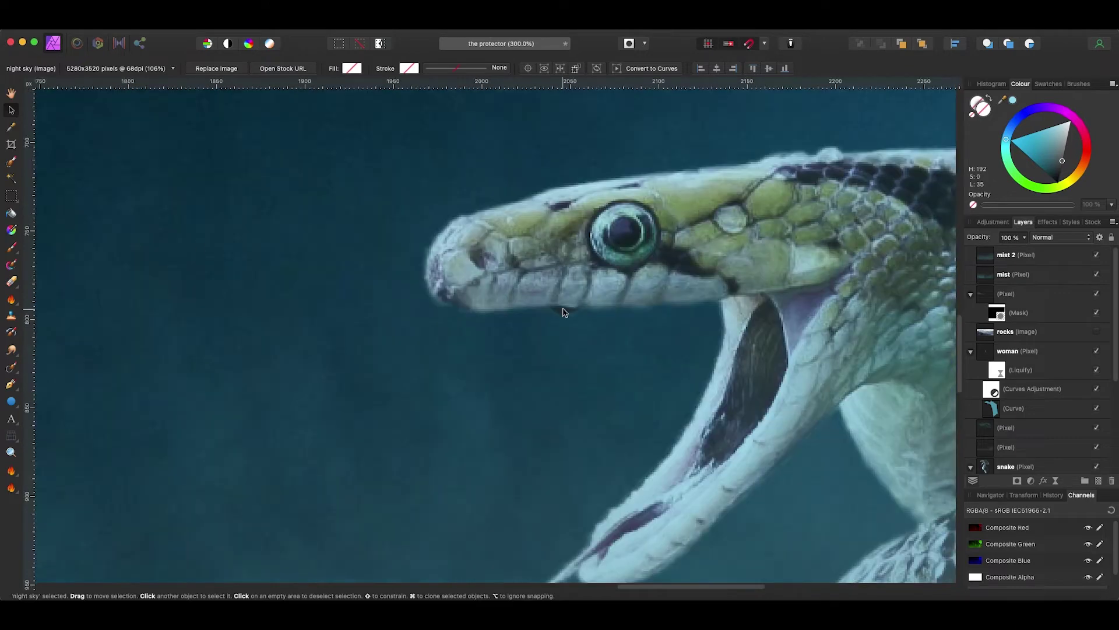
# Step: Draw the first fang with the Pen tool and fill it with the throat's pale colour
pyautogui.press('p')
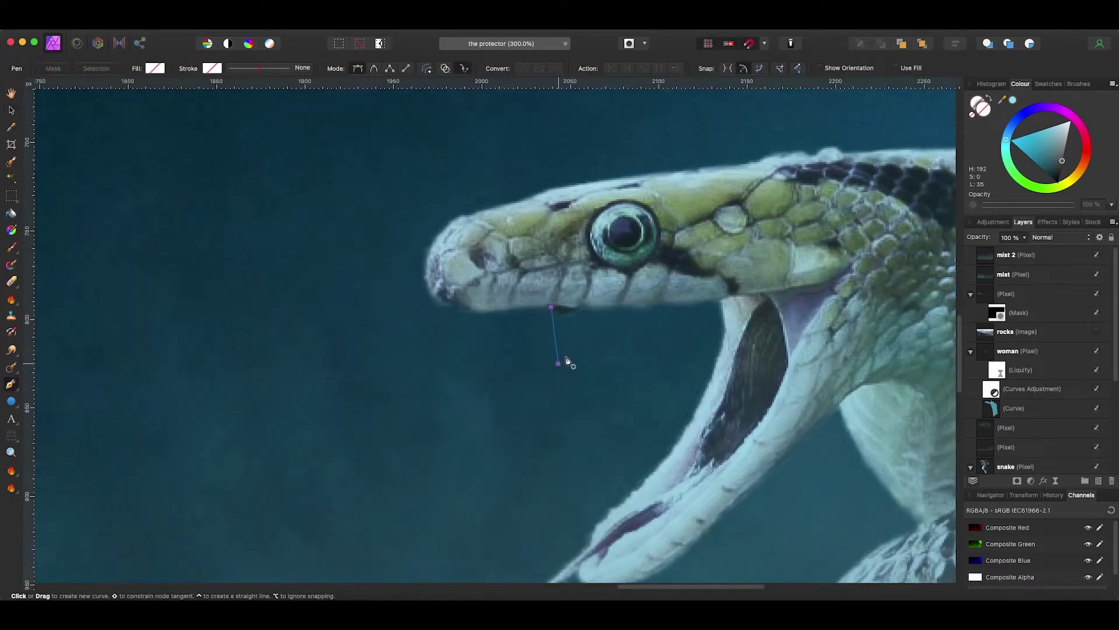
pyautogui.click(557, 364)
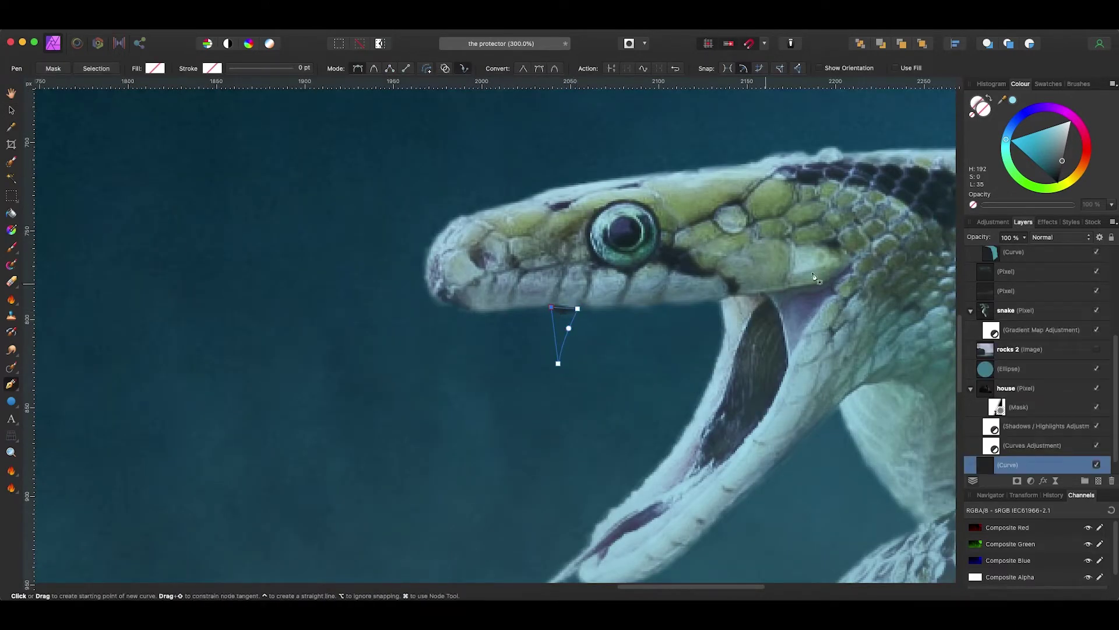
pyautogui.press('v')
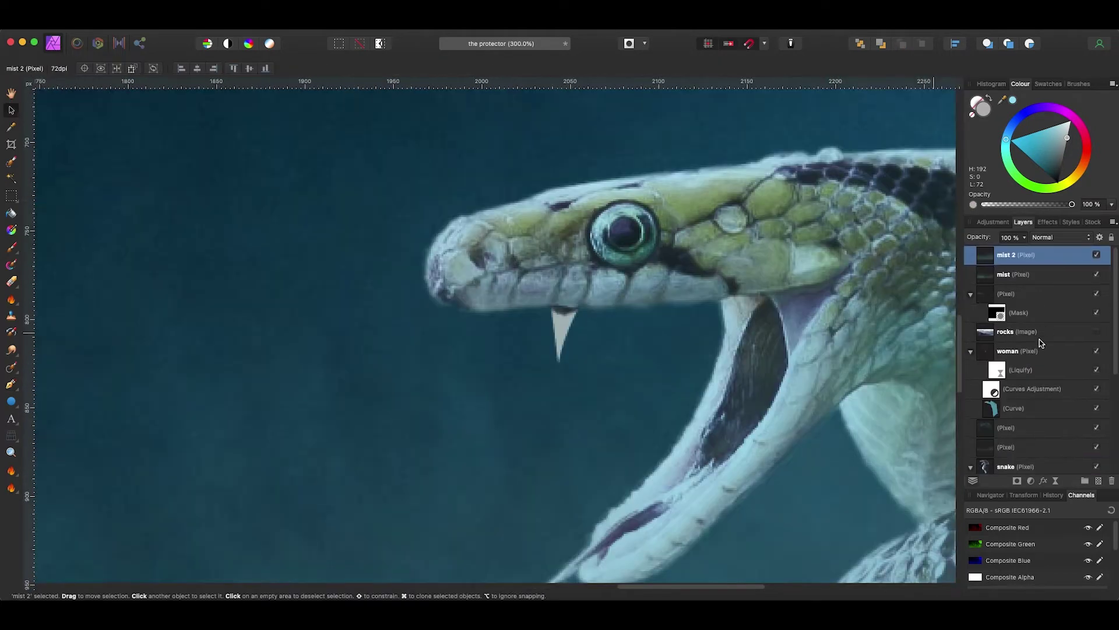
pyautogui.press('super+bracketright')
pyautogui.press('super+bracketright')
pyautogui.press('super+bracketright')
pyautogui.moveTo(1007, 101); pyautogui.dragTo(684, 445)
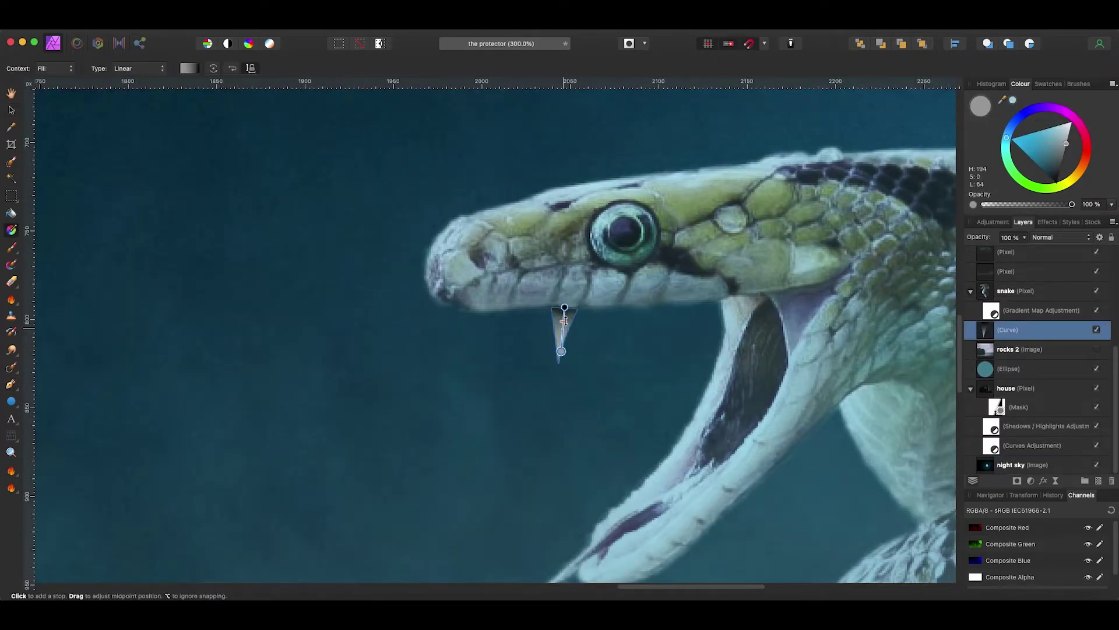
pyautogui.press('v')
pyautogui.click(487, 297)
# Step: Draw a second pen fang hanging under the upper jaw
pyautogui.press('p')
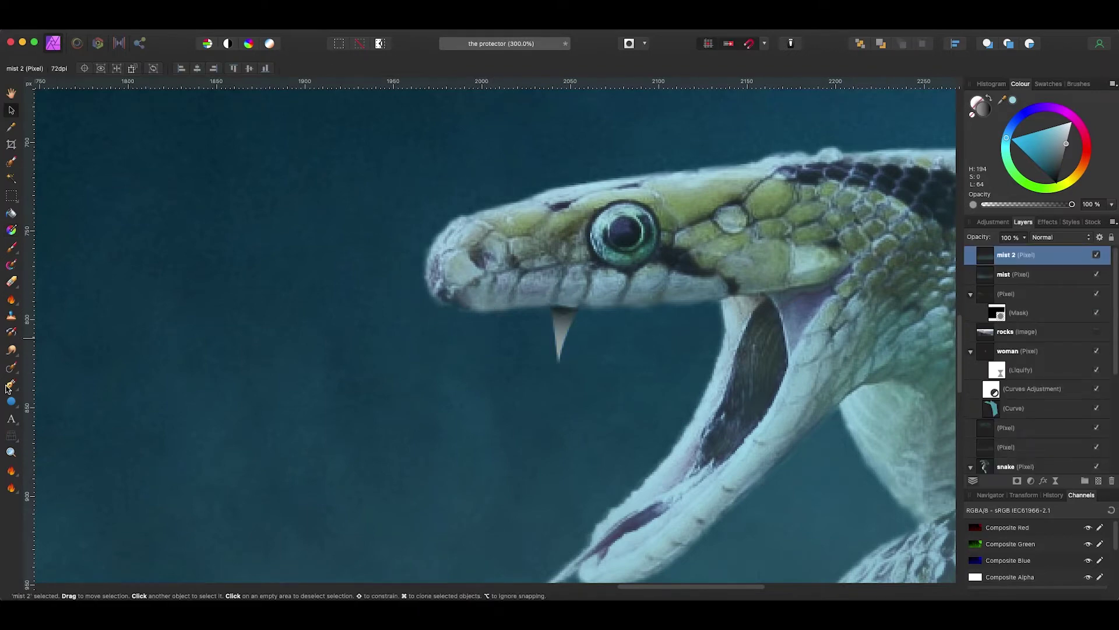
pyautogui.click(519, 307)
pyautogui.click(525, 336)
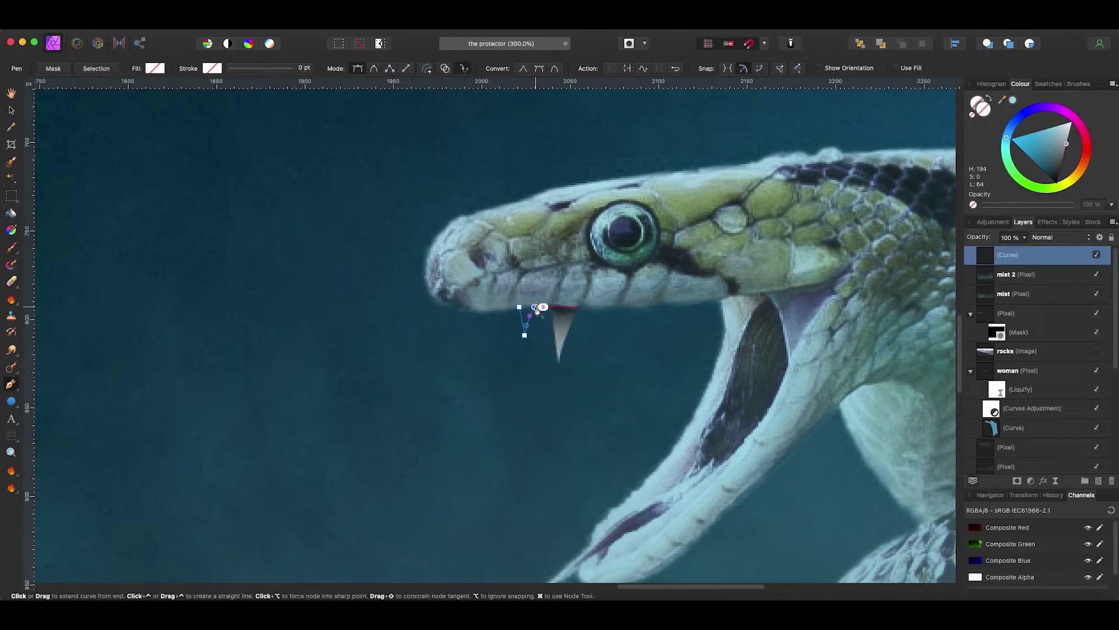
pyautogui.press('v')
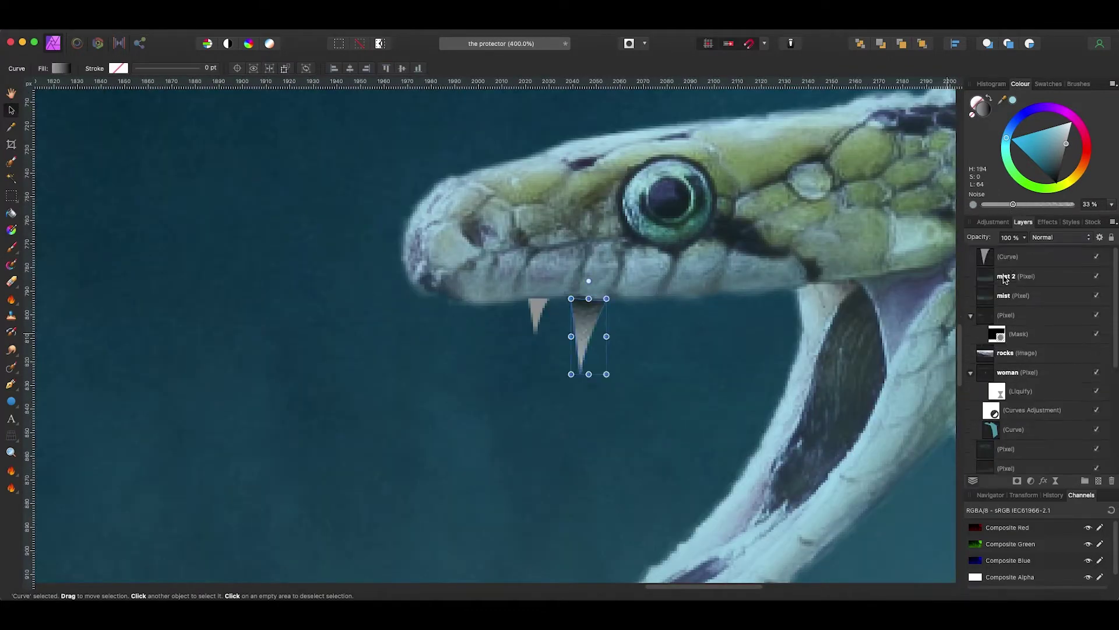
pyautogui.scroll(-3, 978, 320)
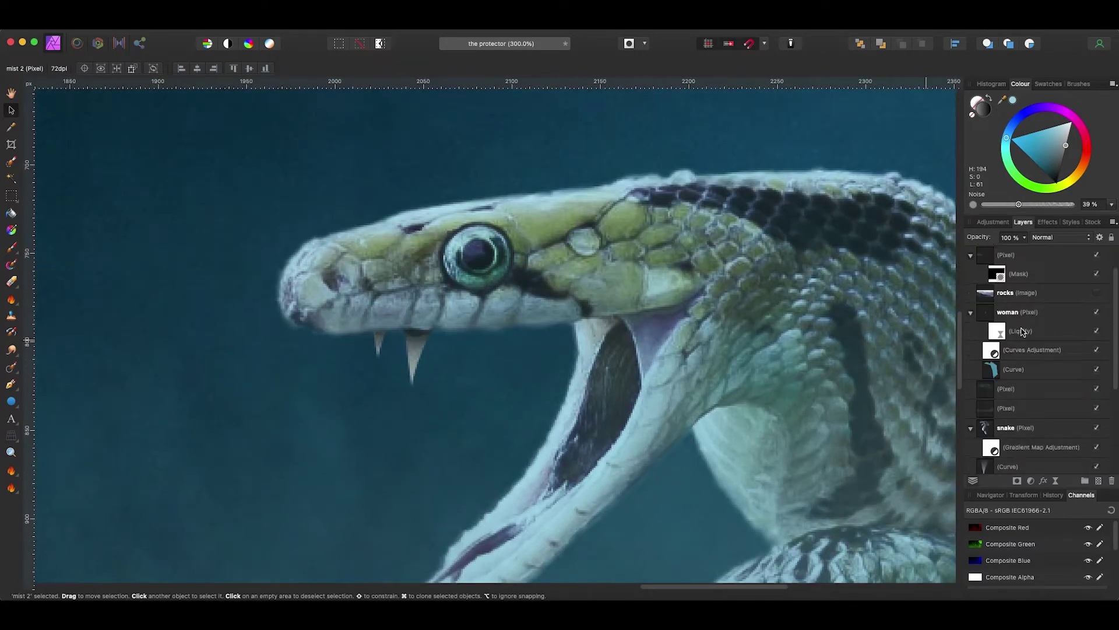
pyautogui.scroll(-3, 1022, 331)
pyautogui.moveTo(1020, 271); pyautogui.dragTo(1021, 303)
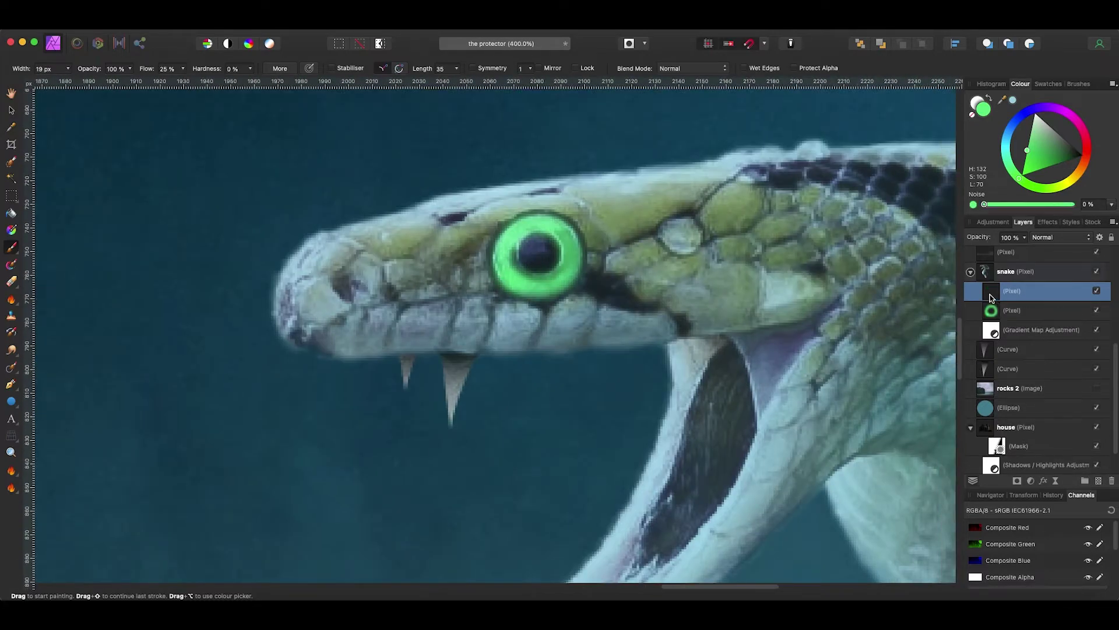
# Step: Browse brush categories, including Pressure Shader and Scratch Brushes by RetroSupply
pyautogui.scroll(-5, 1037, 175)
pyautogui.click(1038, 322)
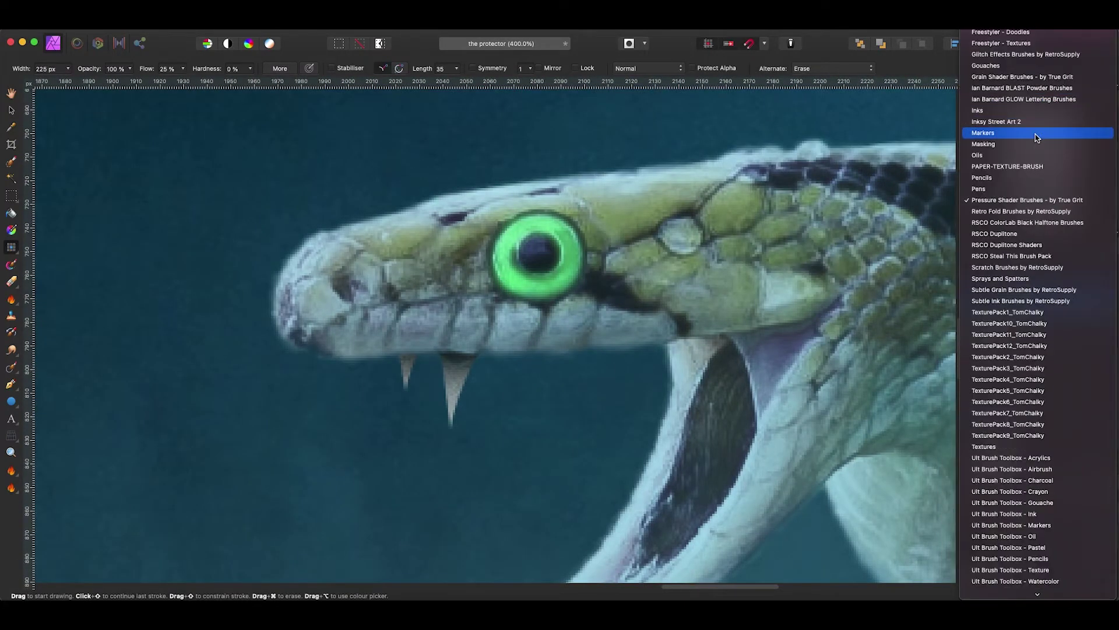
pyautogui.click(1041, 334)
pyautogui.click(1017, 289)
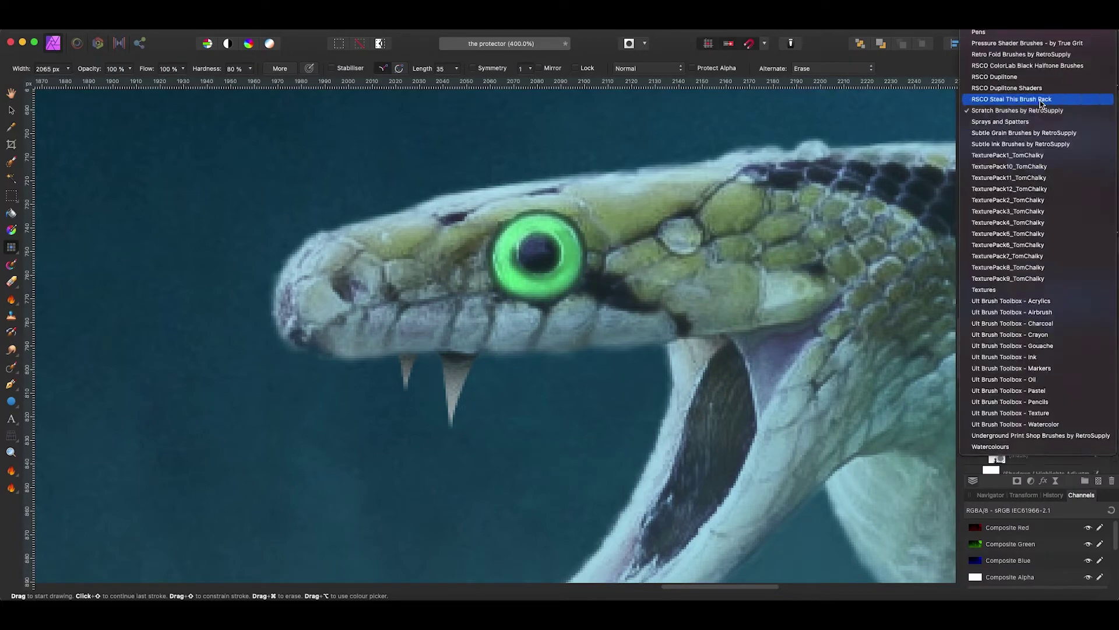
pyautogui.click(1010, 200)
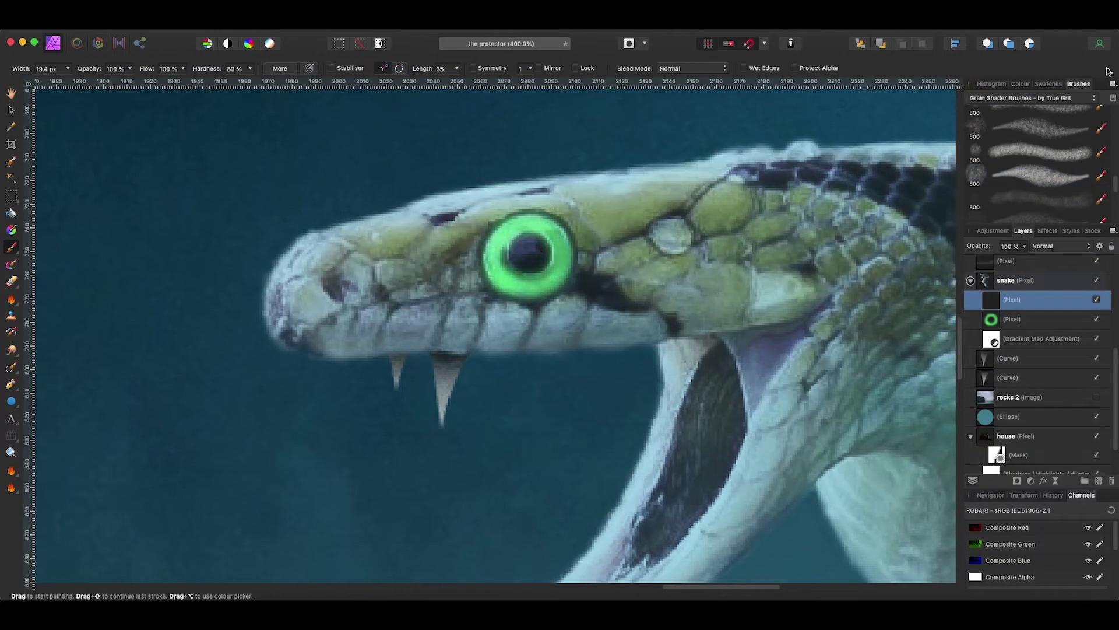
# Step: Raise the snake's gradient map opacity to 92%
pyautogui.scroll(-5, 419, 237)
pyautogui.scroll(-5, 420, 237)
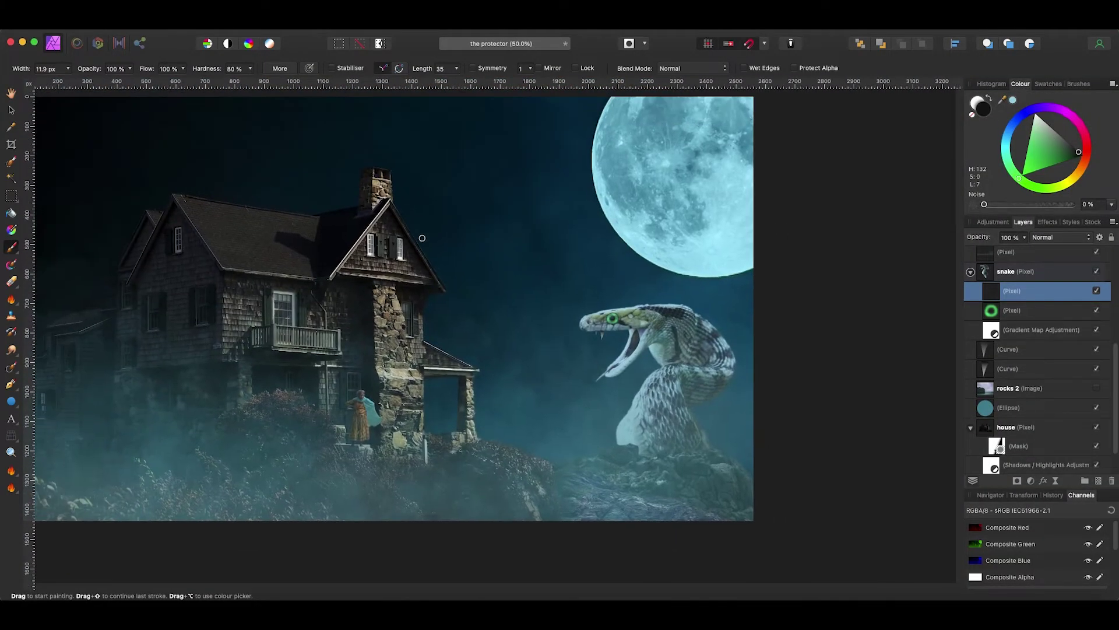
pyautogui.click(1040, 329)
pyautogui.click(1024, 237)
pyautogui.moveTo(1067, 250); pyautogui.dragTo(1057, 255)
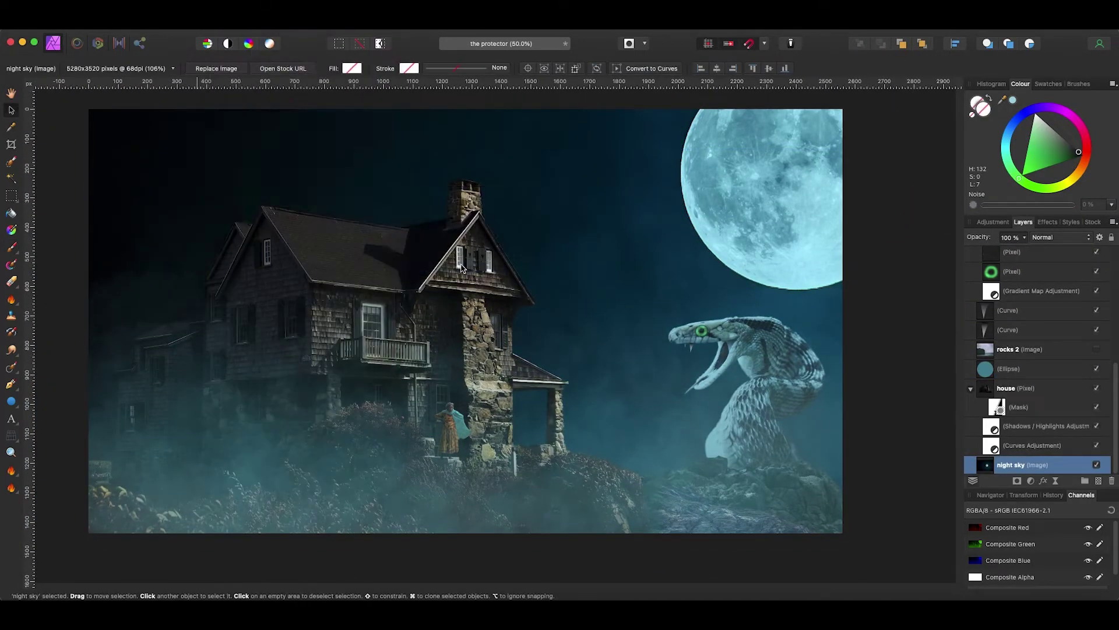
# Step: Add a Live Lighting filter to the night sky and aim its spotlight toward the upper right
pyautogui.click(303, 513)
pyautogui.moveTo(637, 229)
pyautogui.mouseDown()
pyautogui.moveTo(767, 219)
pyautogui.moveTo(944, 99)
pyautogui.mouseUp()
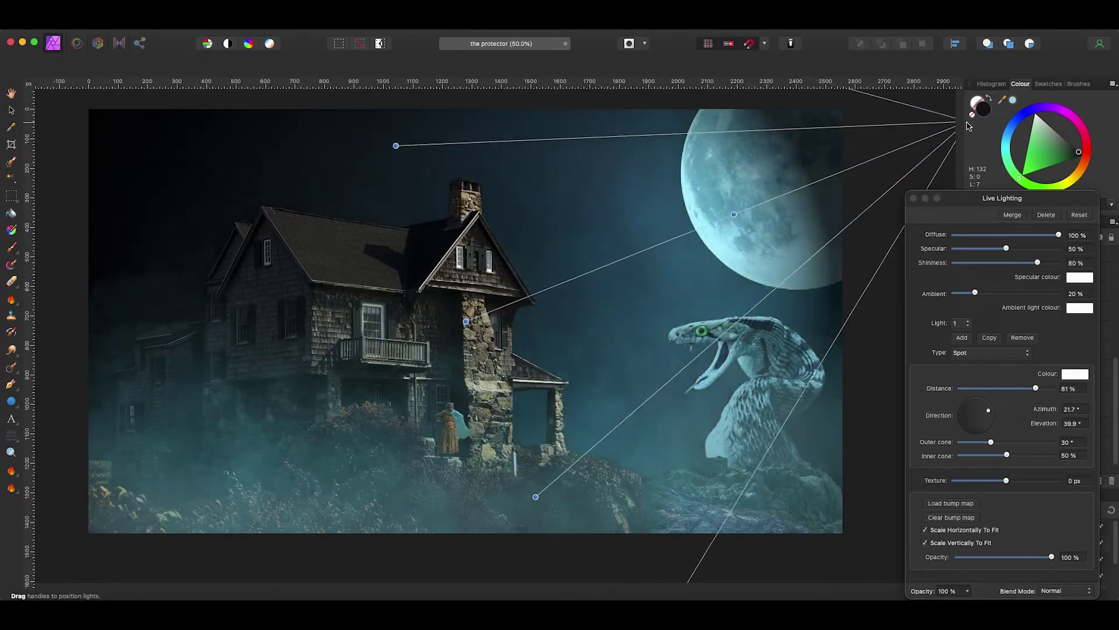
pyautogui.press('super+minus')
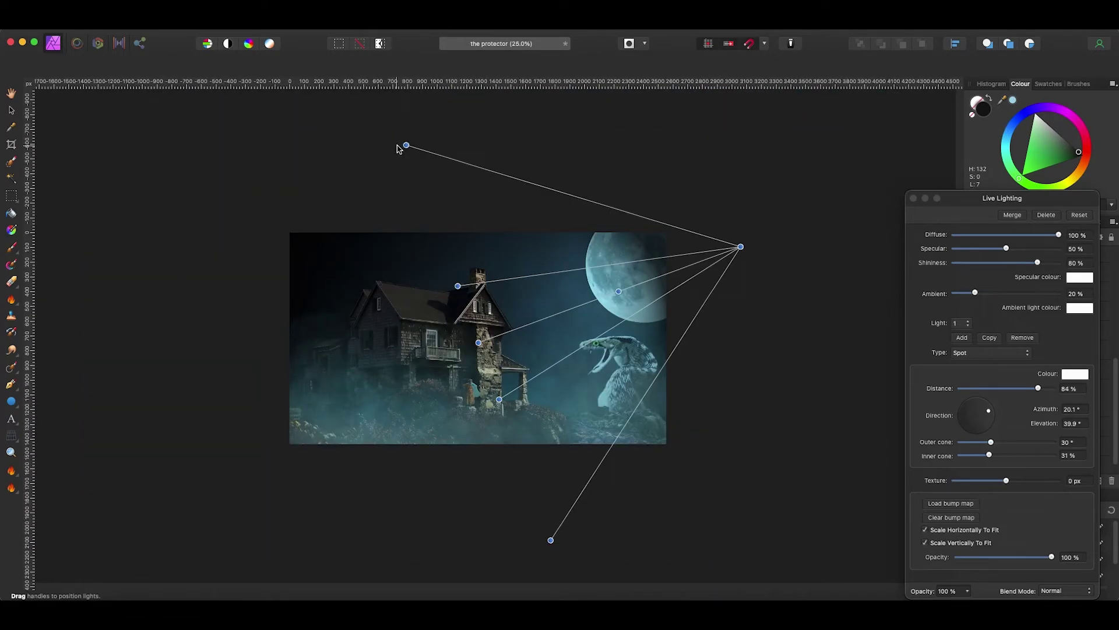
pyautogui.moveTo(740, 245); pyautogui.dragTo(836, 176)
pyautogui.moveTo(709, 237); pyautogui.dragTo(699, 249)
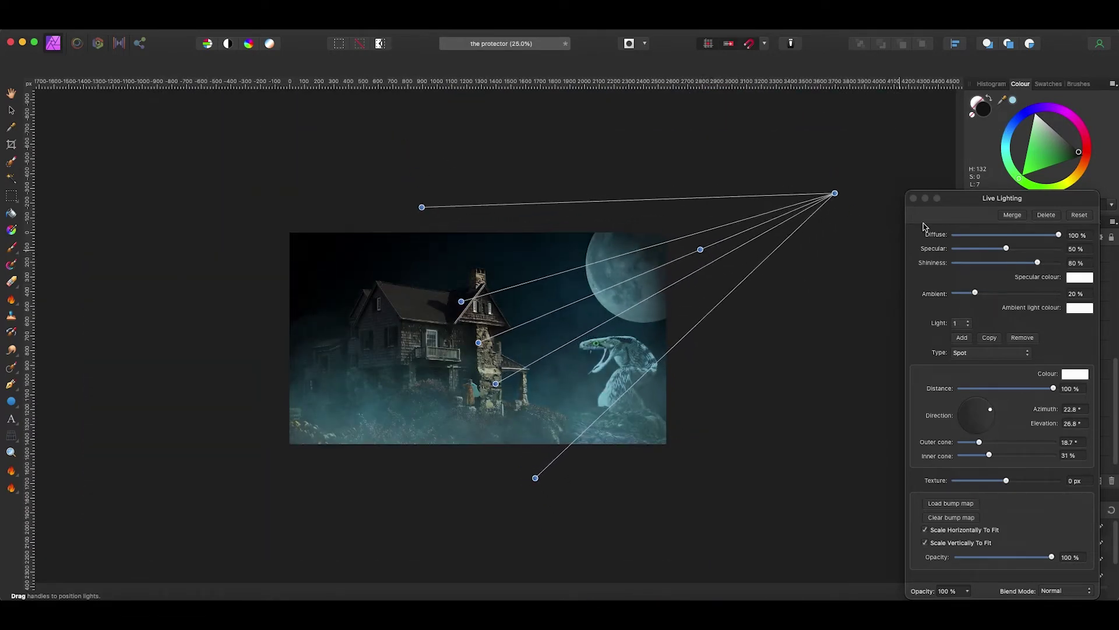
pyautogui.press('v')
# Step: Move the new pixel layer into the house group and paint faint teal mist beside the roof
pyautogui.moveTo(1005, 369); pyautogui.dragTo(1003, 456)
pyautogui.press('b')
pyautogui.keyDown('alt'); pyautogui.click(735, 262); pyautogui.keyUp('alt')
pyautogui.moveTo(507, 248); pyautogui.dragTo(527, 292)
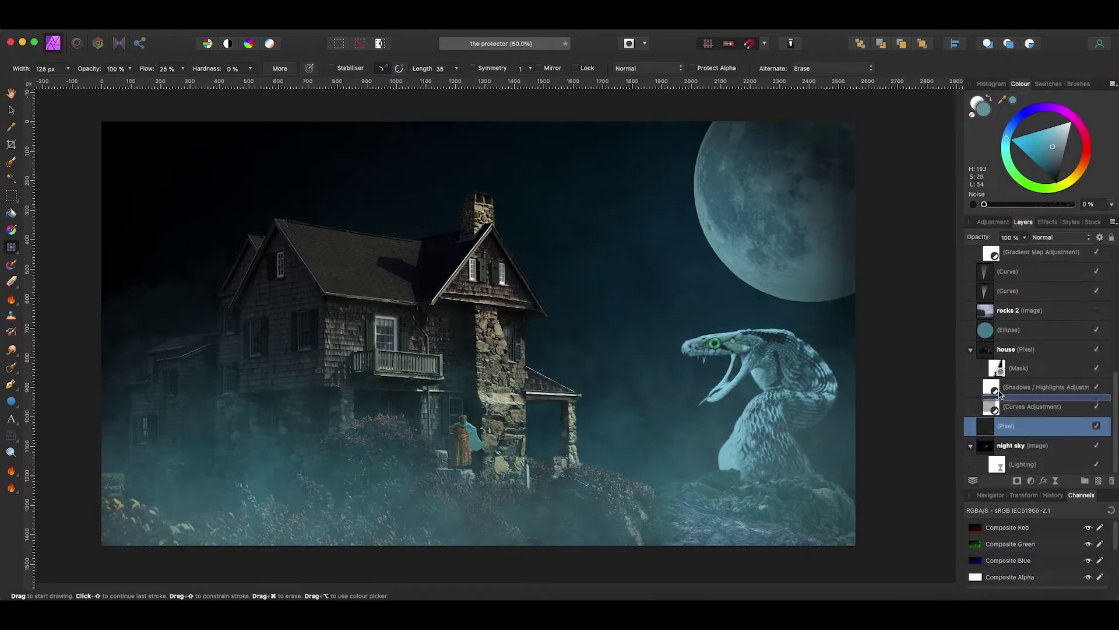
# Step: Lower the Paint Brush opacity to 17%
pyautogui.press('super+bracketright')
pyautogui.press('super+bracketright')
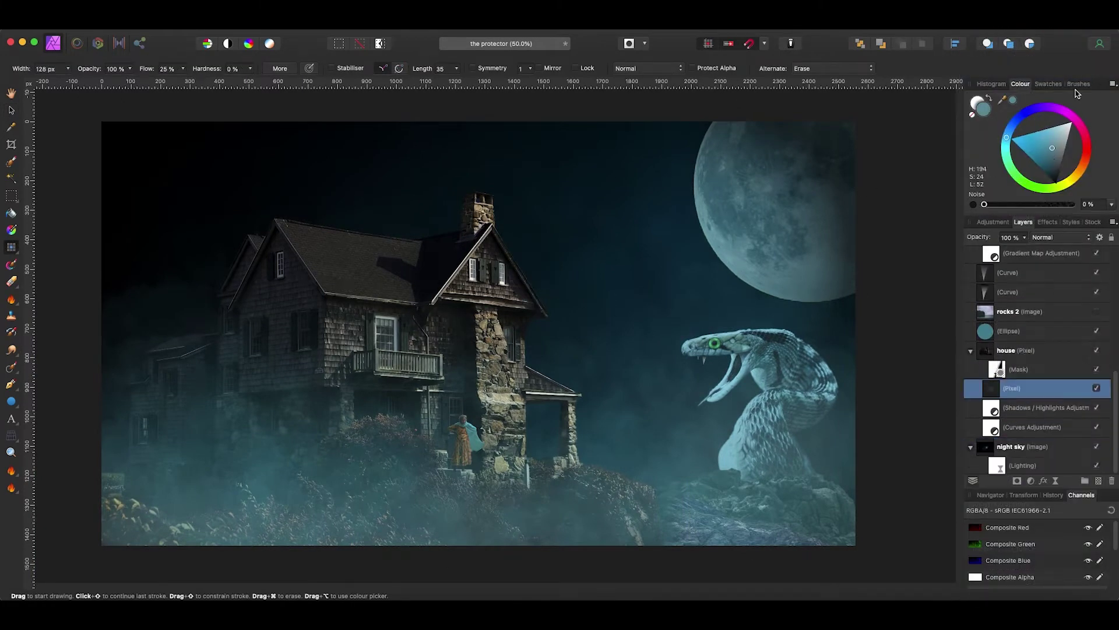
pyautogui.press('b')
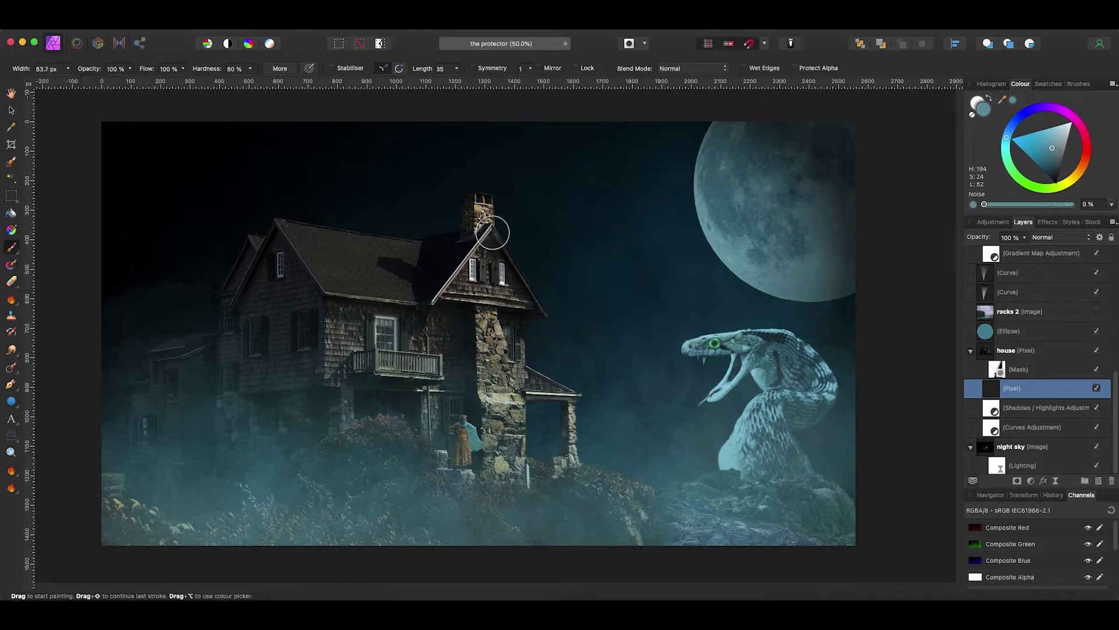
pyautogui.moveTo(130, 69); pyautogui.dragTo(111, 74)
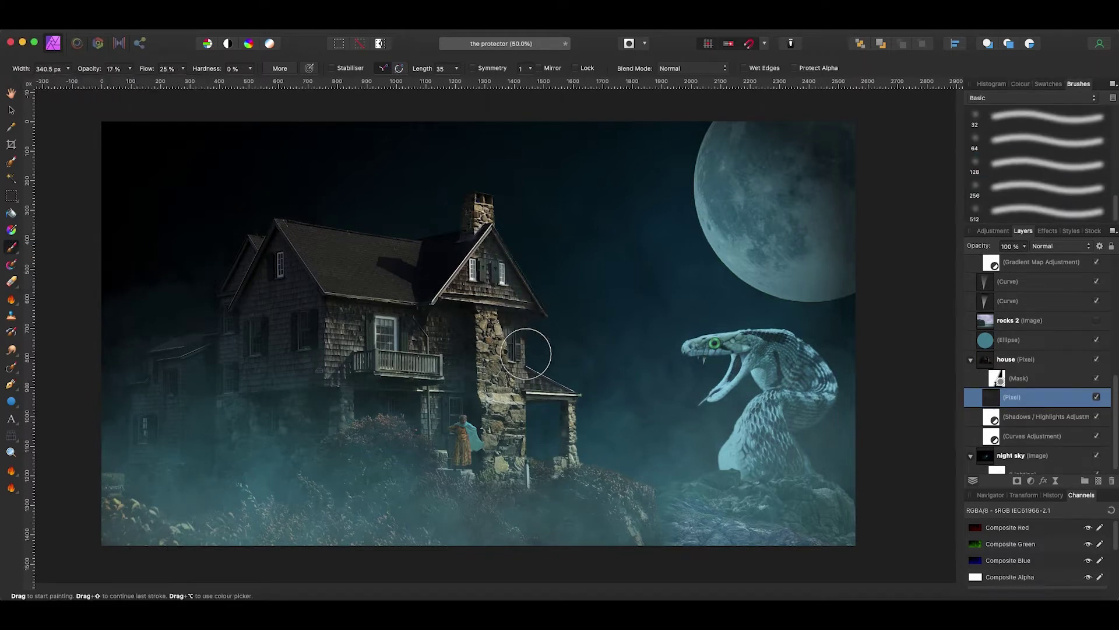
# Step: Return to the Move tool and select the snake layer
pyautogui.press('v')
pyautogui.click(554, 258)
pyautogui.scroll(-2, 554, 257)
pyautogui.click(216, 299)
pyautogui.click(789, 376)
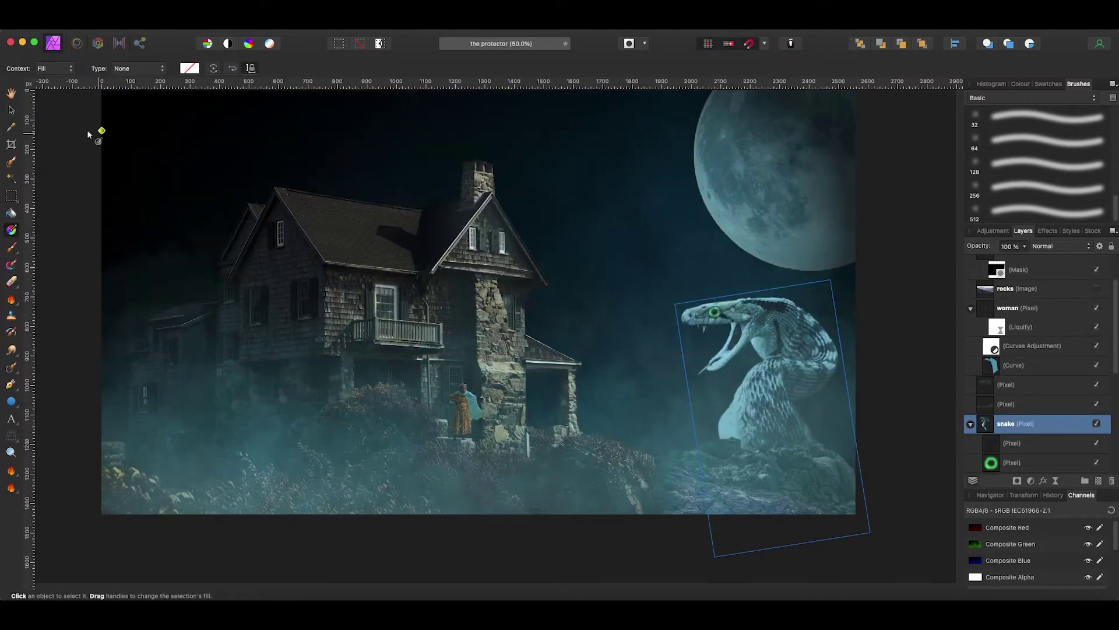
# Step: Move the Lighting layer below the rocks in the Layers panel
pyautogui.scroll(1, 758, 350)
pyautogui.scroll(-5, 1017, 329)
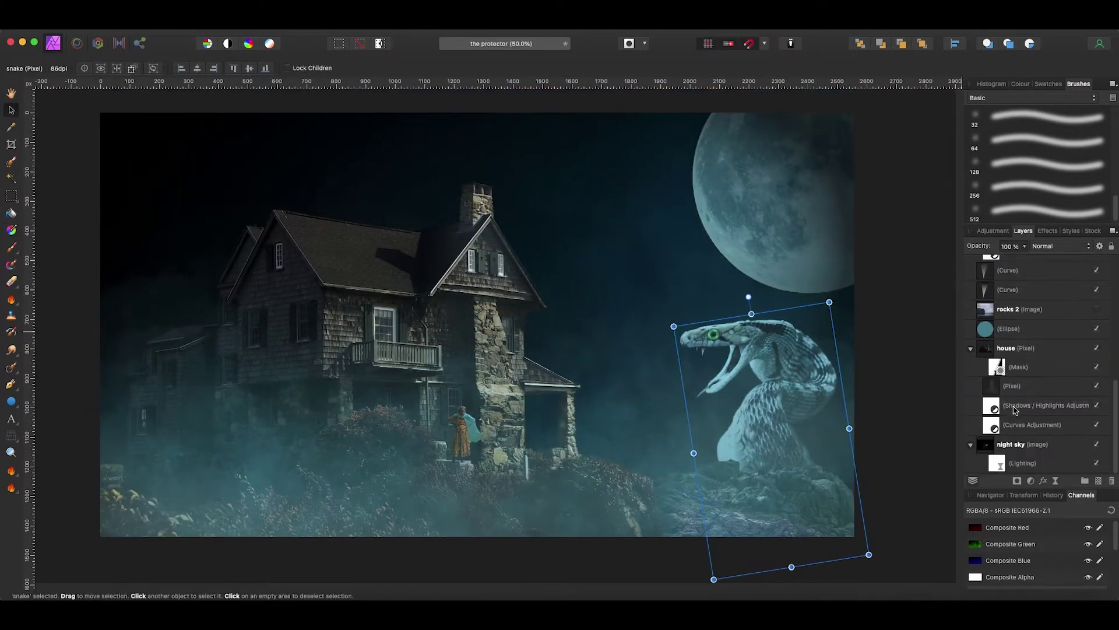
pyautogui.scroll(-3, 1027, 349)
pyautogui.scroll(5, 1028, 349)
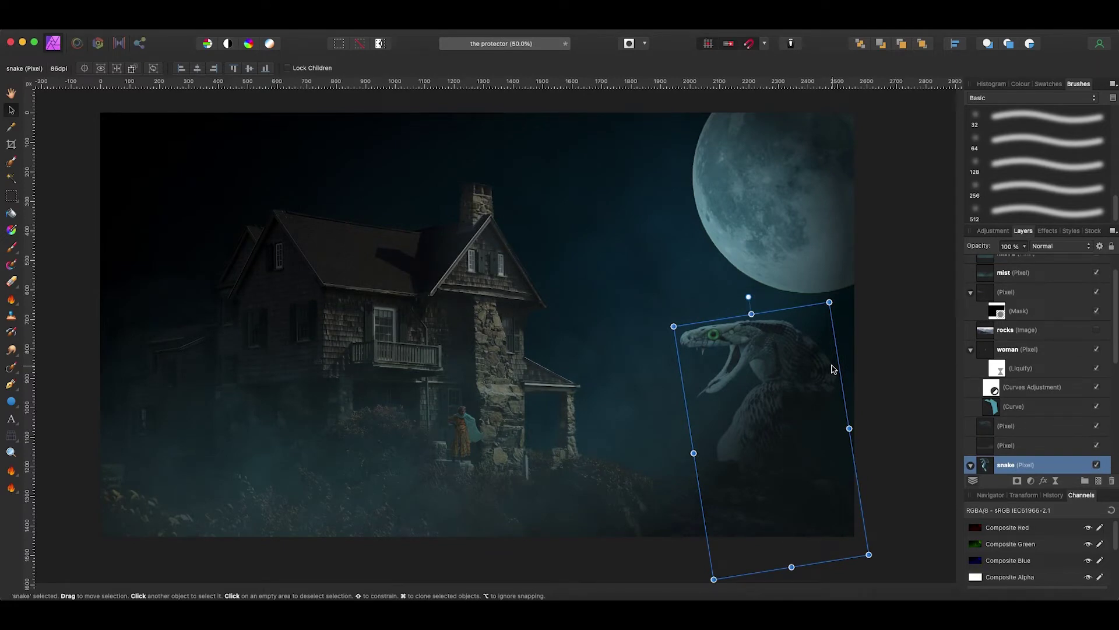
pyautogui.scroll(-2, 1026, 350)
pyautogui.moveTo(985, 297); pyautogui.dragTo(984, 308)
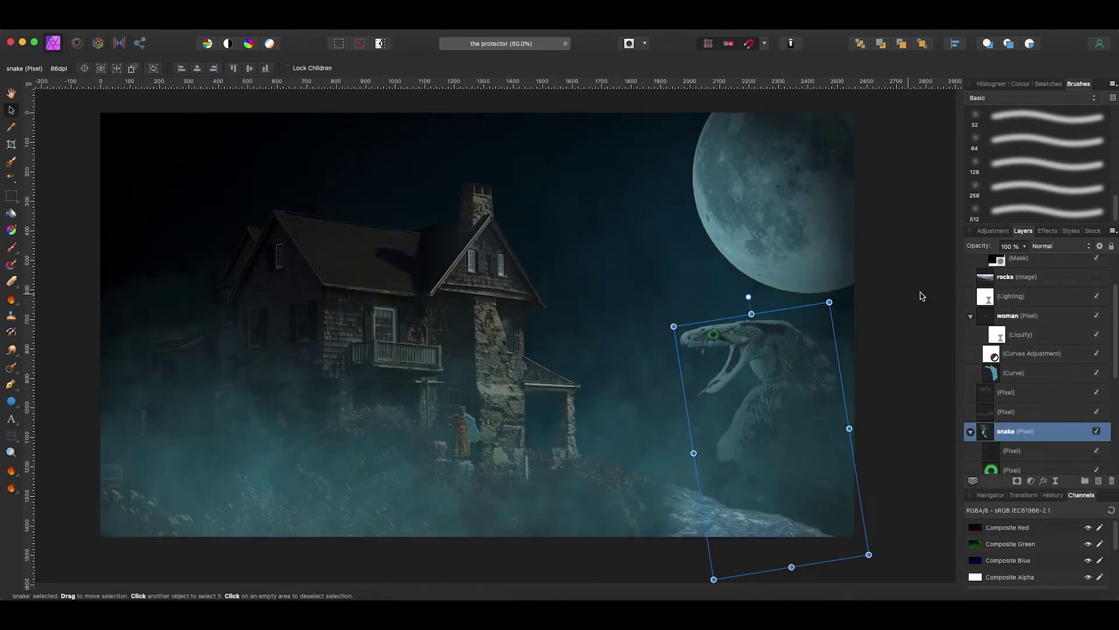
# Step: Re-aim the Live Lighting spotlight toward the house and return to 50% zoom
pyautogui.click(985, 296)
pyautogui.press('super+minus')
pyautogui.moveTo(870, 175); pyautogui.dragTo(740, 242)
pyautogui.moveTo(866, 195); pyautogui.dragTo(856, 186)
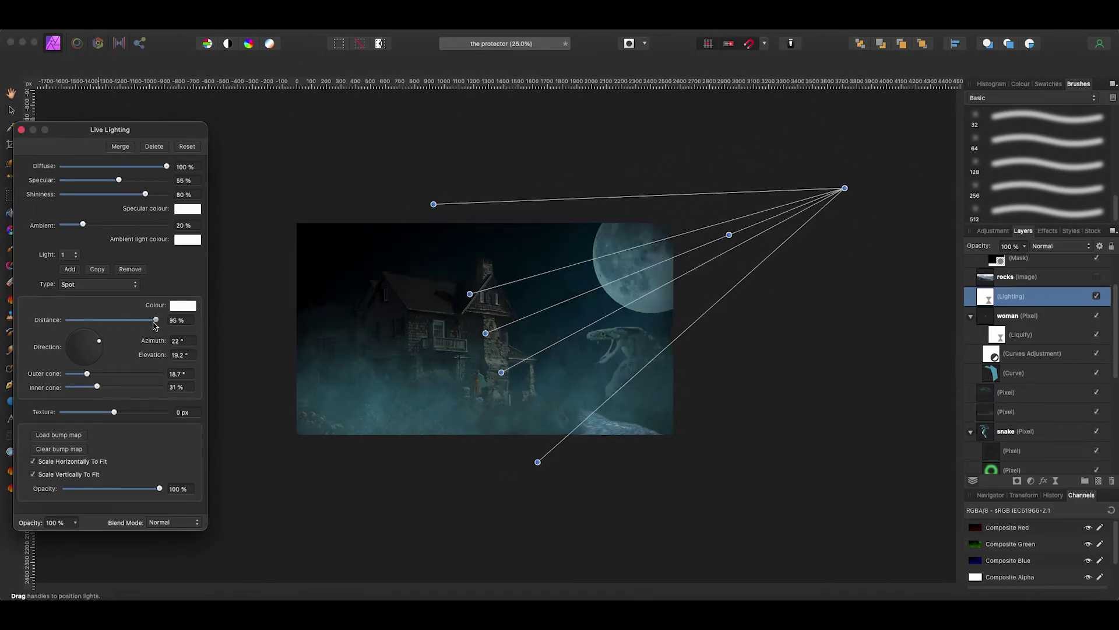
pyautogui.press('v')
pyautogui.press('super+plus')
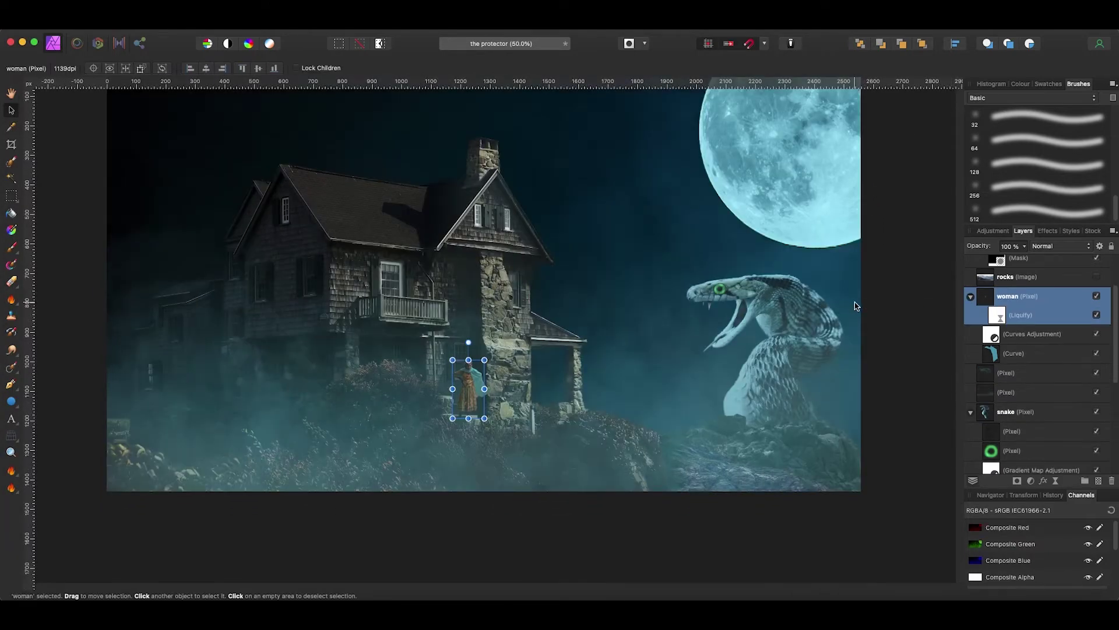
# Step: Add a Shadows / Highlights adjustment nested under the snake layer
pyautogui.hscroll(3, 703, 329)
pyautogui.click(1005, 431)
pyautogui.click(1030, 480)
pyautogui.click(1003, 507)
pyautogui.moveTo(1026, 464); pyautogui.dragTo(1005, 428)
pyautogui.moveTo(813, 526); pyautogui.dragTo(739, 526)
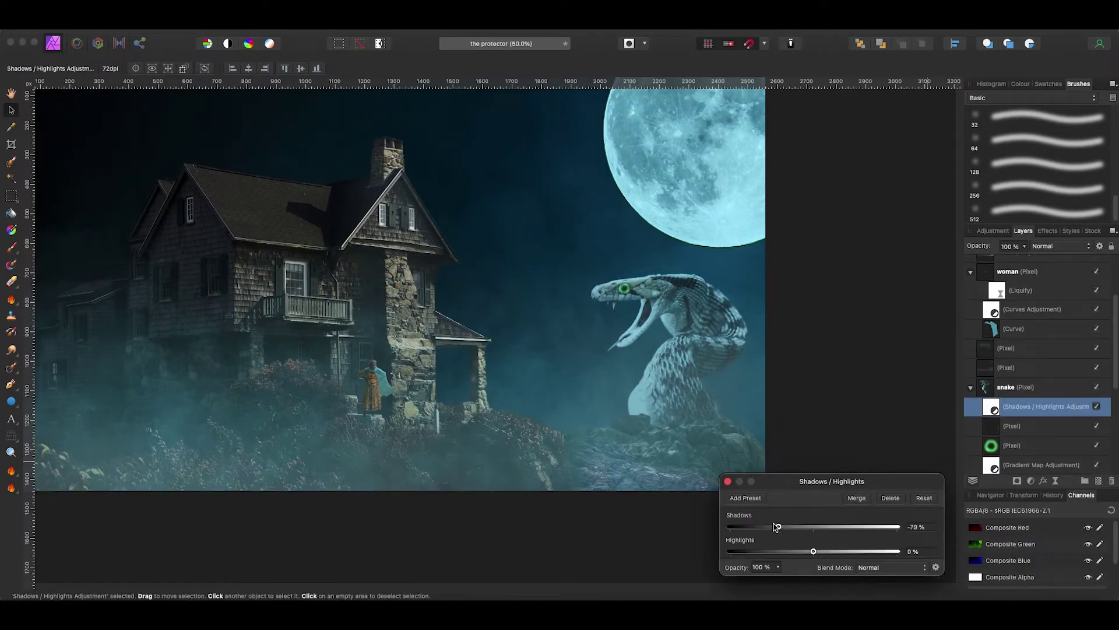
# Step: Darken the snake's shadows, then nest a Curves adjustment pulling its midtones down
pyautogui.moveTo(813, 551); pyautogui.dragTo(816, 553)
pyautogui.click(728, 481)
pyautogui.click(1031, 480)
pyautogui.click(991, 428)
pyautogui.moveTo(1000, 431)
pyautogui.mouseDown()
pyautogui.moveTo(1000, 410)
pyautogui.moveTo(1000, 448)
pyautogui.mouseUp()
pyautogui.moveTo(854, 394)
pyautogui.mouseDown()
pyautogui.moveTo(865, 424)
pyautogui.moveTo(857, 445)
pyautogui.moveTo(851, 417)
pyautogui.mouseUp()
pyautogui.click(728, 278)
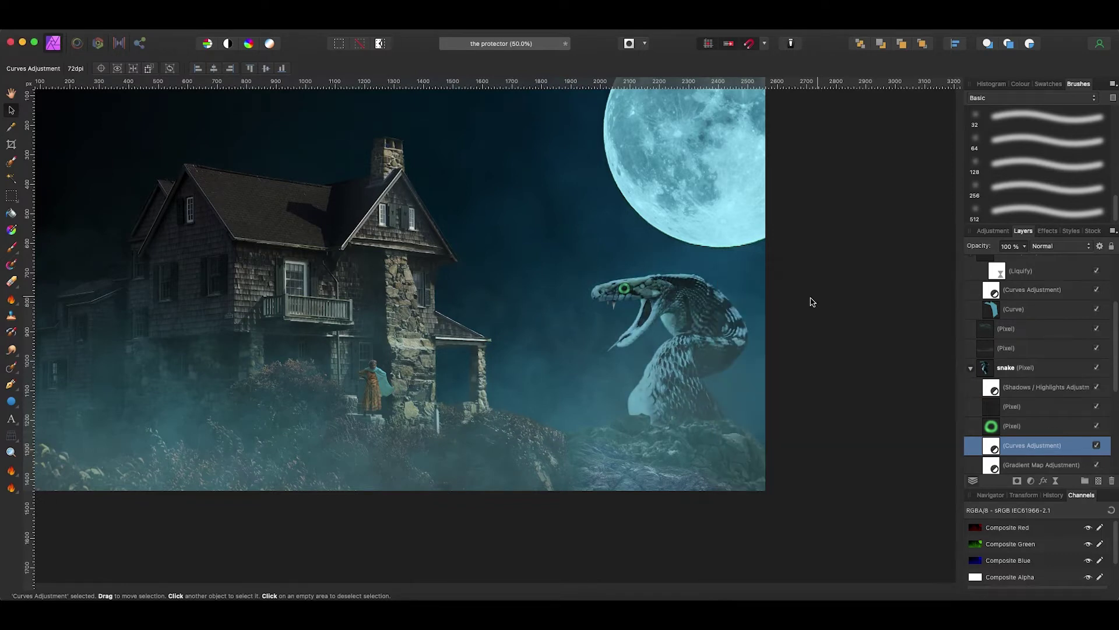
# Step: Move the ellipse from behind the house onto the house
pyautogui.hscroll(-3, 784, 311)
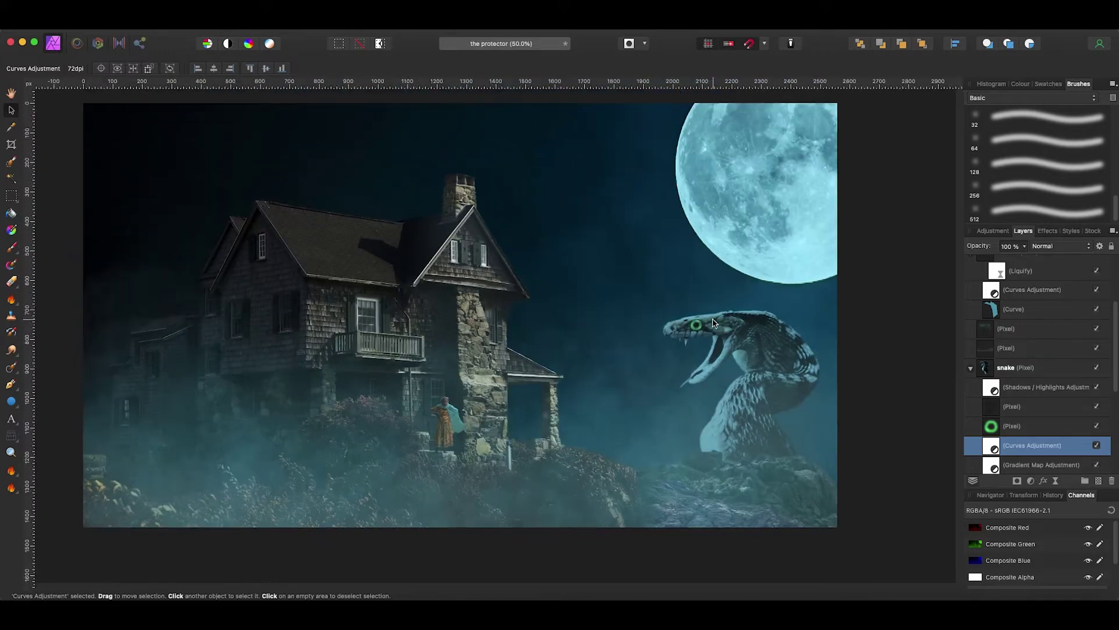
pyautogui.click(809, 263)
pyautogui.moveTo(809, 263); pyautogui.dragTo(320, 284)
# Step: Enlarge the house ellipse, set it to Normal, add Gaussian Blur and 25% opacity
pyautogui.moveTo(387, 350); pyautogui.dragTo(555, 490)
pyautogui.click(1060, 245)
pyautogui.click(1043, 481)
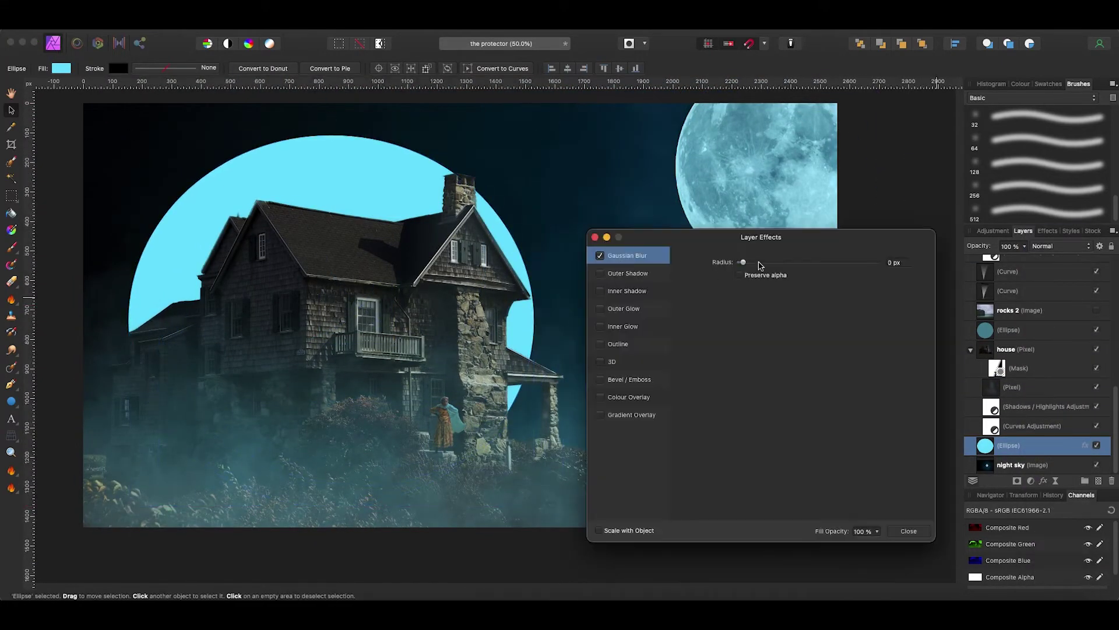
pyautogui.moveTo(740, 260); pyautogui.dragTo(892, 260)
pyautogui.click(911, 528)
pyautogui.press('2')
pyautogui.press('5')
# Step: Move the second ellipse behind the snake
pyautogui.hotkey('ctrl', '-')
pyautogui.hscroll(1, 408, 326)
pyautogui.click(218, 348)
pyautogui.hotkey('ctrl', '+')
pyautogui.click(1009, 445)
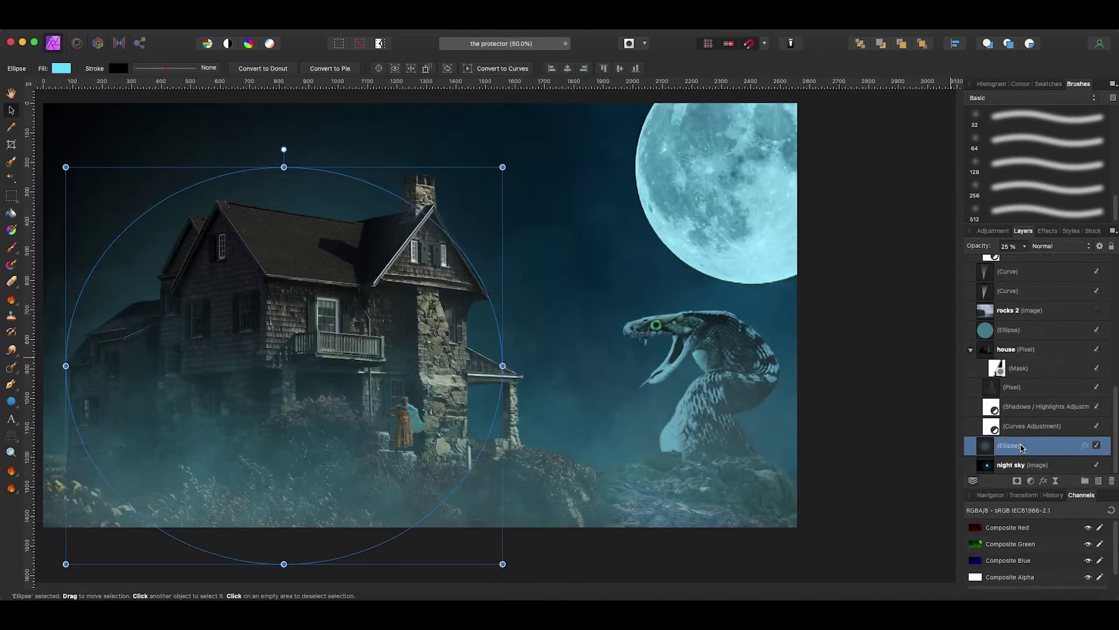
pyautogui.moveTo(349, 262); pyautogui.dragTo(754, 337)
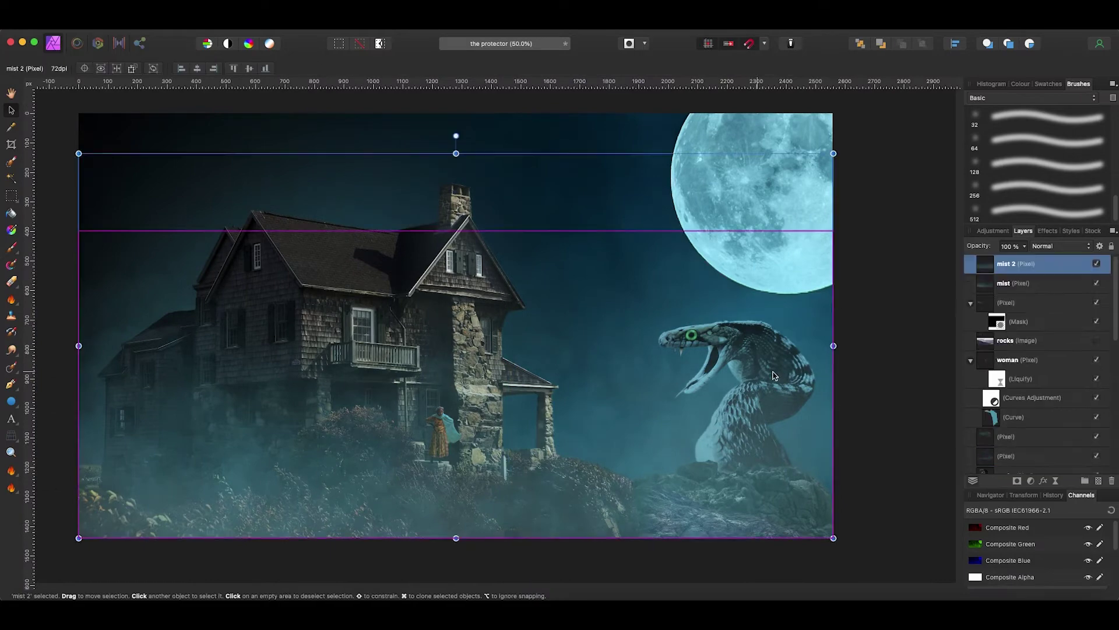
# Step: Blacken the snake copy with a Curves adjustment and shift it left
pyautogui.click(1025, 294)
pyautogui.click(1031, 480)
pyautogui.moveTo(834, 408); pyautogui.dragTo(833, 513)
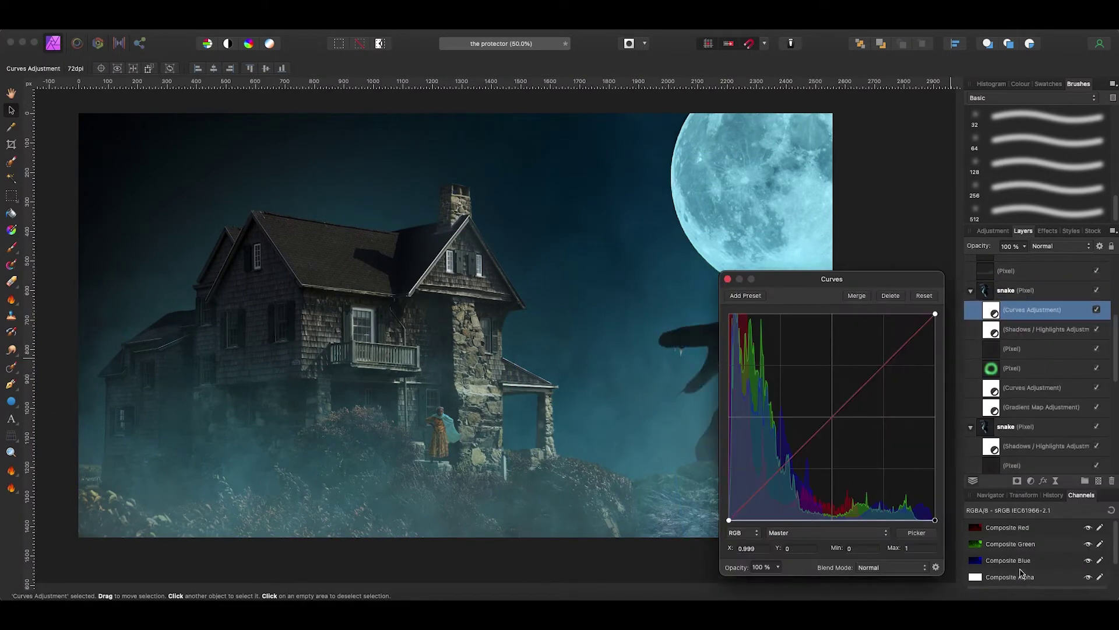
pyautogui.click(727, 278)
pyautogui.moveTo(770, 378); pyautogui.dragTo(612, 375)
# Step: Make the snake silhouette Soft Light, blurred 7.1 px, over the house at 72% opacity
pyautogui.click(1060, 246)
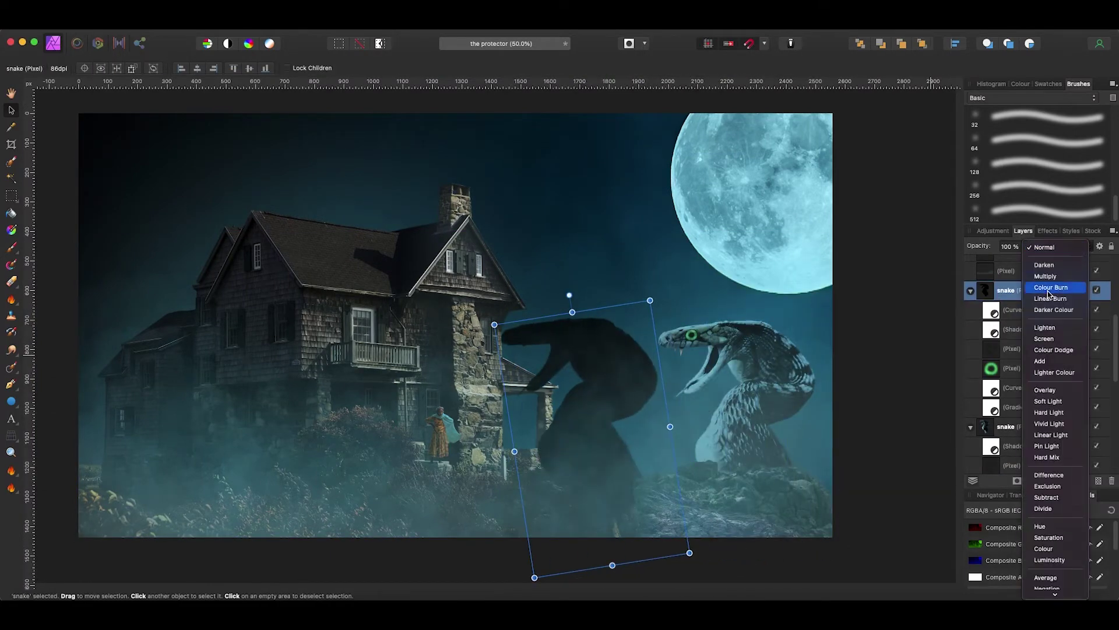
pyautogui.click(1049, 401)
pyautogui.click(1043, 480)
pyautogui.click(662, 259)
pyautogui.moveTo(816, 266); pyautogui.dragTo(855, 268)
pyautogui.click(971, 535)
pyautogui.moveTo(583, 420); pyautogui.dragTo(420, 432)
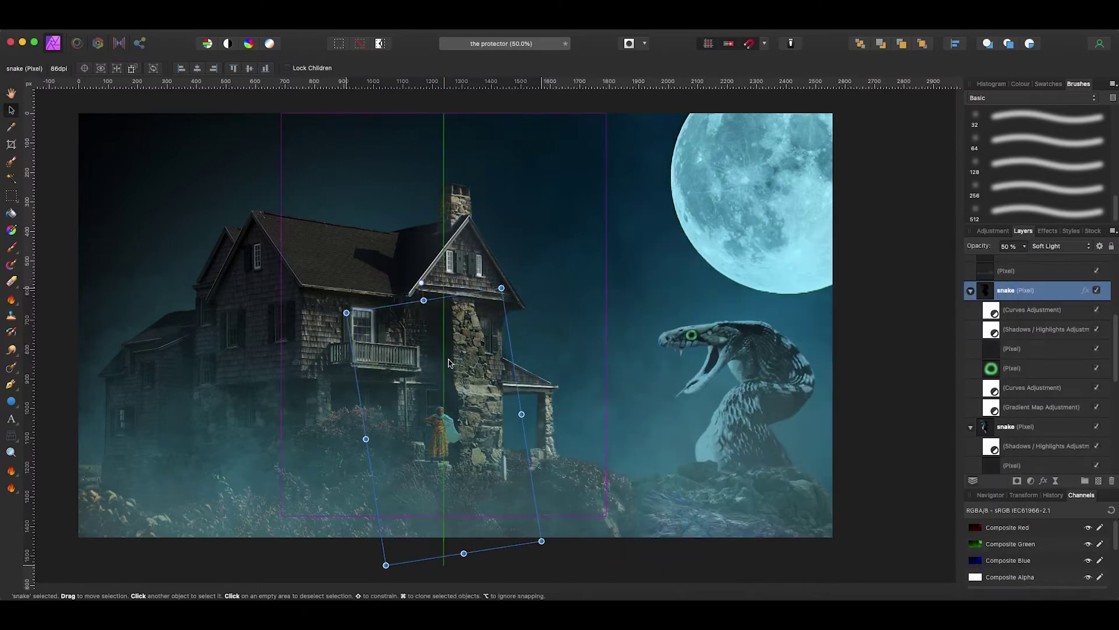
pyautogui.click(1025, 246)
pyautogui.moveTo(1076, 259); pyautogui.dragTo(1052, 266)
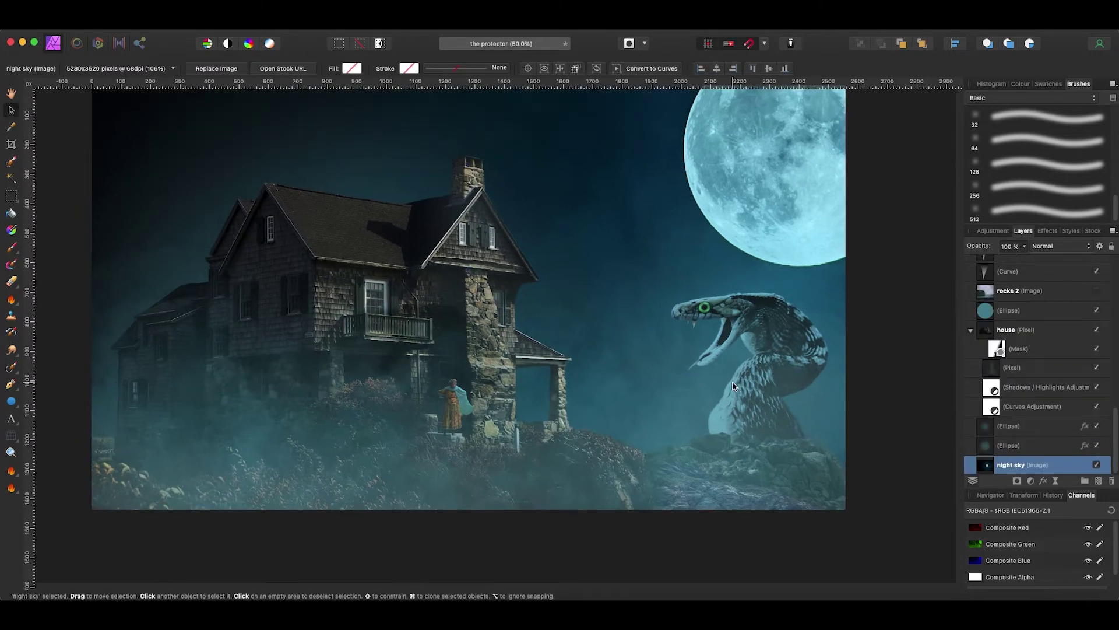
pyautogui.click(1031, 98)
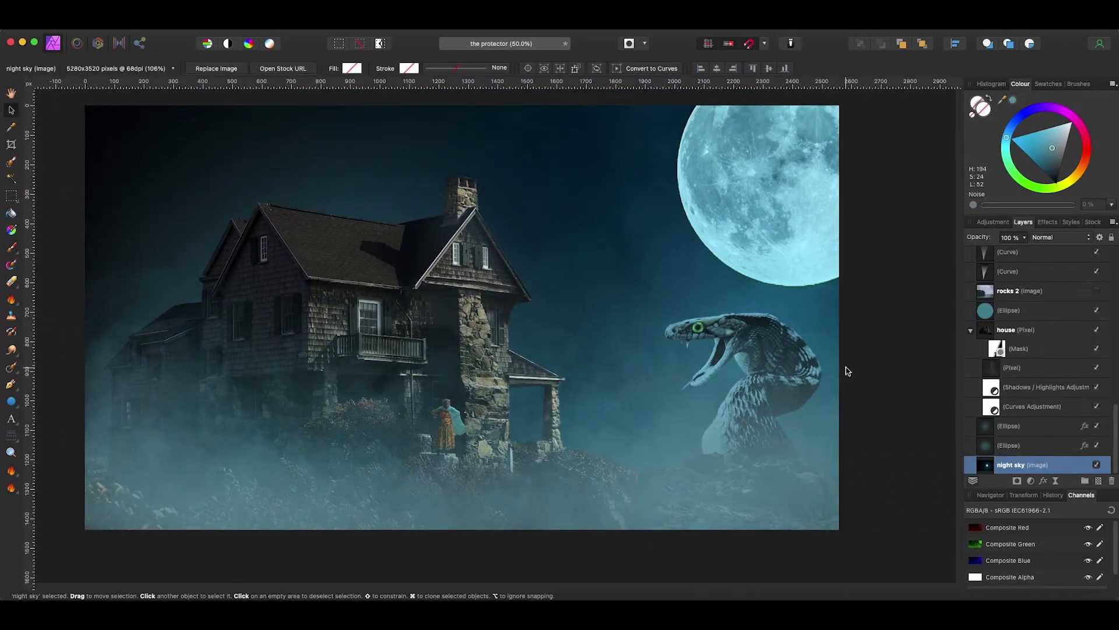
# Step: Select the paint layer in the snake group and load a soft round Basic brush in black
pyautogui.scroll(5, 839, 373)
pyautogui.scroll(2, 1029, 403)
pyautogui.scroll(3, 1030, 402)
pyautogui.click(1029, 405)
pyautogui.click(1079, 84)
pyautogui.click(1033, 98)
pyautogui.click(1020, 83)
# Step: Zoom in on the snake's eye and paint a thin 2.2 px dark line under a head scale
pyautogui.press('b')
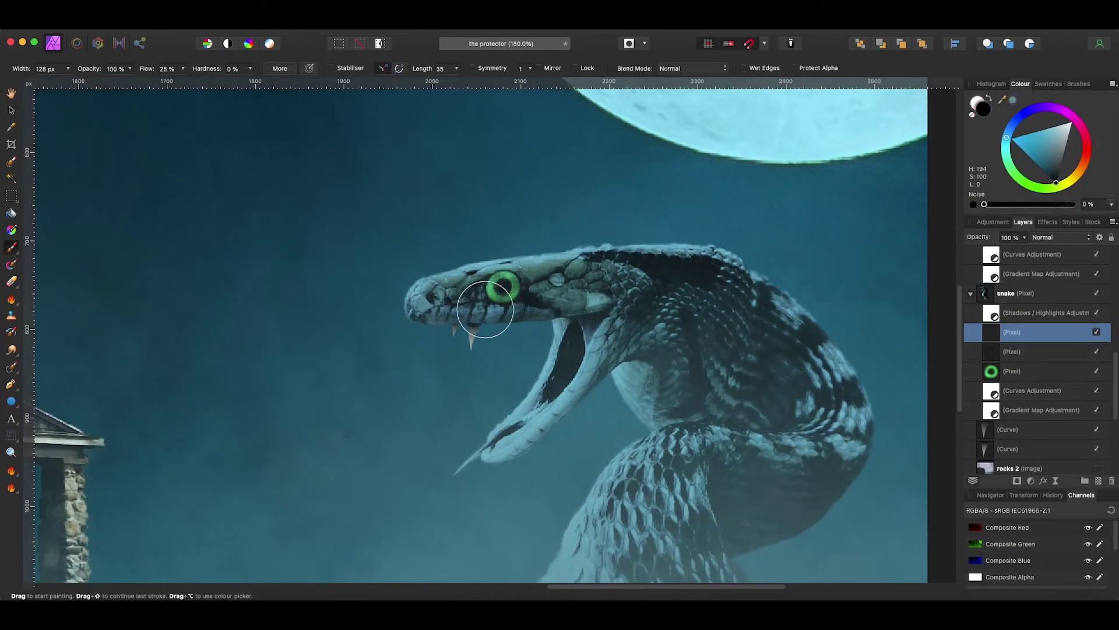
pyautogui.scroll(5, 474, 295)
pyautogui.scroll(5, 445, 295)
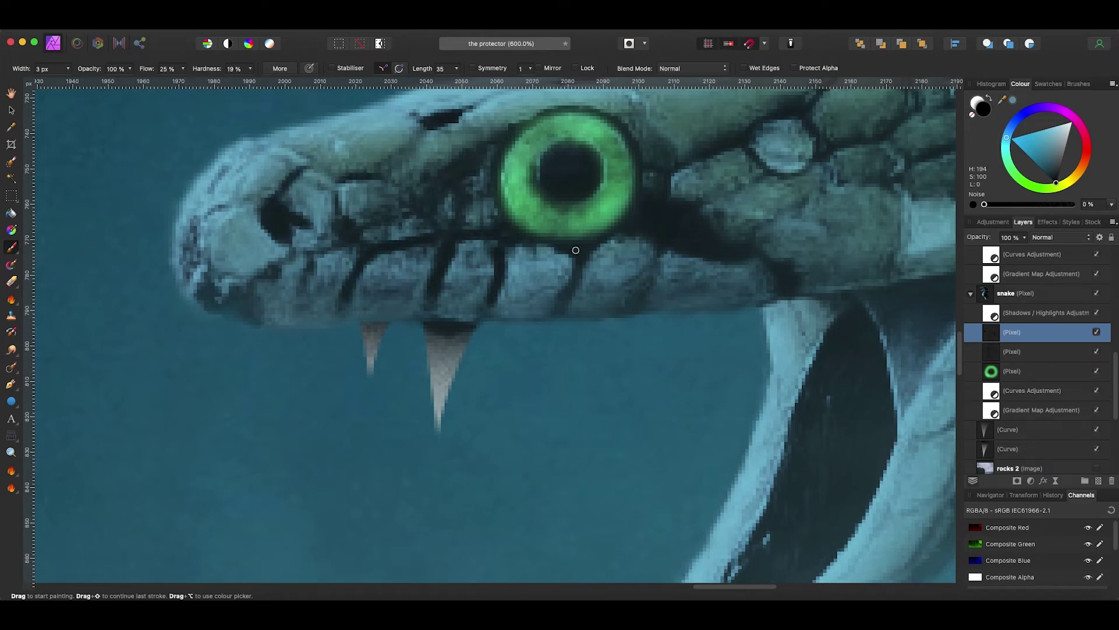
pyautogui.hscroll(3, 670, 257)
pyautogui.scroll(2, 670, 257)
pyautogui.press('[')
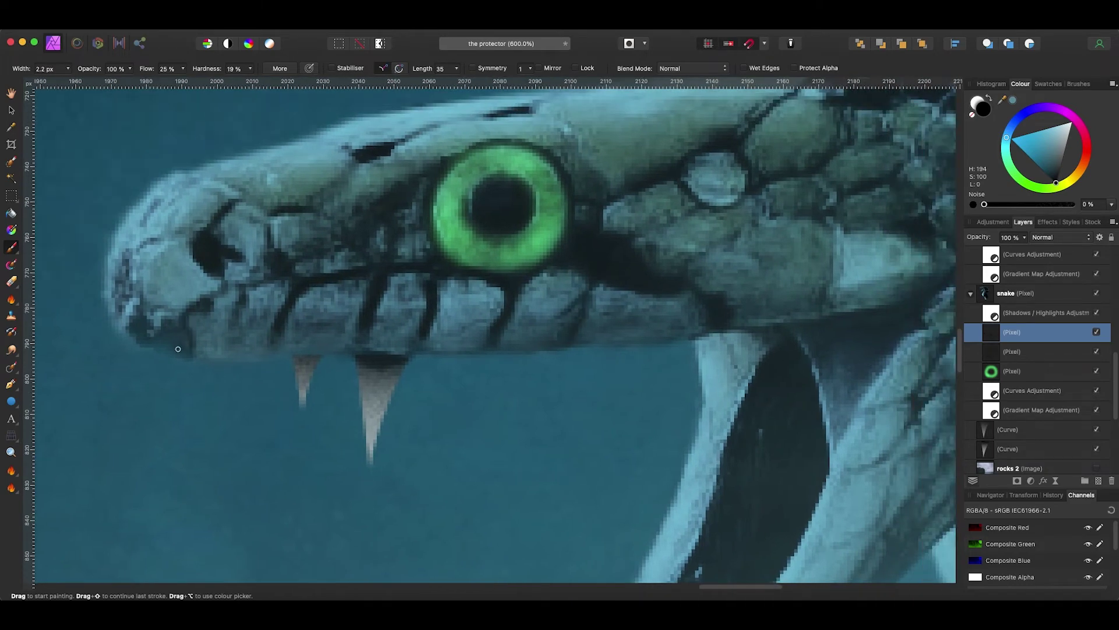
pyautogui.hscroll(5, 142, 227)
pyautogui.scroll(4, 423, 339)
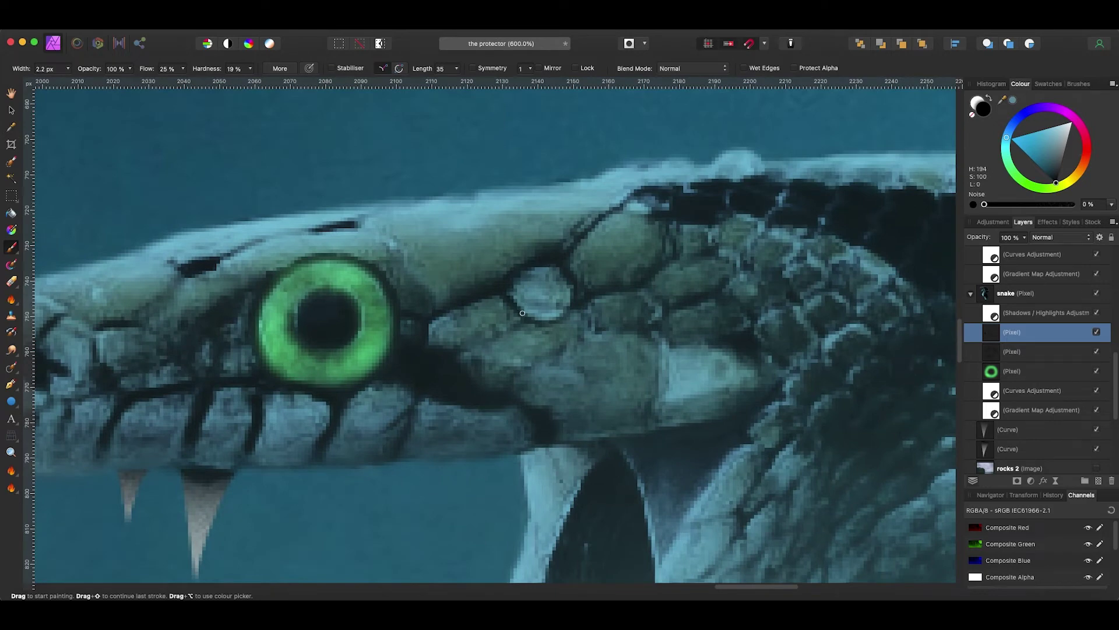
pyautogui.moveTo(513, 304); pyautogui.dragTo(561, 263)
# Step: Darken the inside of the snake's open mouth with a slightly larger brush
pyautogui.hscroll(3, 561, 262)
pyautogui.scroll(-8, 629, 297)
pyautogui.press(']')
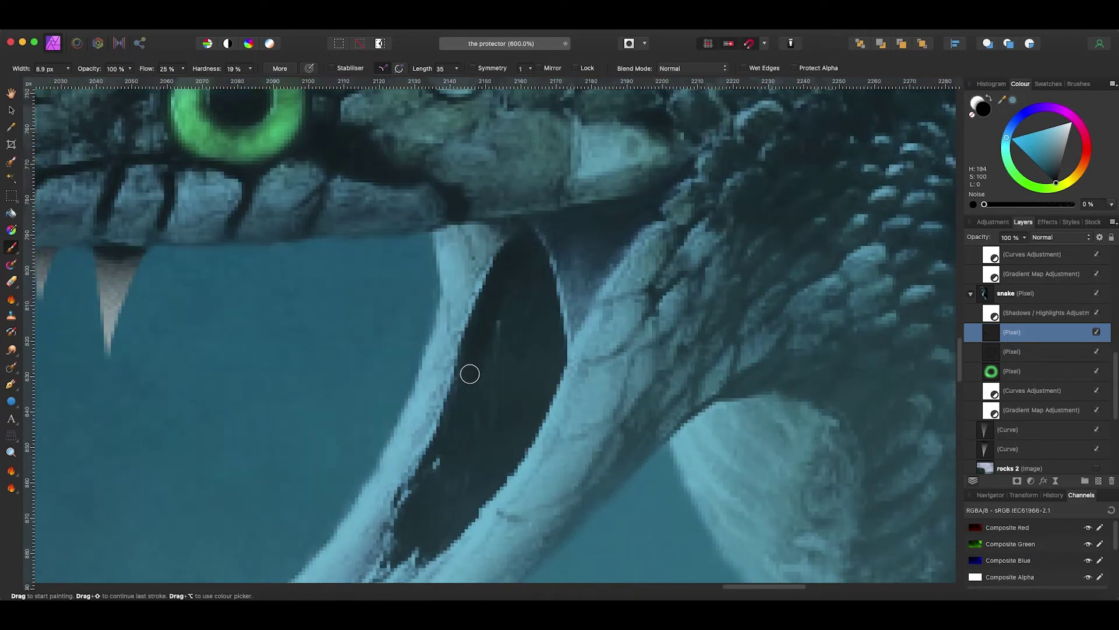
pyautogui.moveTo(547, 362); pyautogui.dragTo(484, 364)
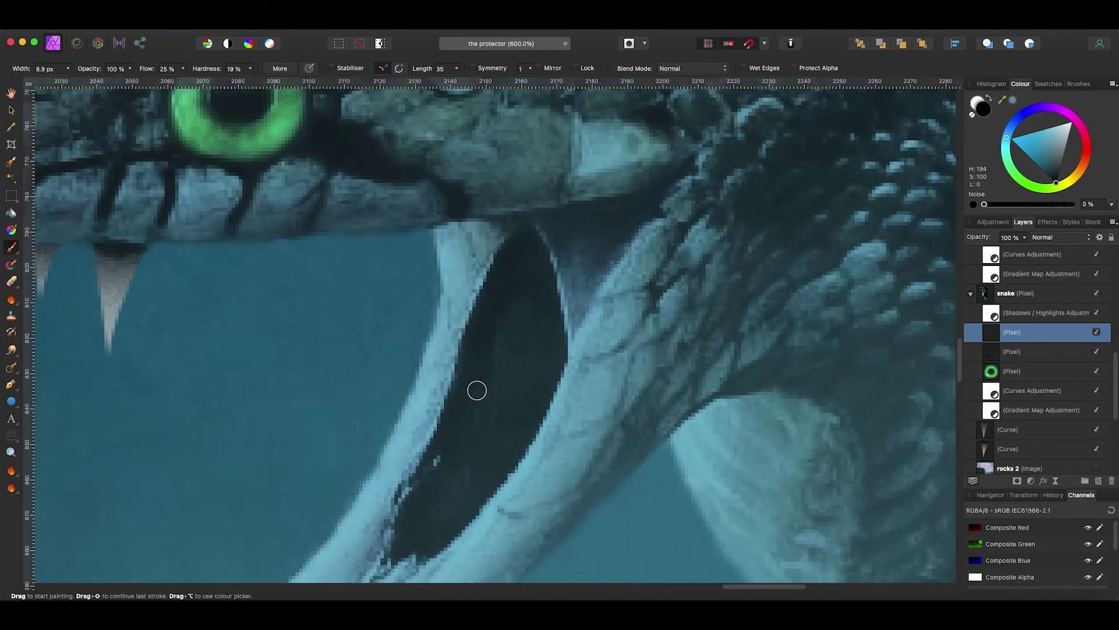
# Step: Adjust the brush size and paint another dark shading stroke along the snake's neck
pyautogui.scroll(-5, 514, 304)
pyautogui.scroll(5, 533, 313)
pyautogui.press('[')
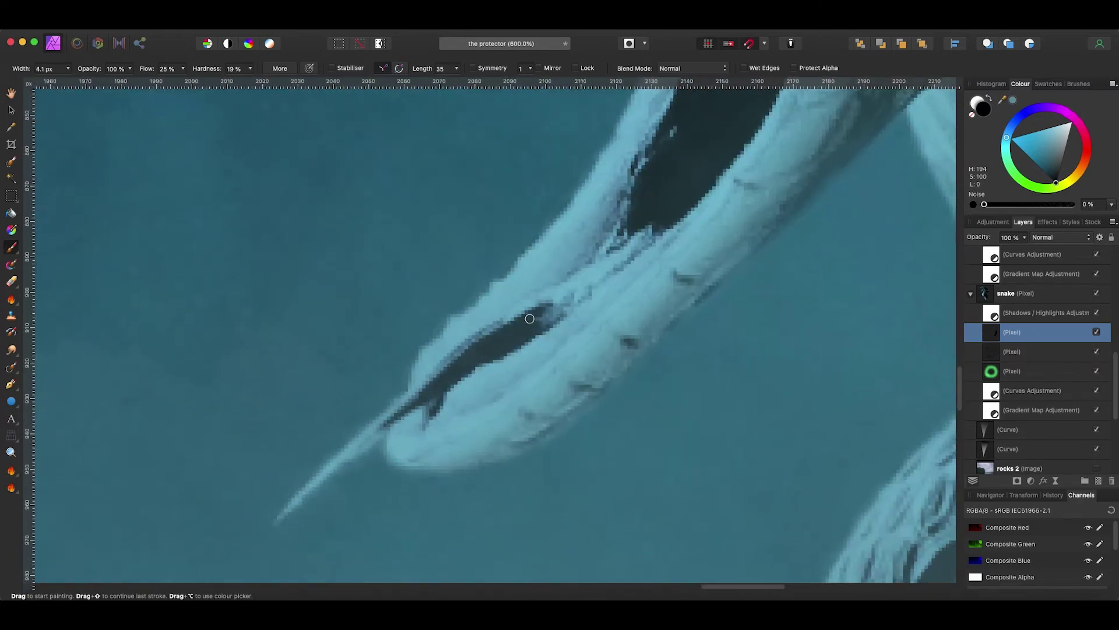
pyautogui.scroll(-5, 426, 395)
pyautogui.scroll(4, 530, 269)
pyautogui.press(']')
pyautogui.press(']')
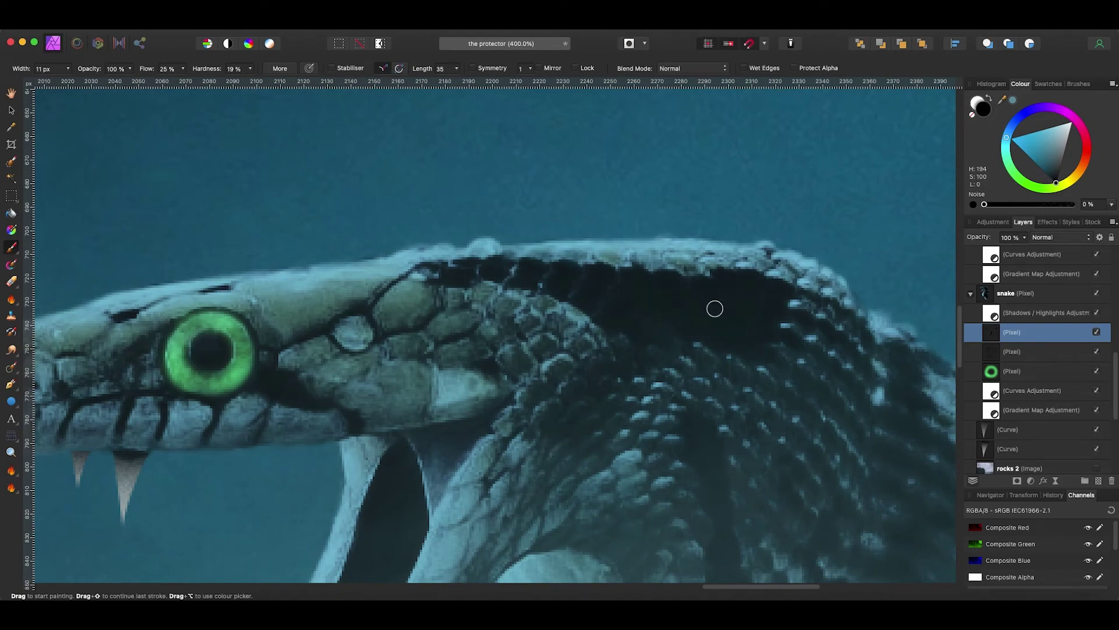
pyautogui.scroll(-3, 487, 262)
pyautogui.scroll(2, 257, 292)
pyautogui.scroll(2, 373, 356)
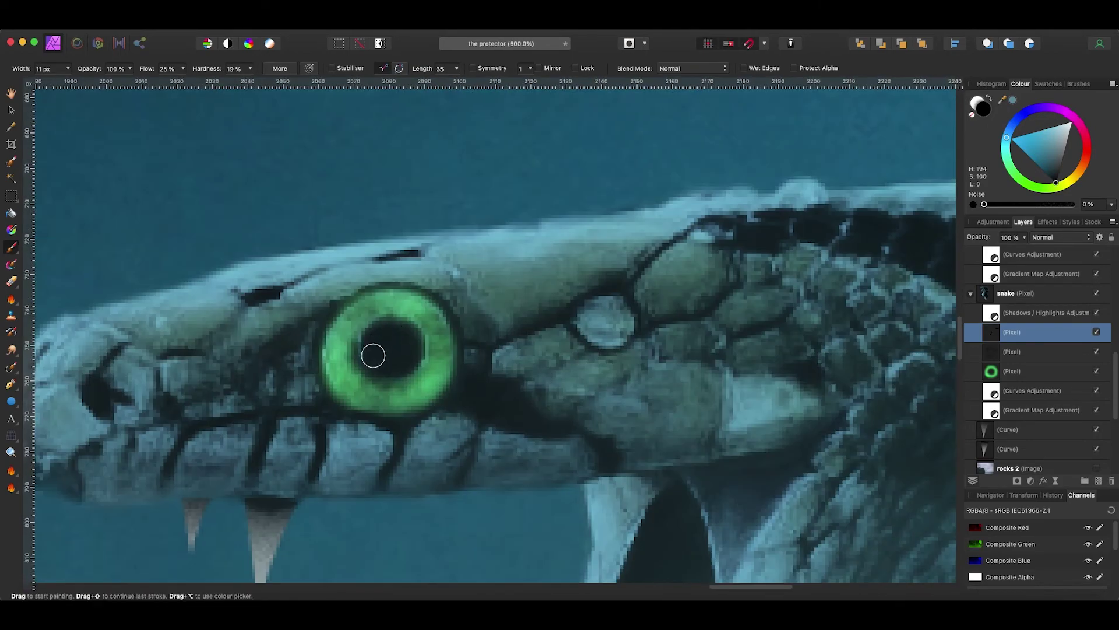
pyautogui.scroll(-3, 375, 341)
pyautogui.scroll(-2, 443, 326)
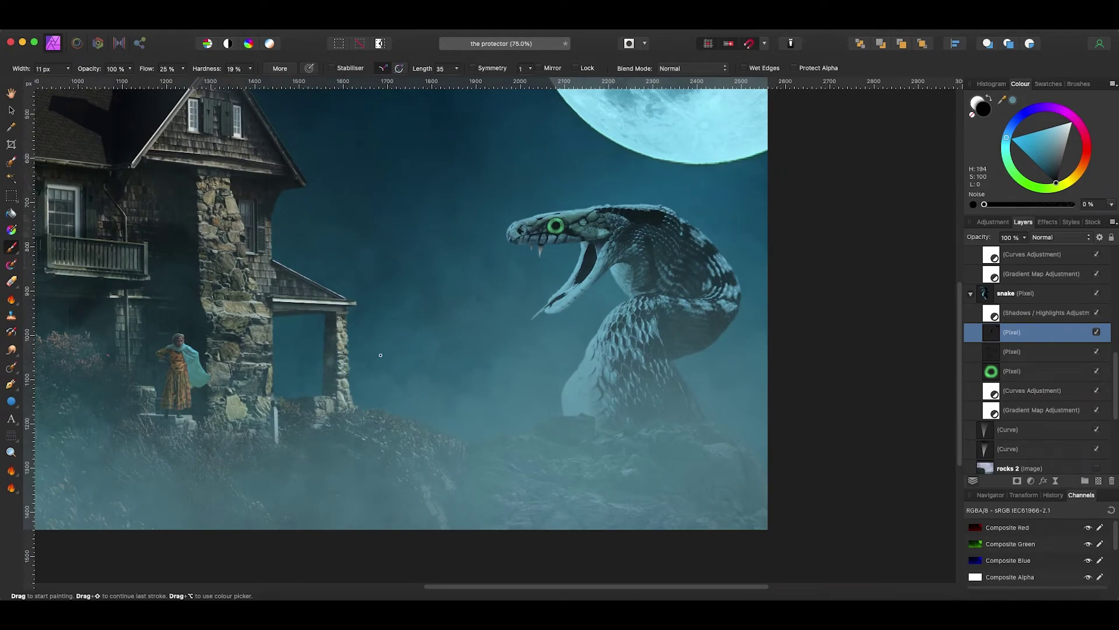
pyautogui.scroll(4, 539, 307)
pyautogui.hscroll(-3, 500, 329)
pyautogui.scroll(-5, 524, 355)
pyautogui.moveTo(612, 344); pyautogui.dragTo(594, 369)
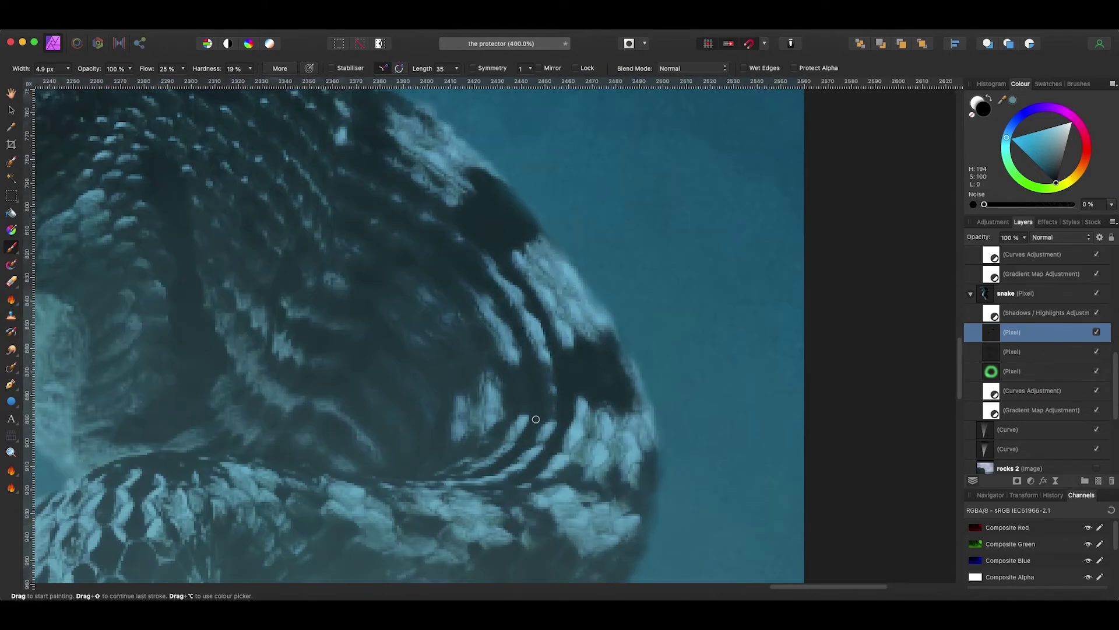
# Step: Zoom in to review the head shading, then select the pixel layer above the house
pyautogui.scroll(-3, 536, 419)
pyautogui.hscroll(-5, 650, 424)
pyautogui.scroll(3, 457, 350)
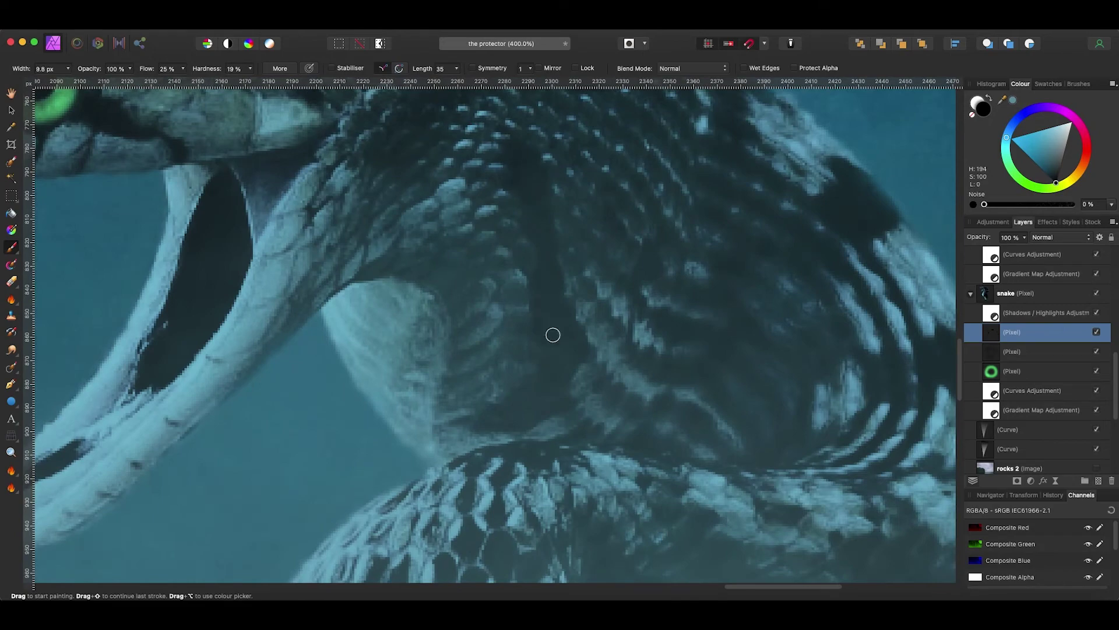
pyautogui.scroll(-5, 557, 355)
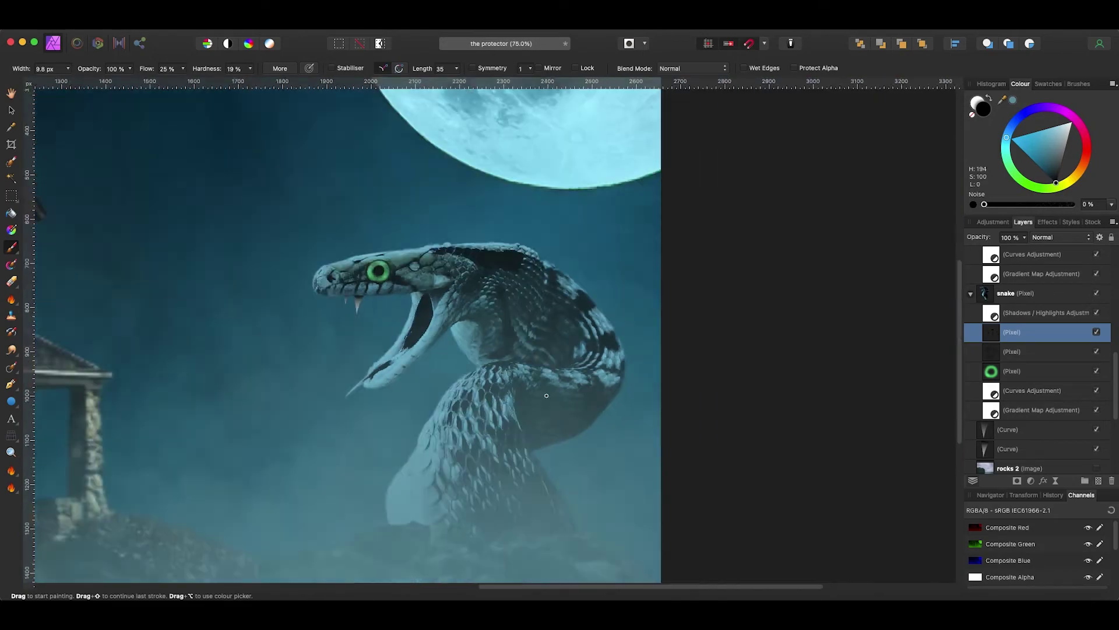
pyautogui.press('super+equal')
pyautogui.press('super+equal')
pyautogui.press('super+equal')
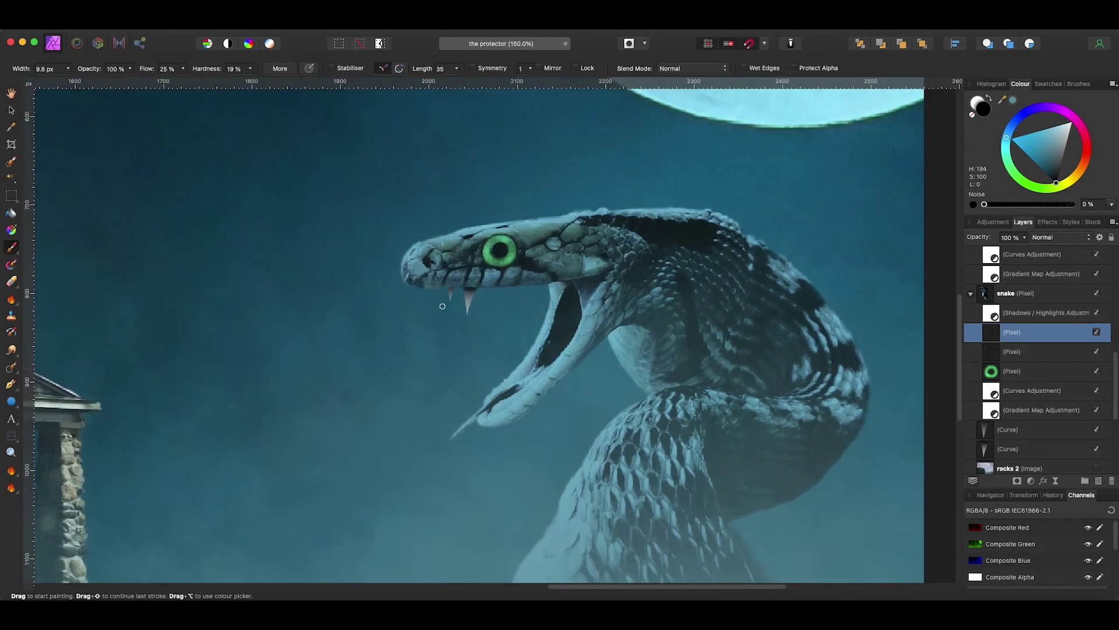
pyautogui.scroll(3, 443, 306)
pyautogui.scroll(-3, 445, 303)
pyautogui.scroll(-3, 449, 296)
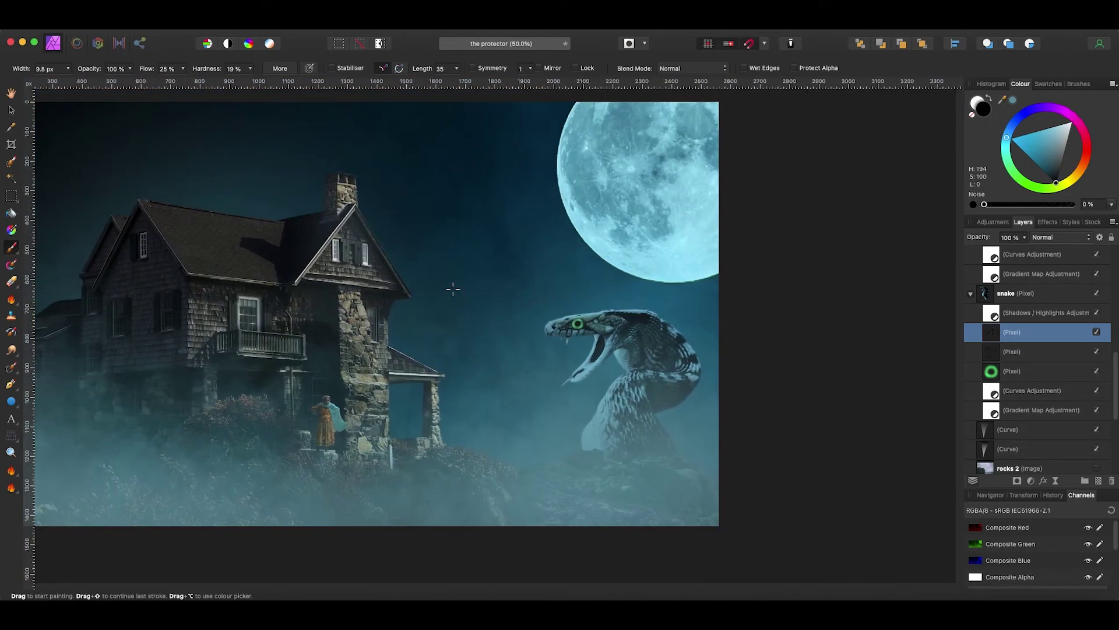
pyautogui.hscroll(-5, 453, 288)
pyautogui.scroll(-2, 453, 289)
pyautogui.scroll(3, 489, 284)
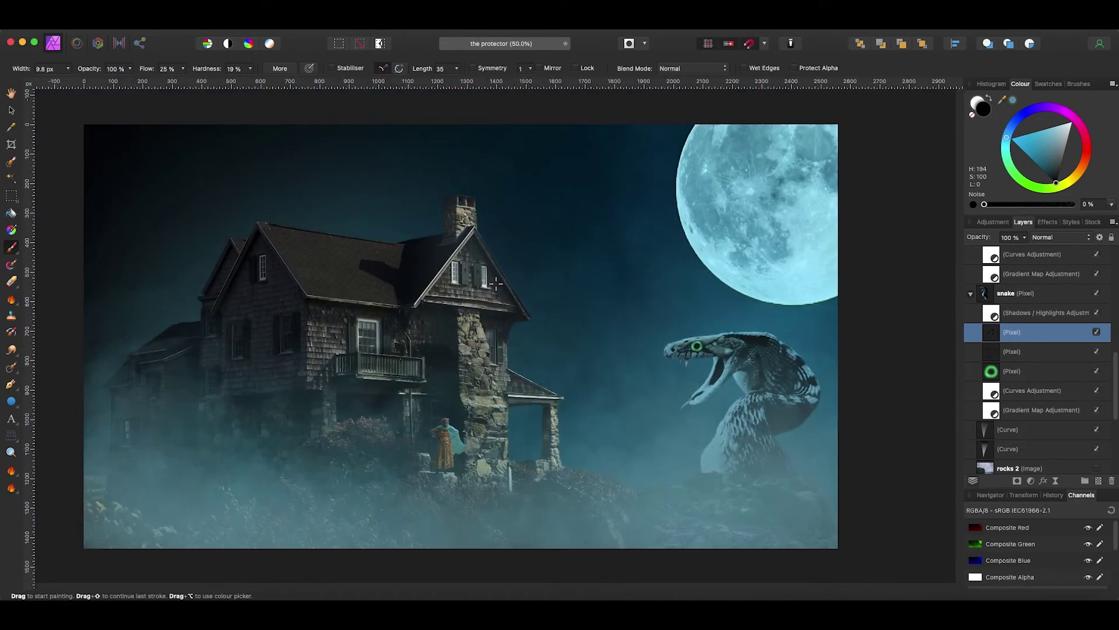
pyautogui.scroll(-3, 491, 263)
pyautogui.hscroll(2, 627, 346)
pyautogui.scroll(-3, 1026, 379)
pyautogui.click(1006, 379)
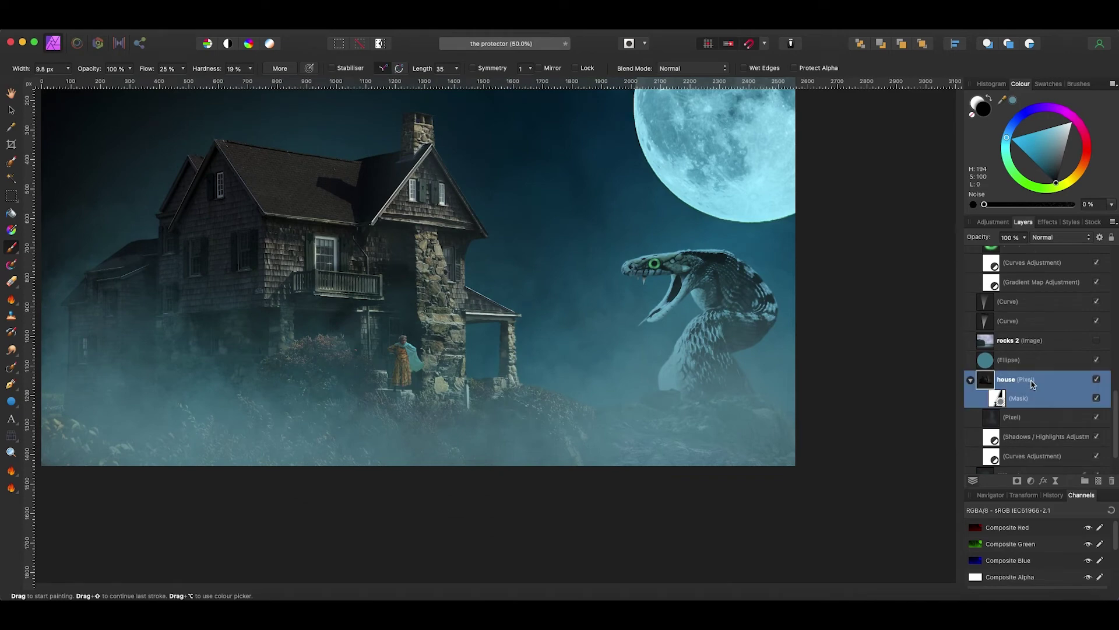
# Step: Look through the night sky background and top mist 2 layers
pyautogui.click(11, 315)
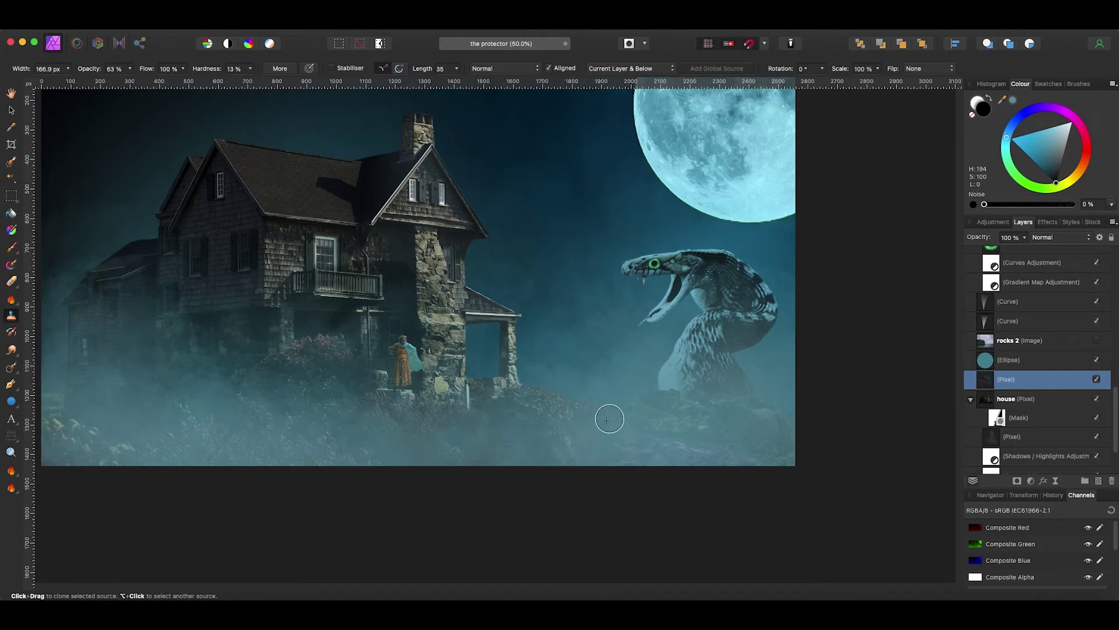
pyautogui.press('v')
pyautogui.click(834, 388)
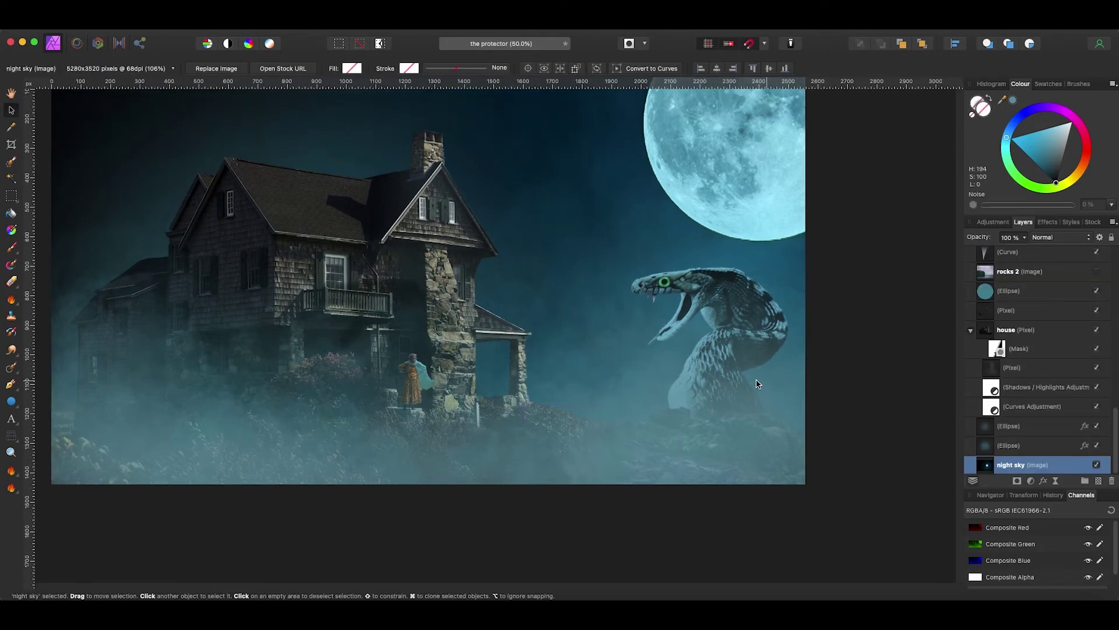
pyautogui.scroll(5, 627, 328)
pyautogui.click(626, 328)
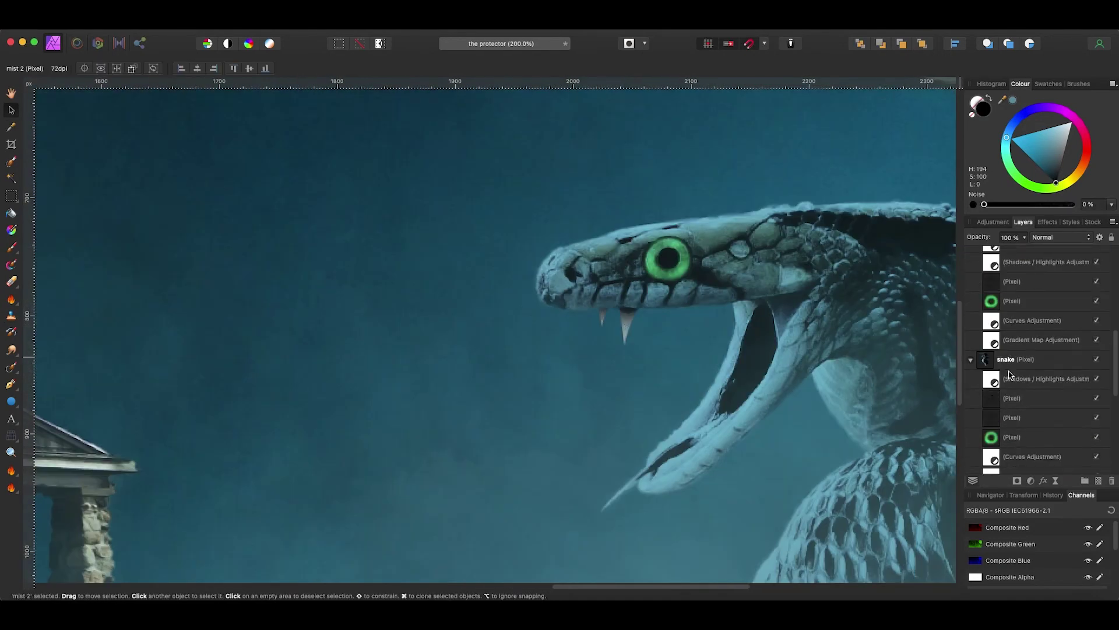
pyautogui.click(498, 311)
pyautogui.scroll(-5, 498, 311)
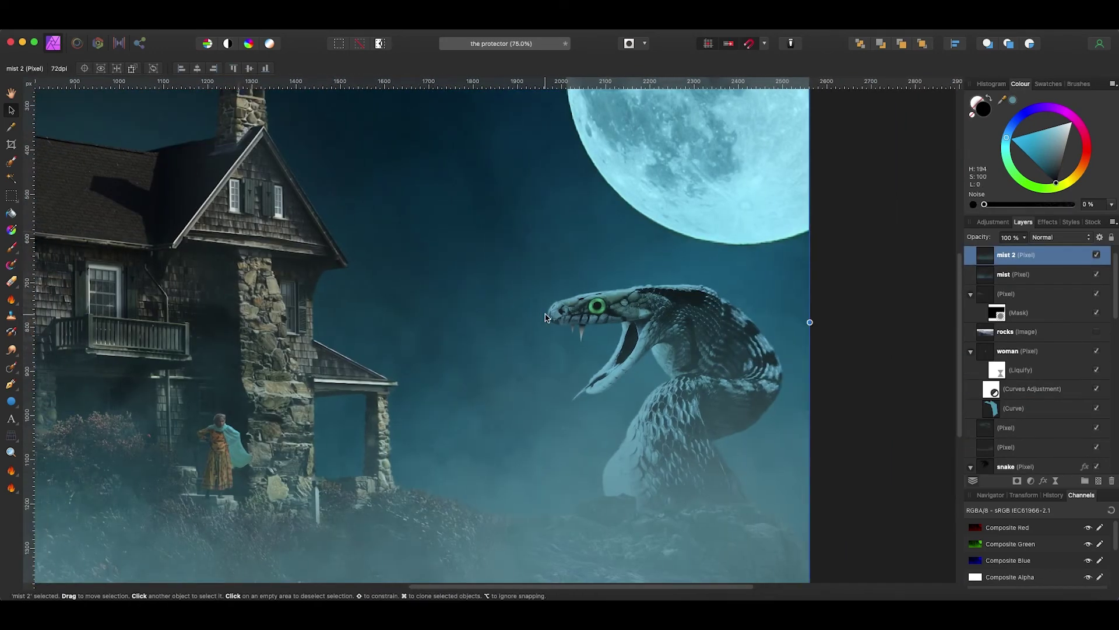
# Step: Burn the snake layer's lower coils with the Burn Brush to darken them
pyautogui.click(616, 447)
pyautogui.press('o')
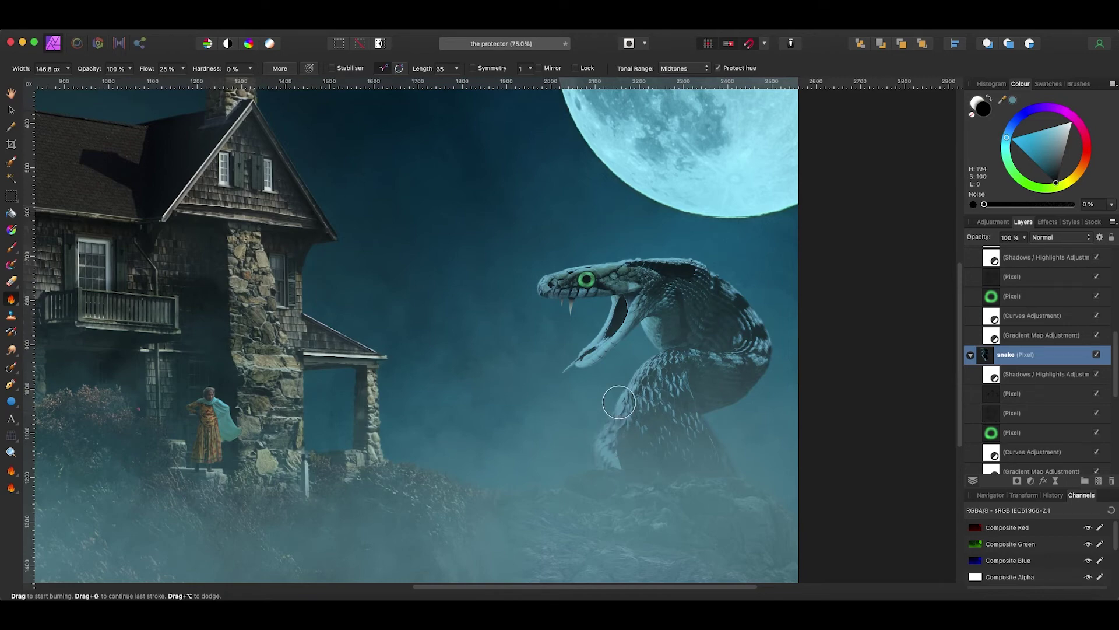
pyautogui.scroll(-3, 580, 469)
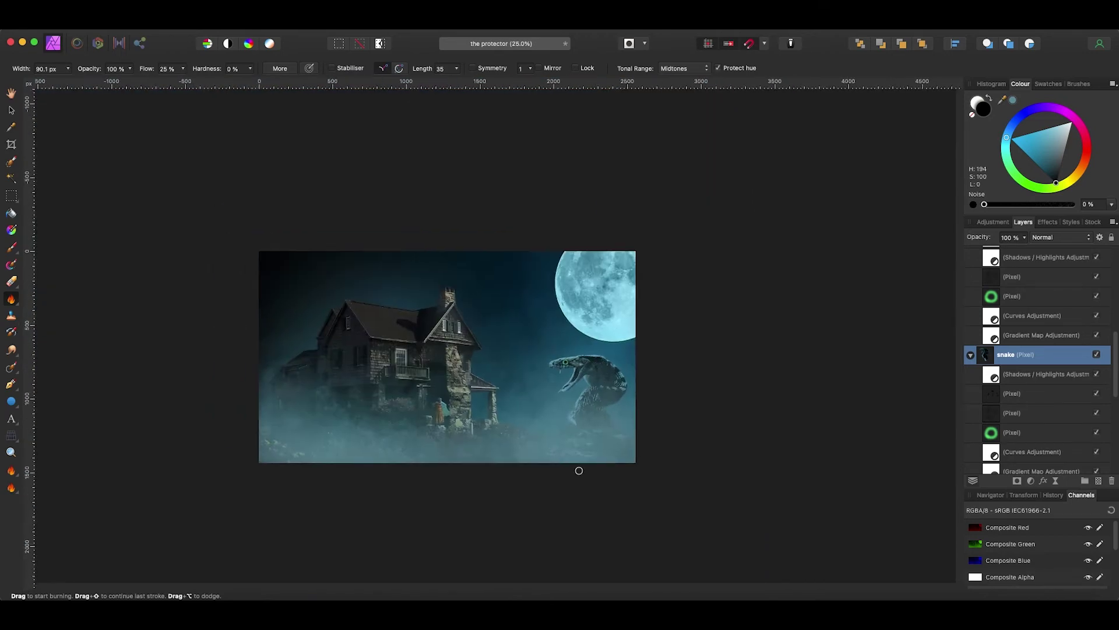
pyautogui.scroll(2, 507, 419)
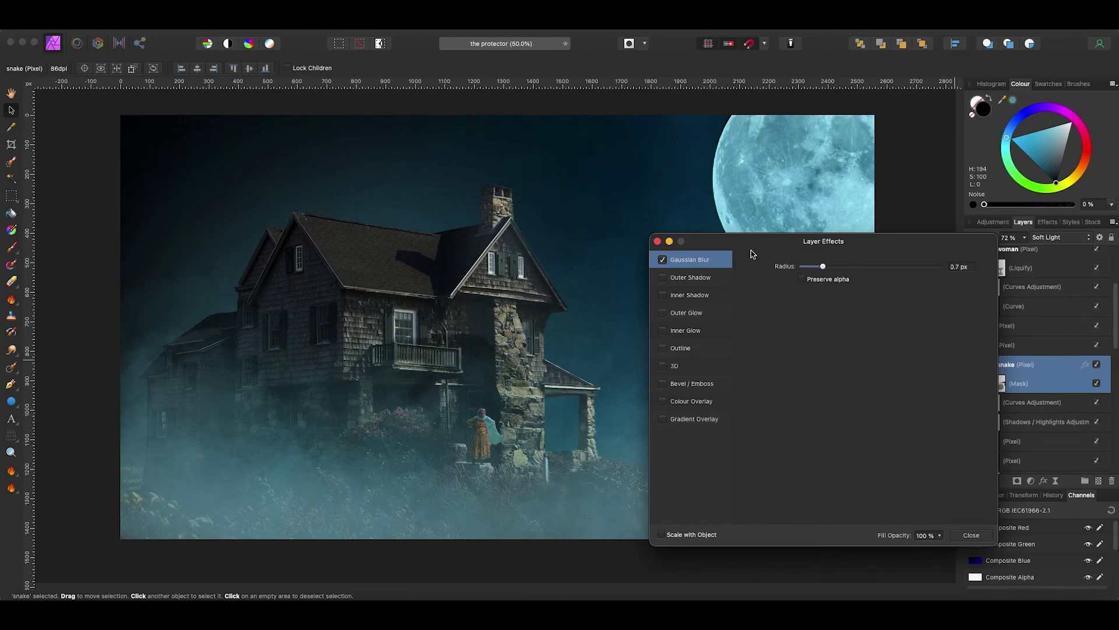
# Step: Set the snake layer's blend mode to Soft Light
pyautogui.click(971, 534)
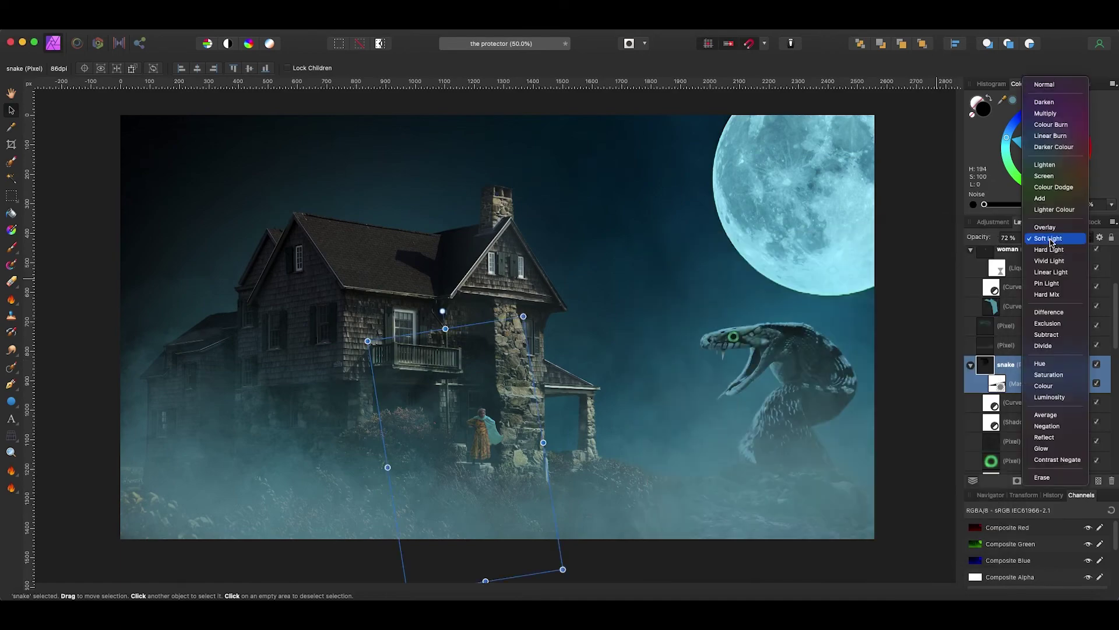
pyautogui.click(1024, 237)
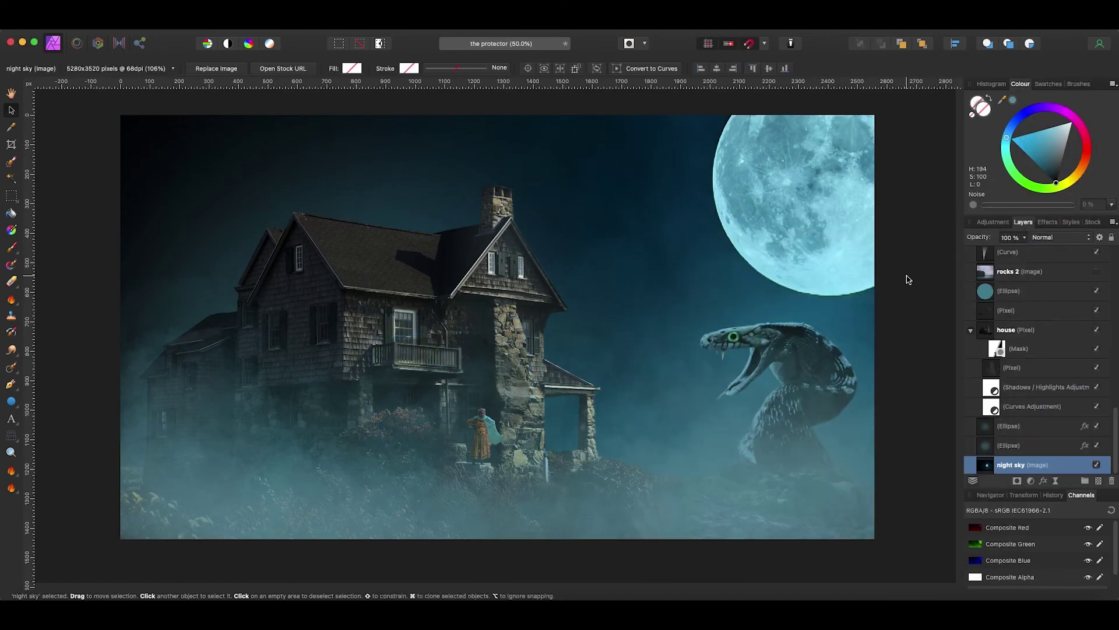
pyautogui.scroll(5, 502, 393)
pyautogui.scroll(3, 502, 393)
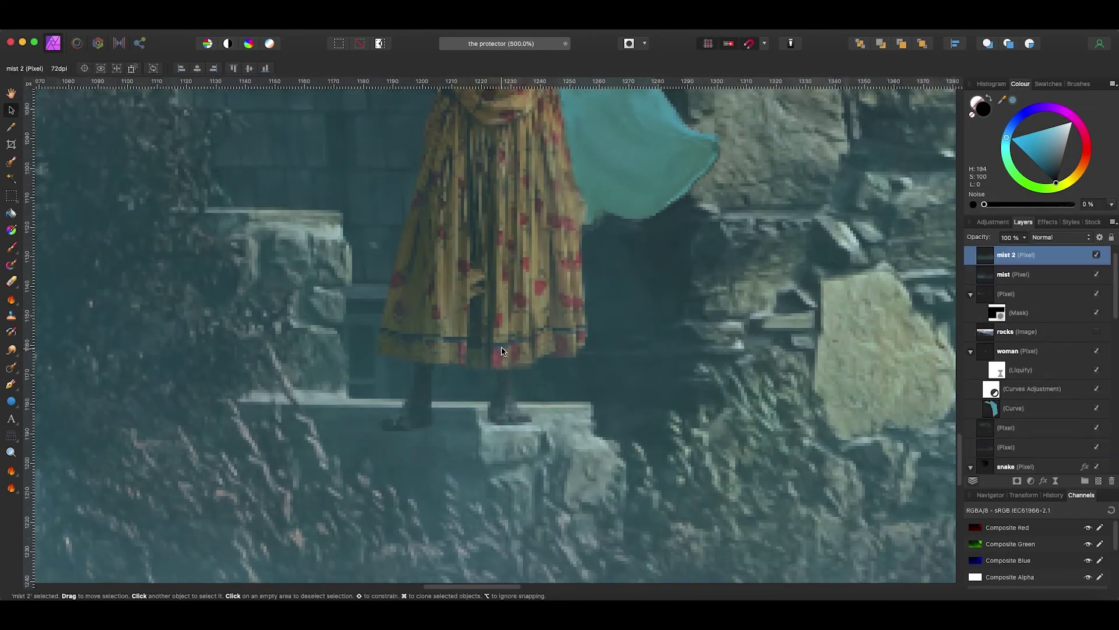
# Step: Check the woman layer, then burn the rocks beneath the snake on its layer
pyautogui.click(525, 350)
pyautogui.scroll(-3, 525, 350)
pyautogui.scroll(4, 525, 350)
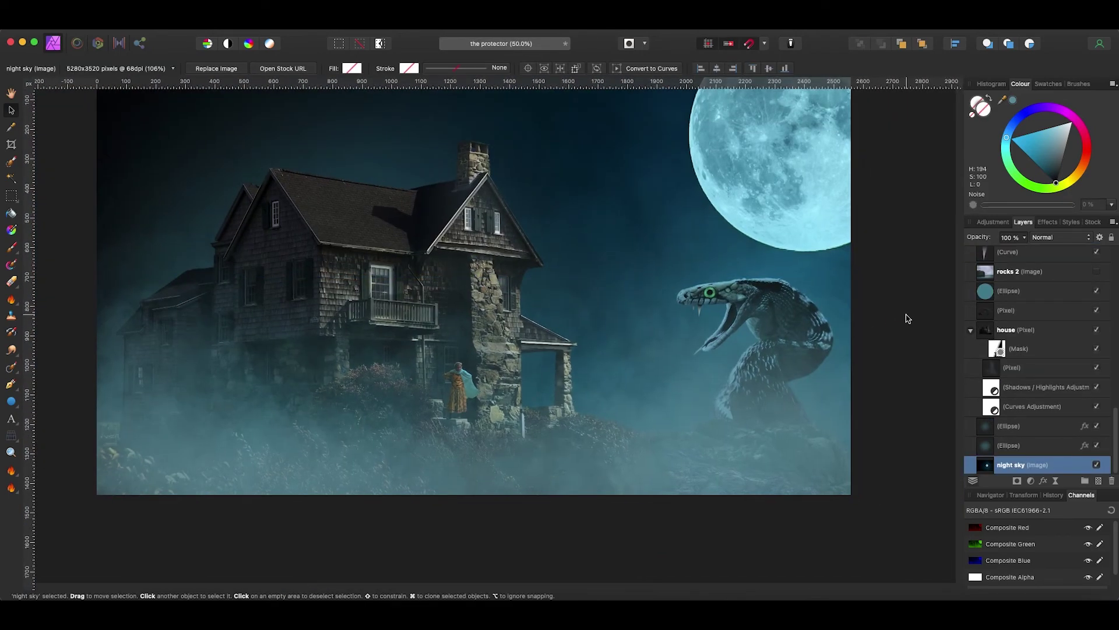
pyautogui.scroll(3, 906, 318)
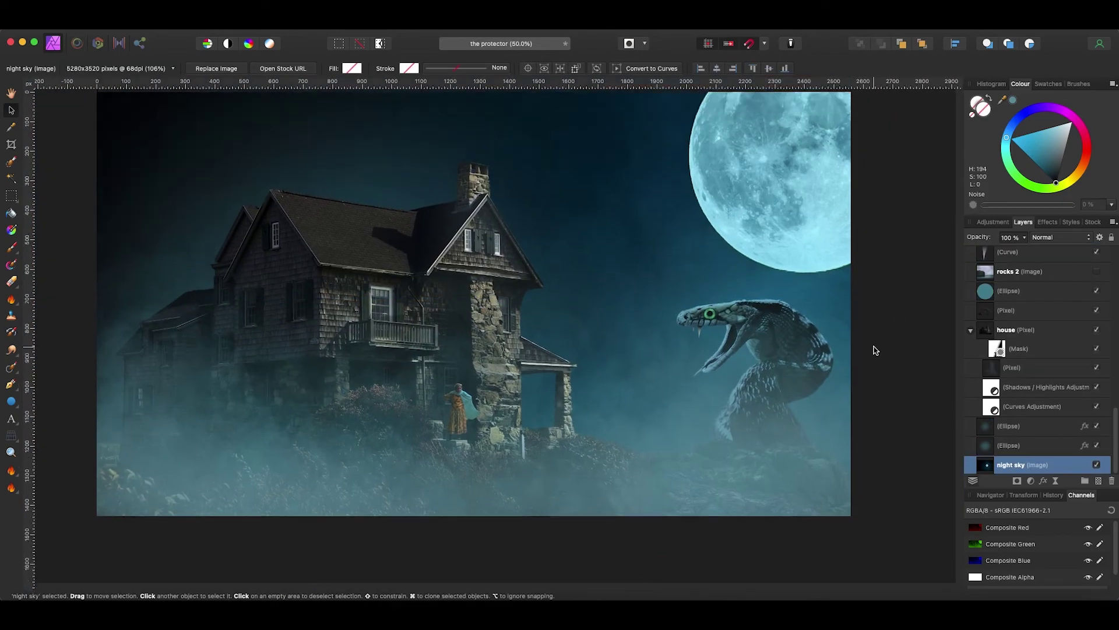
pyautogui.scroll(-2, 857, 336)
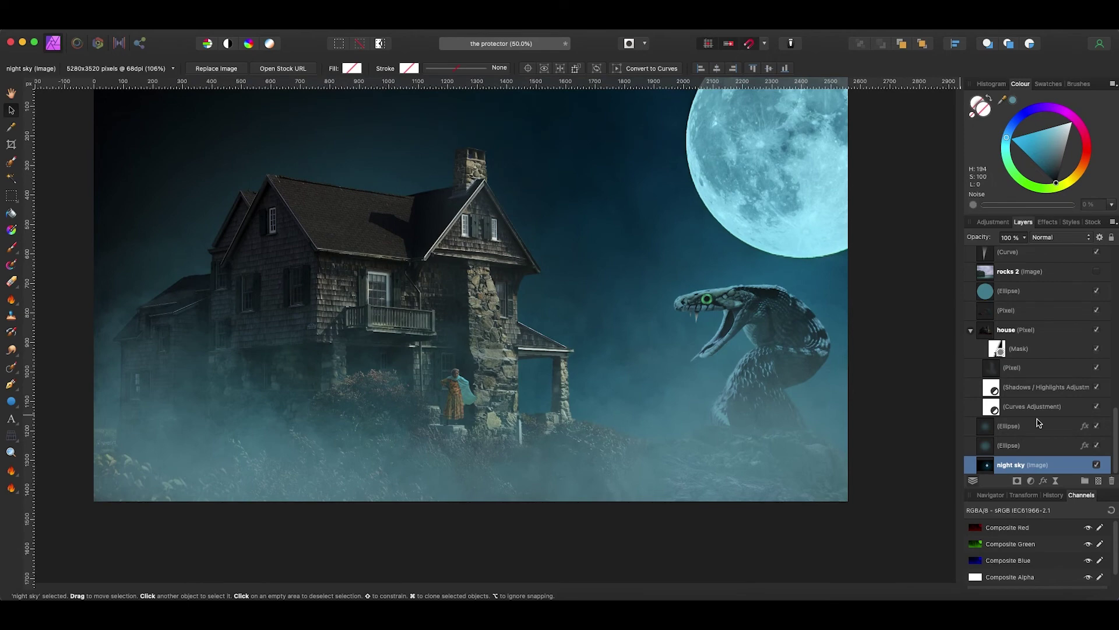
pyautogui.click(782, 408)
pyautogui.press('o')
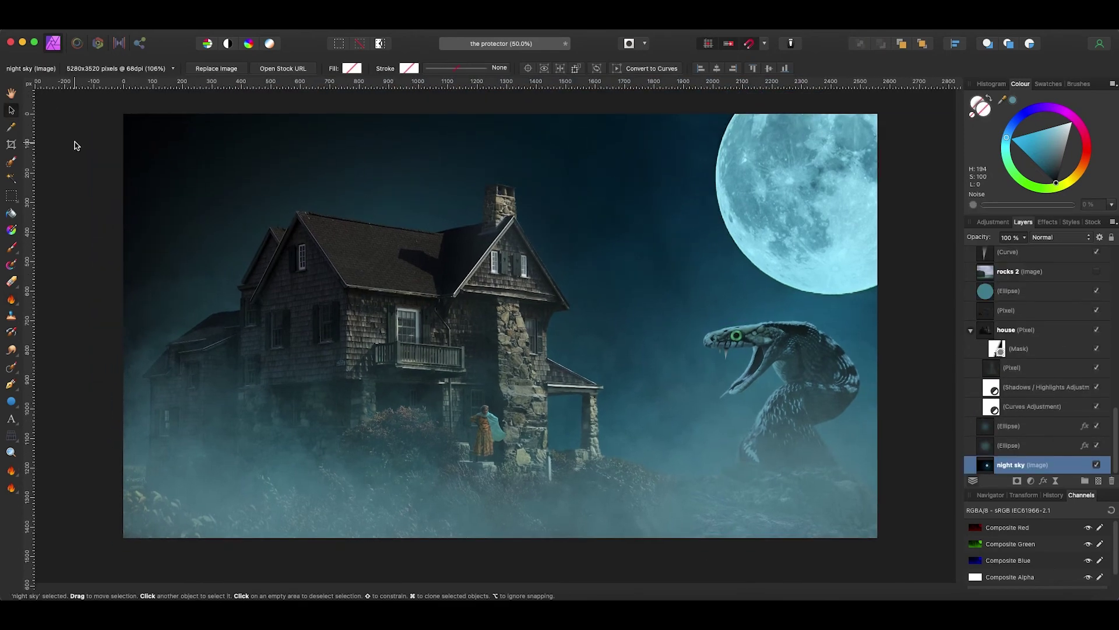
pyautogui.scroll(1, 124, 173)
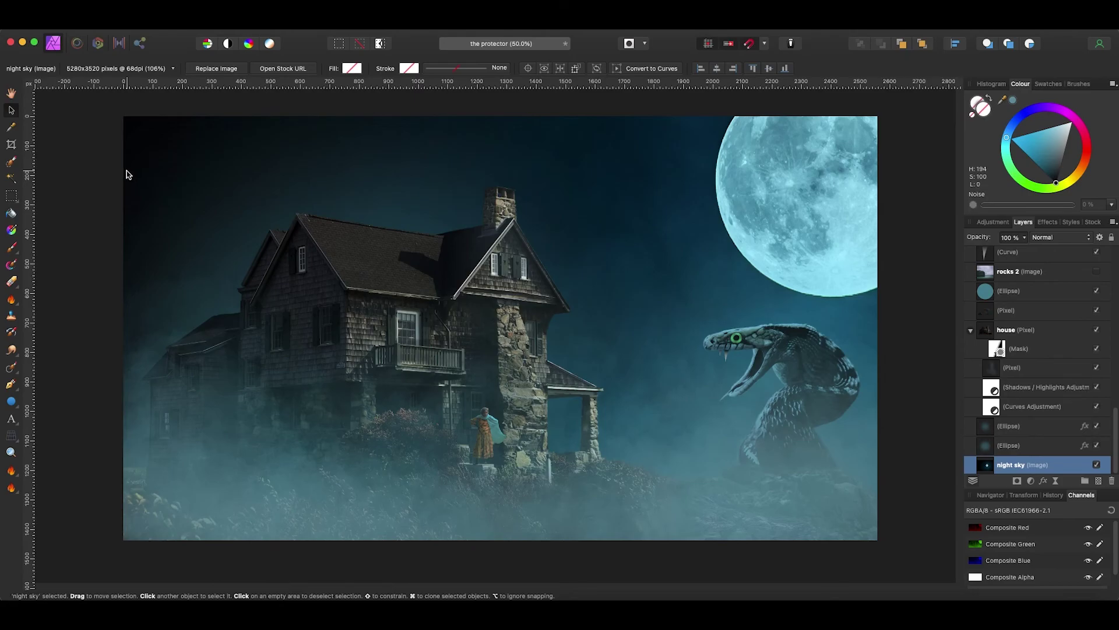